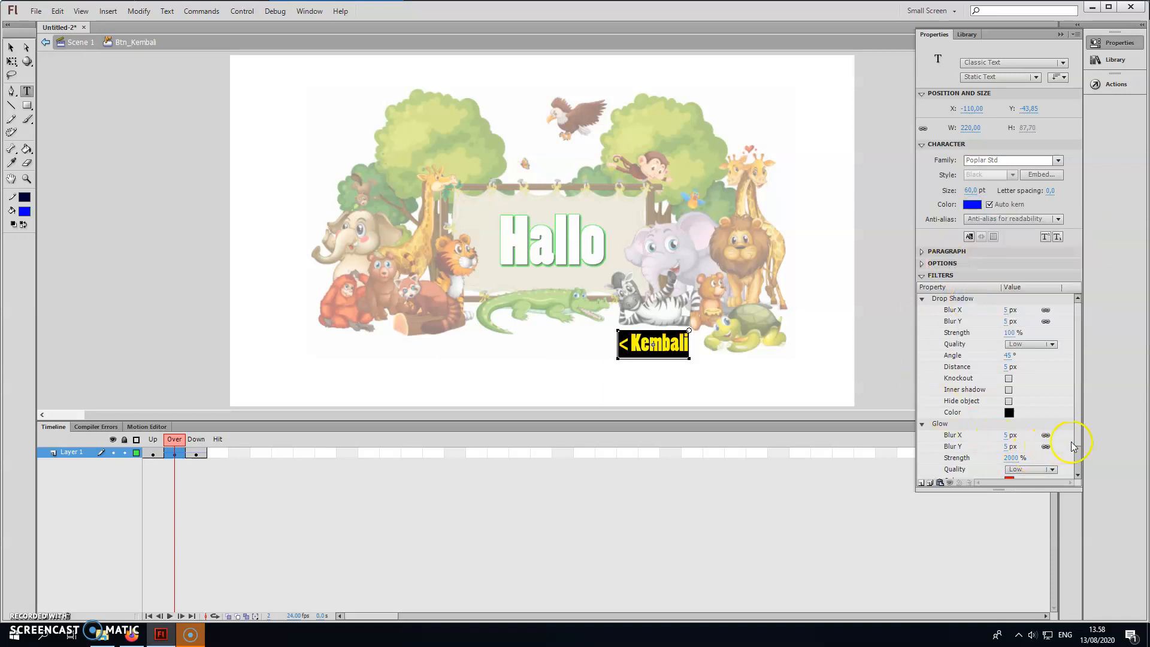
Set the glow filter colour of the Kembali text in the button's Over state to red (#FF0000).
scroll(1072, 447, "down", 2)
left_click(1009, 449)
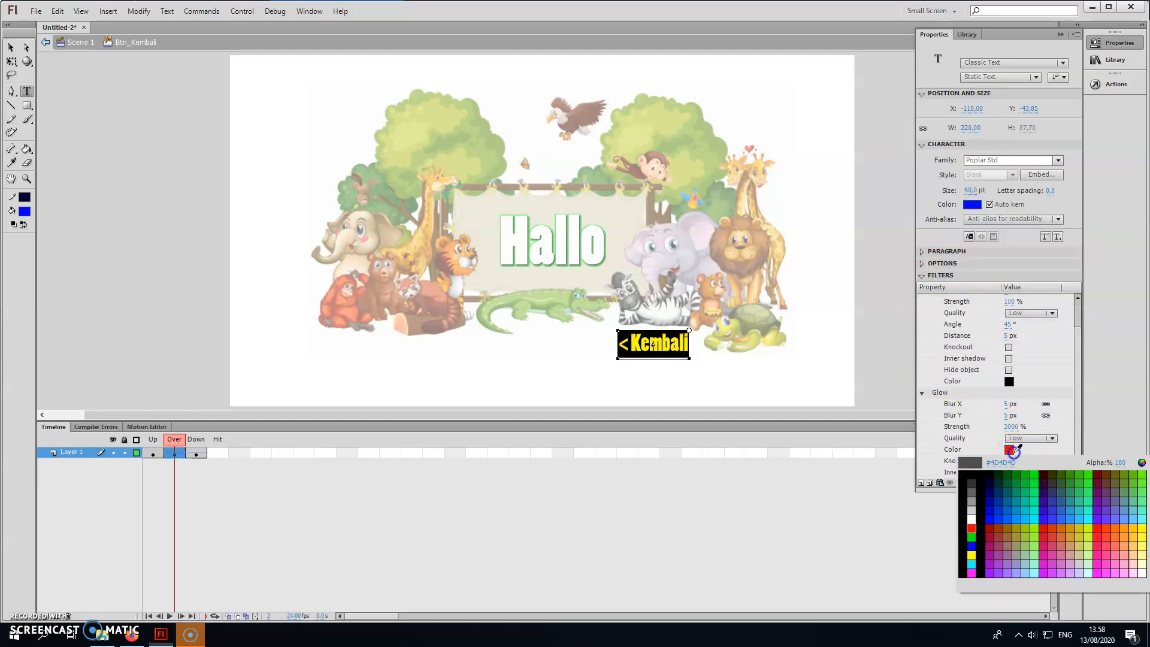
left_click(972, 527)
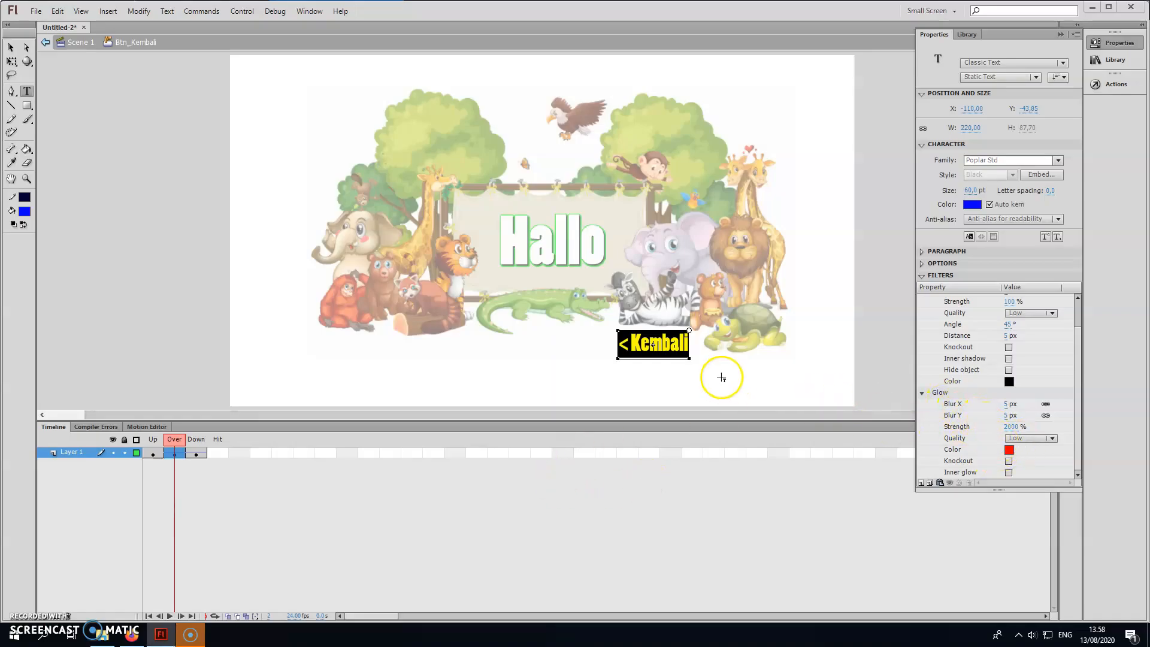
In the button's Down state, set the Kembali text colour to red (#FF0000) and its glow colour to blue.
left_click(199, 454)
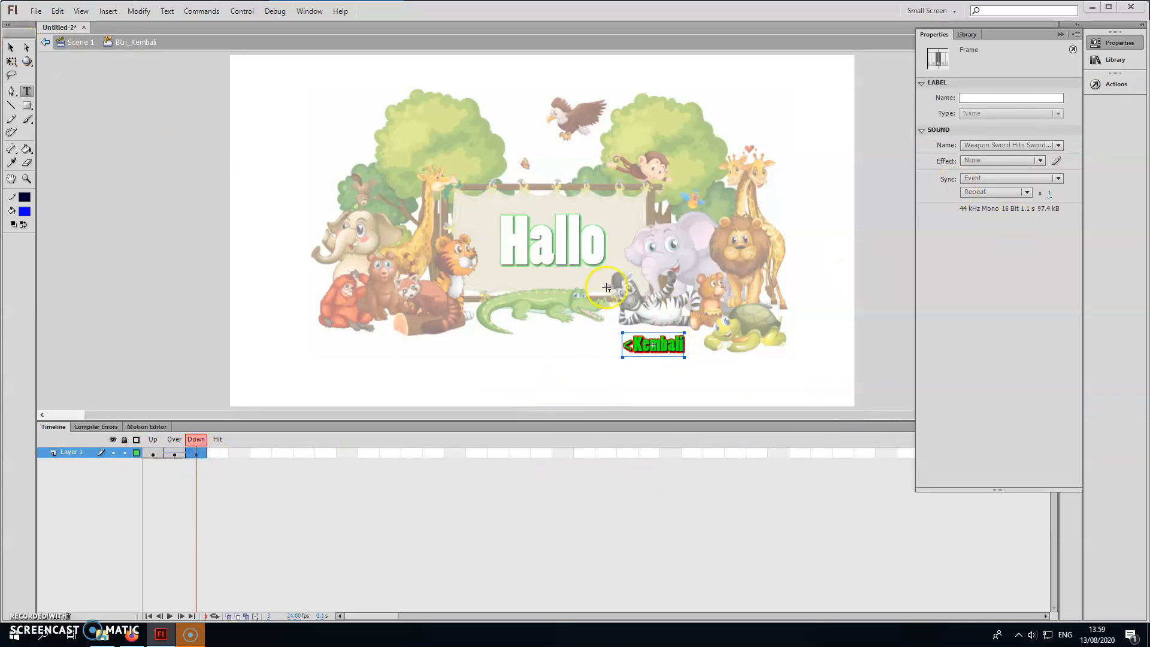
double_click(659, 347)
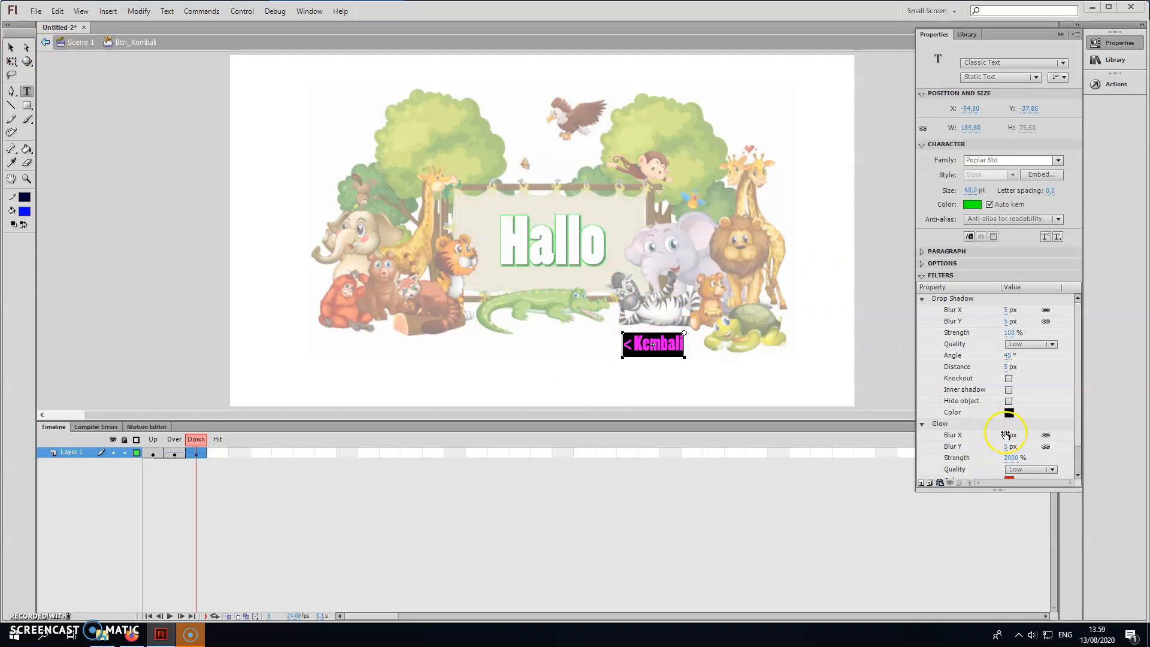
mouse_move(1079, 436)
left_mouse_down()
mouse_move(1078, 453)
mouse_move(1079, 413)
left_mouse_up()
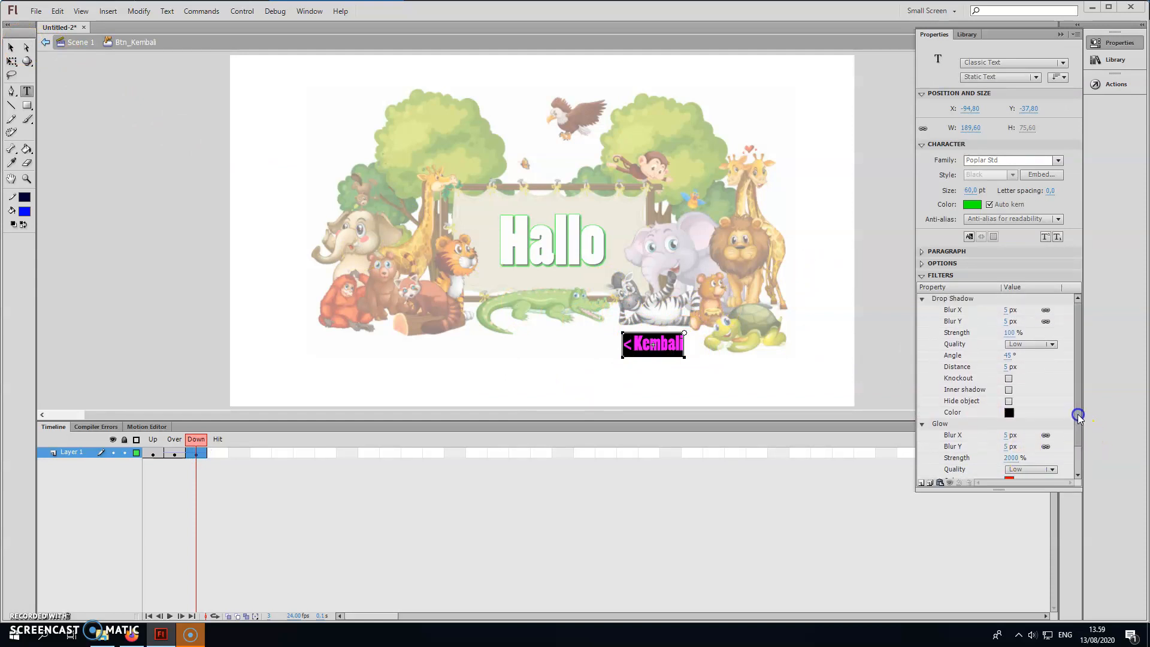
left_click(968, 204)
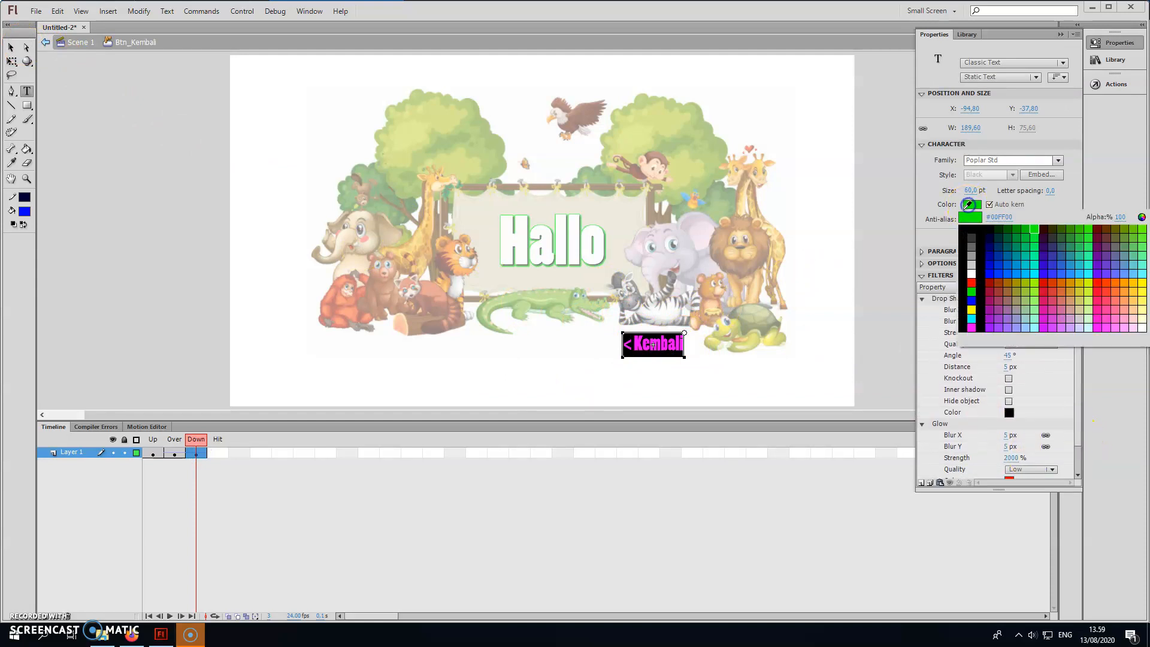
left_click(971, 282)
left_click(1010, 481)
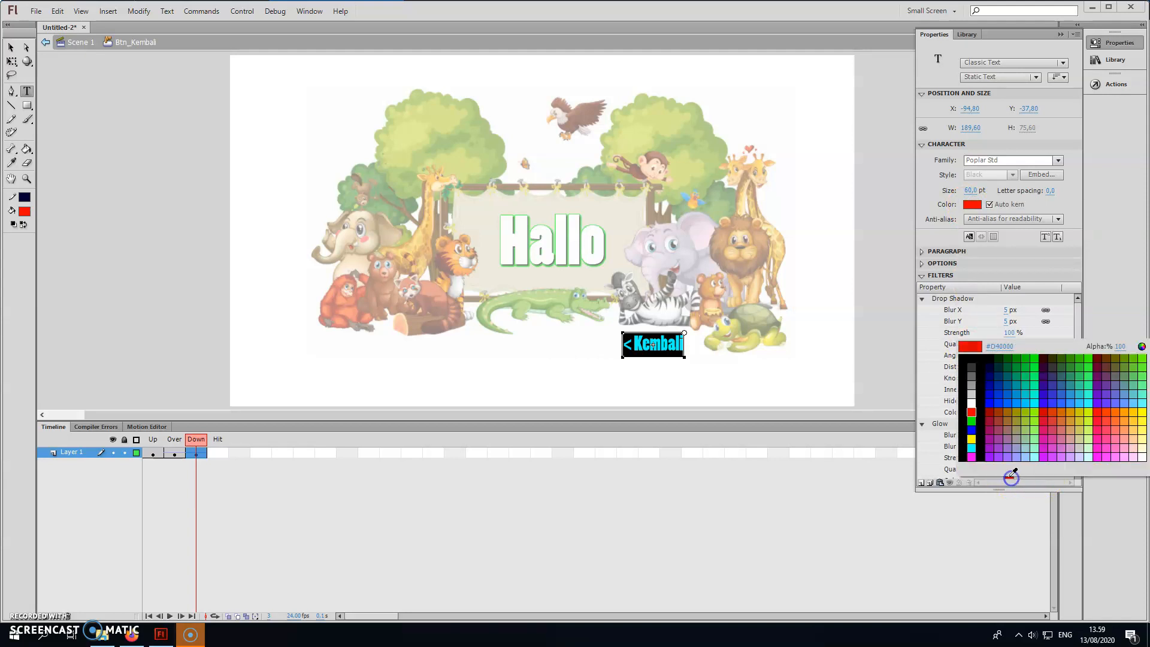
left_click(972, 430)
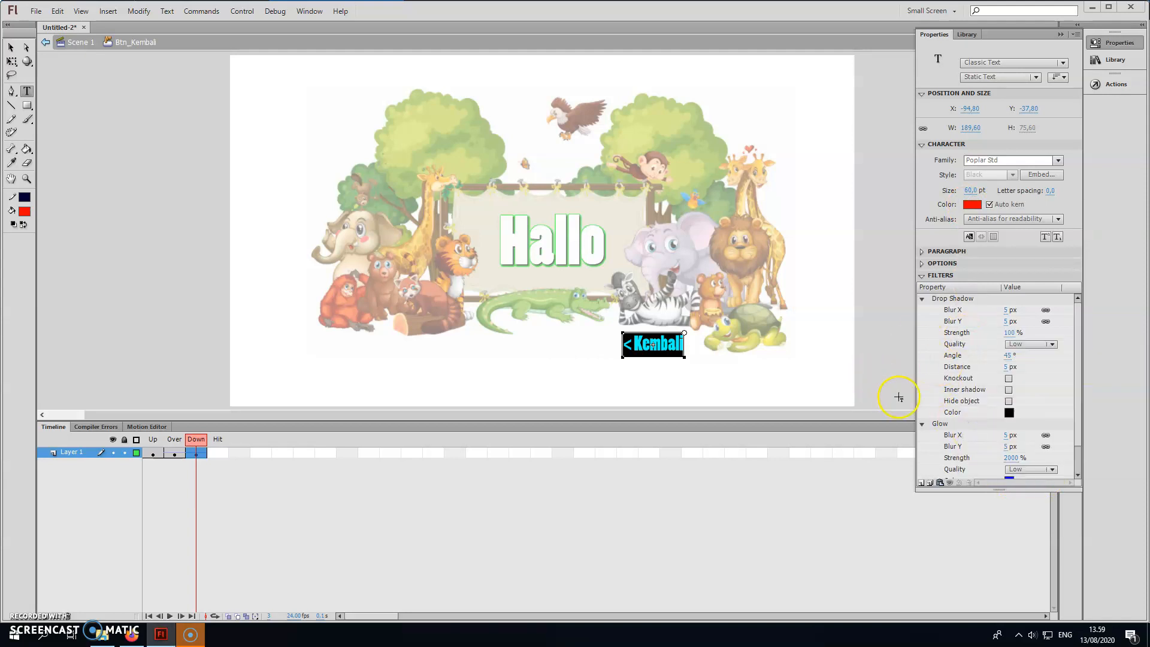
left_click(869, 494)
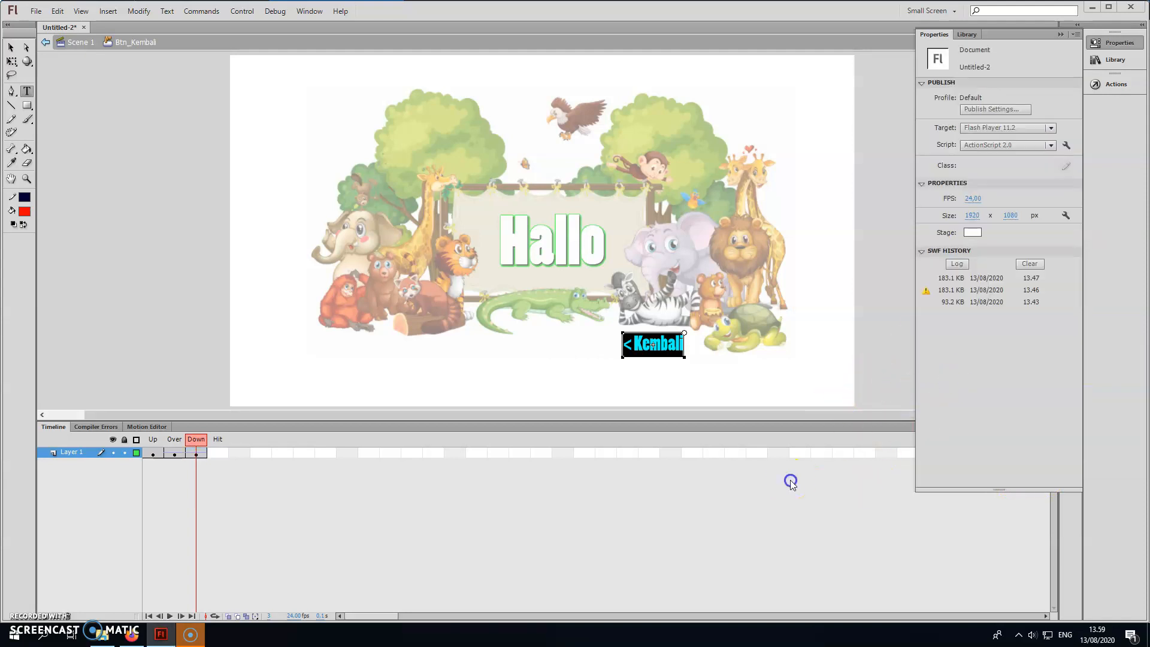
left_click(1061, 34)
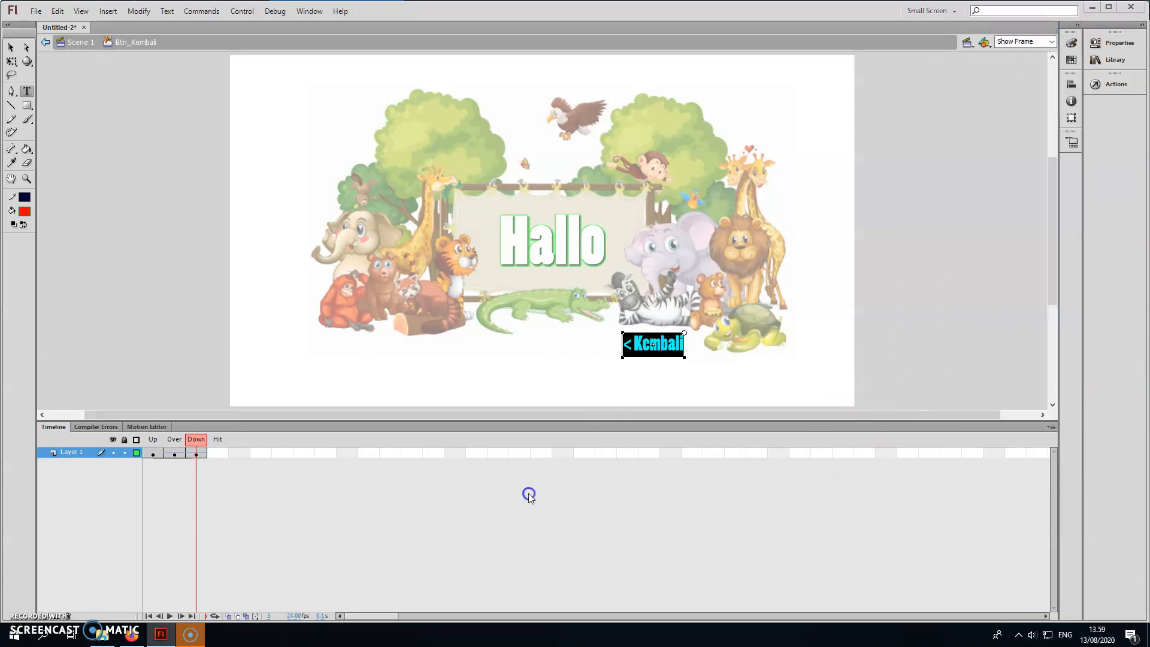
Test the movie and check the Kembali button's Up, Over and Down appearance on the Hallo slide.
left_click(177, 455)
left_click(193, 455)
key("ctrl+Return")
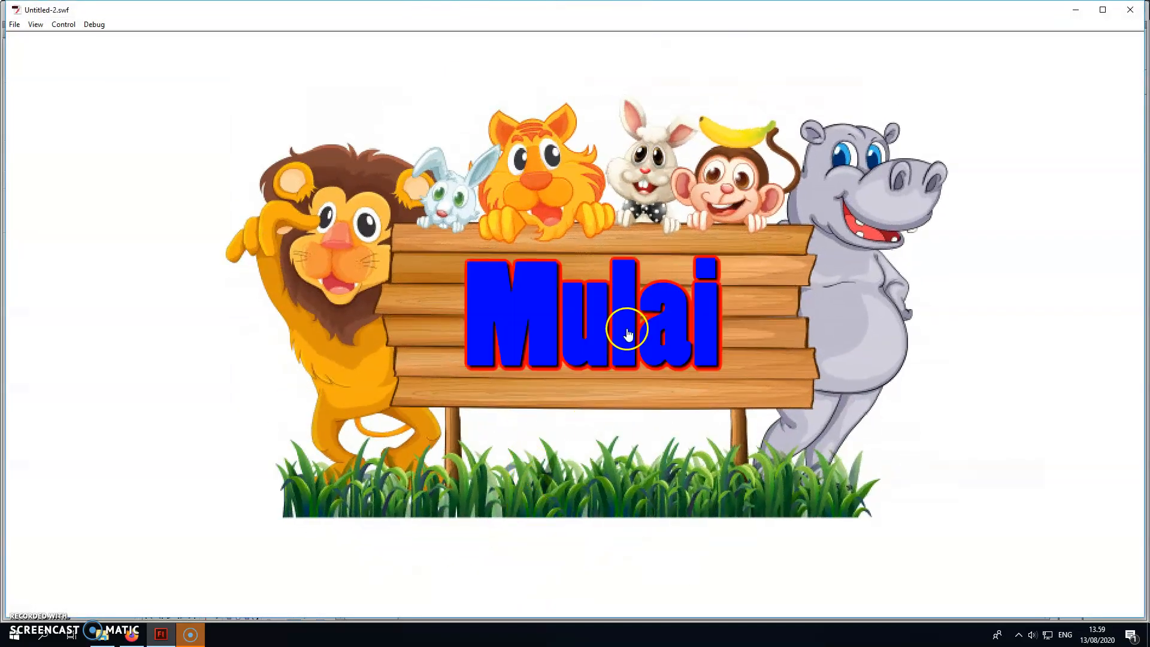
left_click(627, 334)
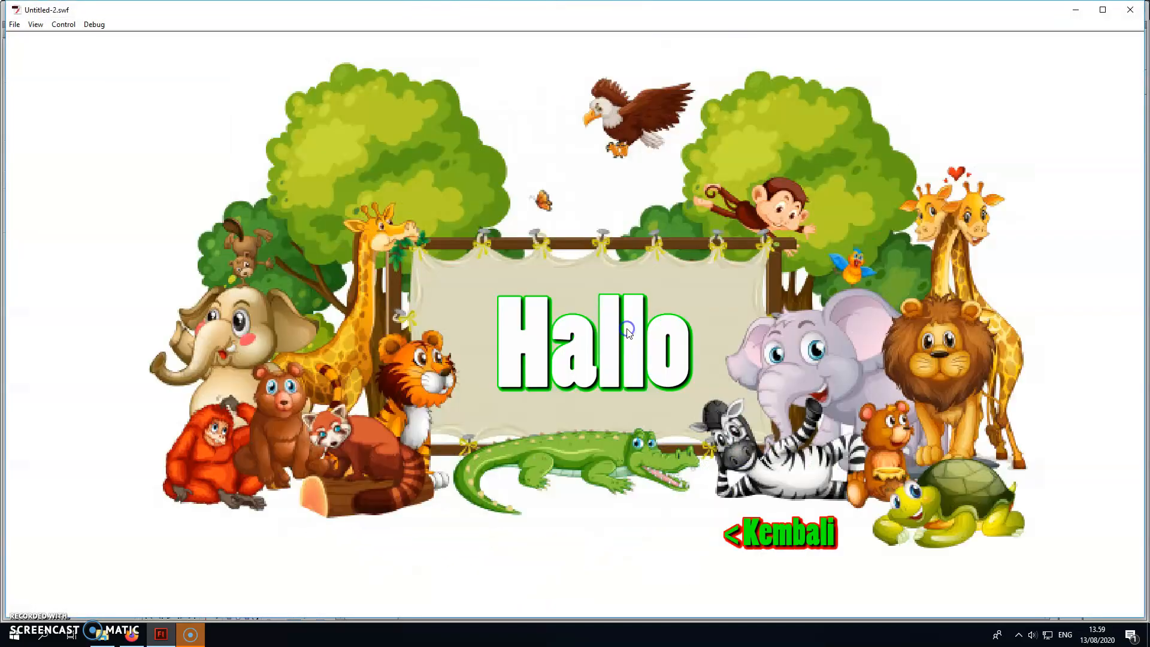
left_click(819, 542)
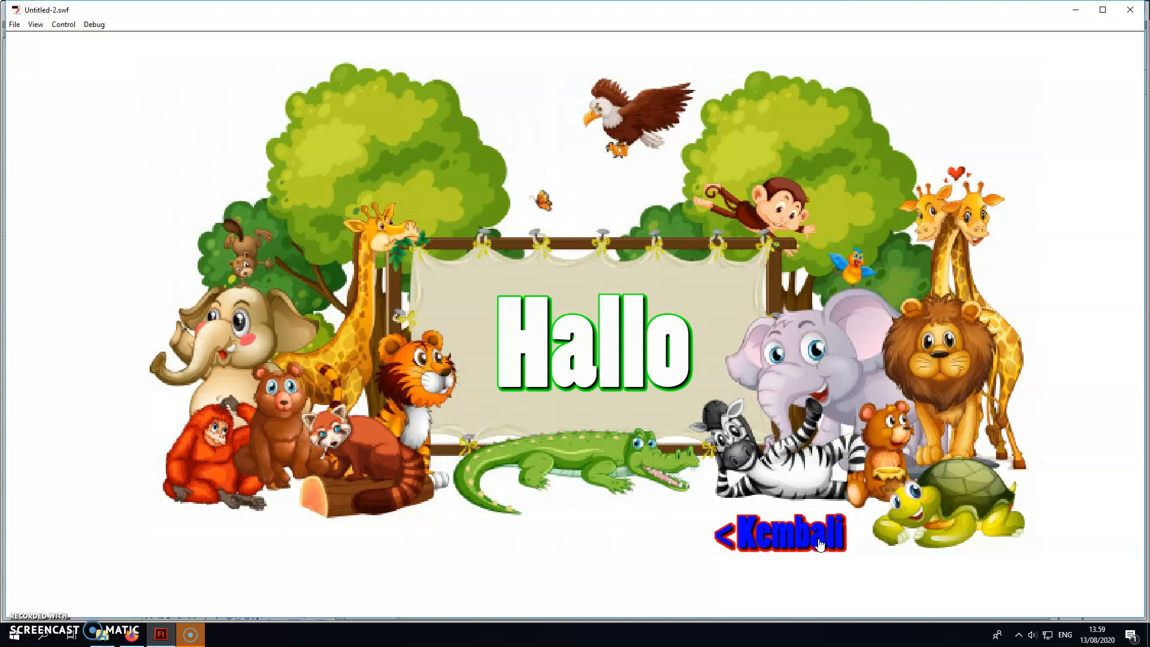
left_click(673, 520)
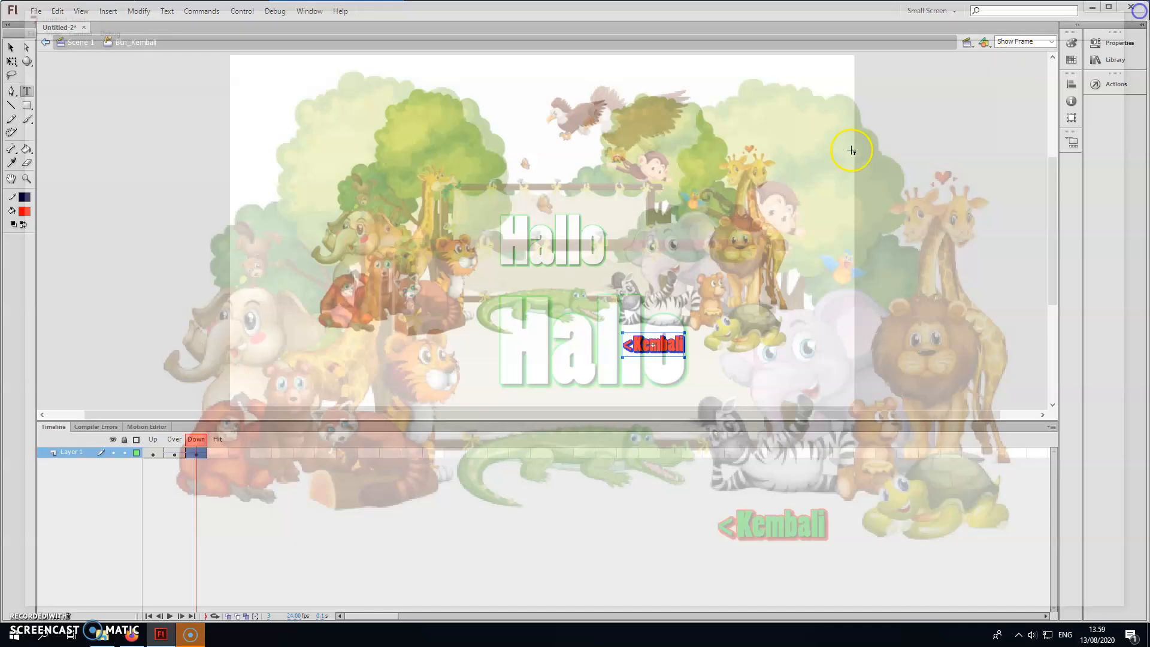
left_click(1130, 9)
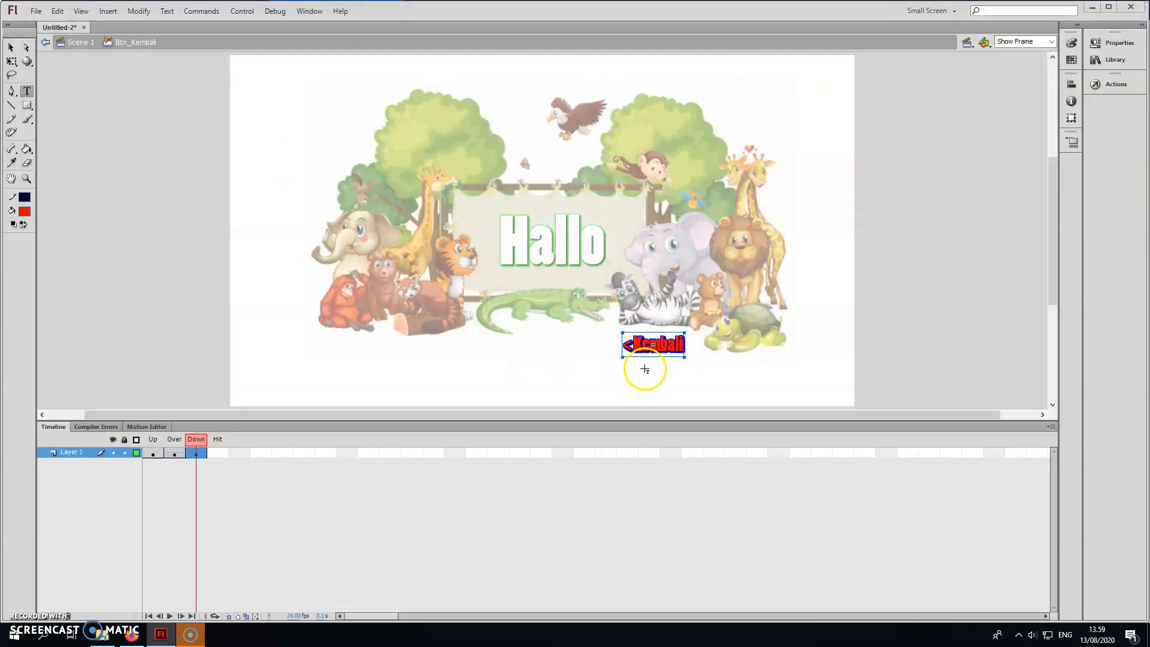
Return to Scene 1 and add an on (release) handler to the Kembali button's script.
left_click(11, 46)
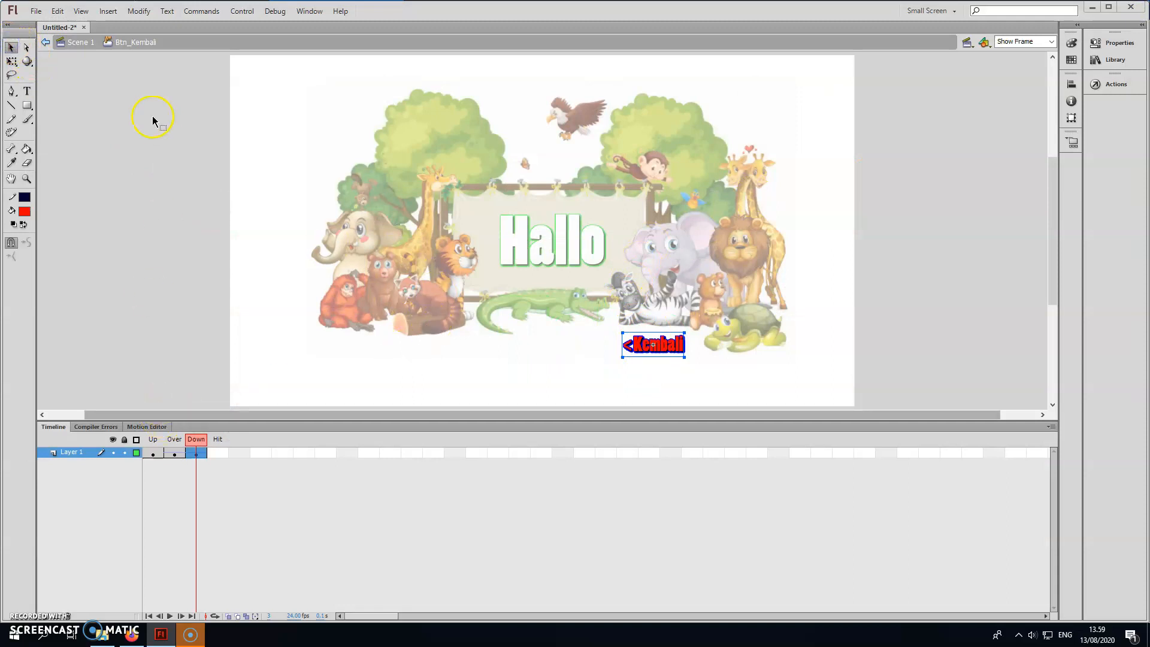
left_click(85, 42)
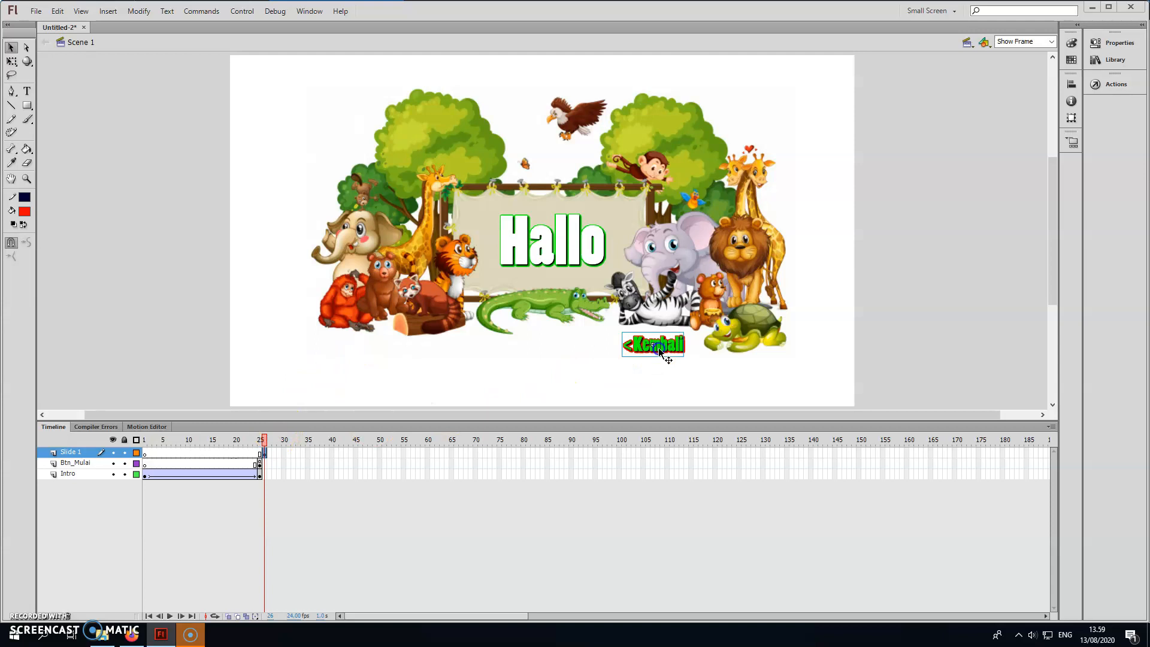
left_click(1097, 84)
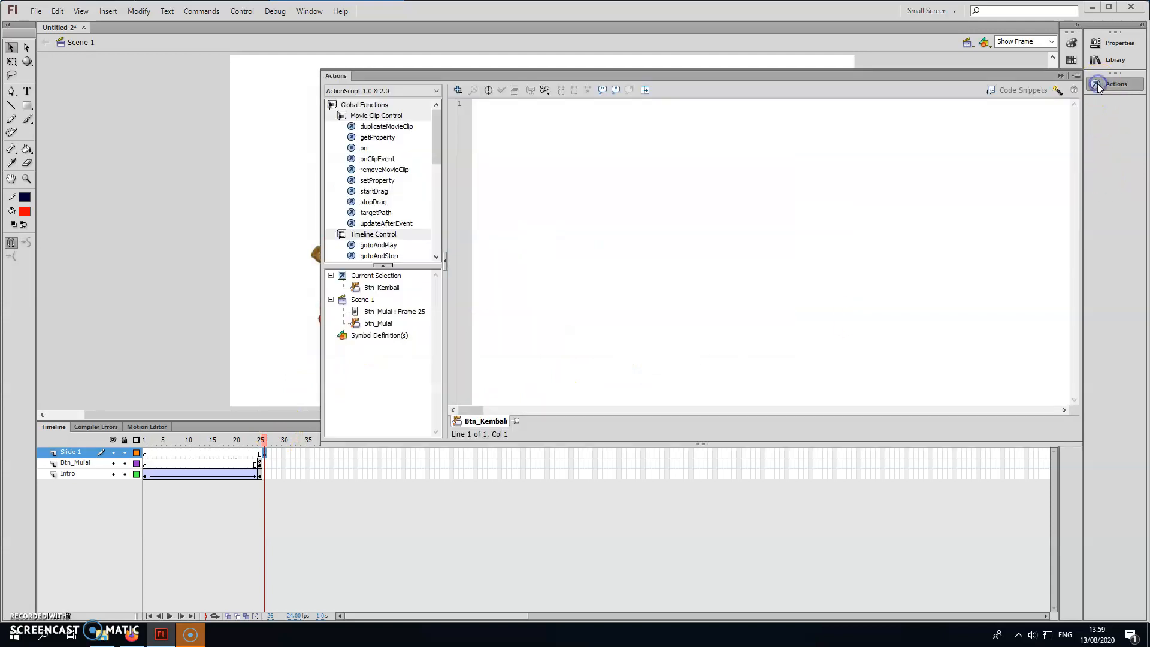
double_click(364, 150)
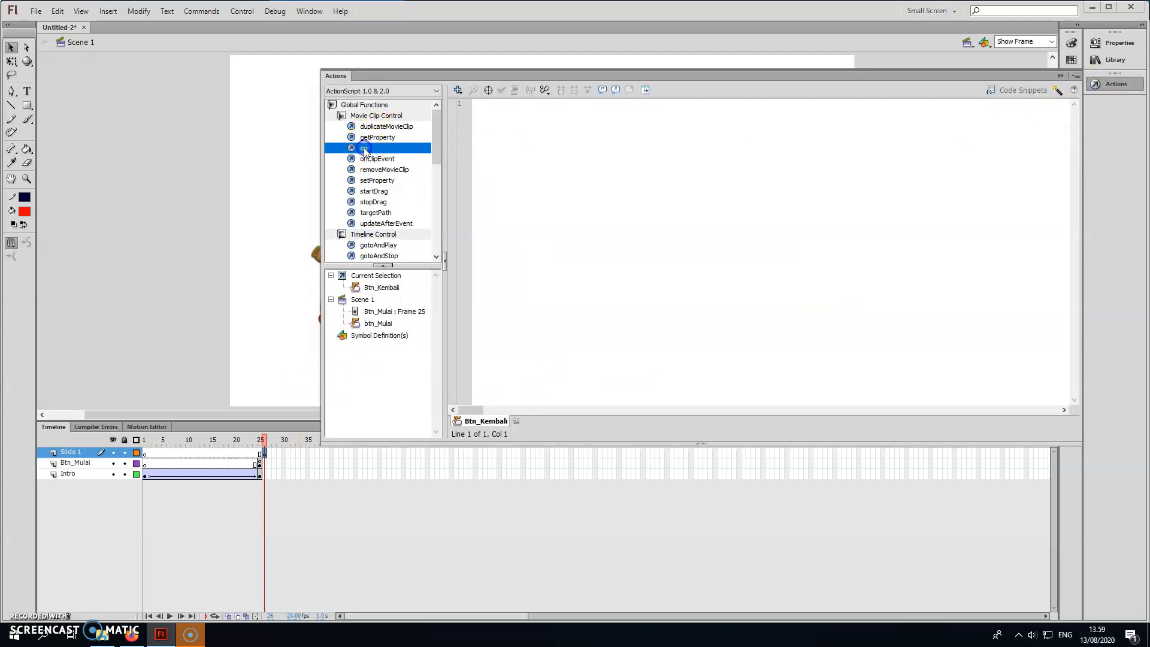
double_click(521, 126)
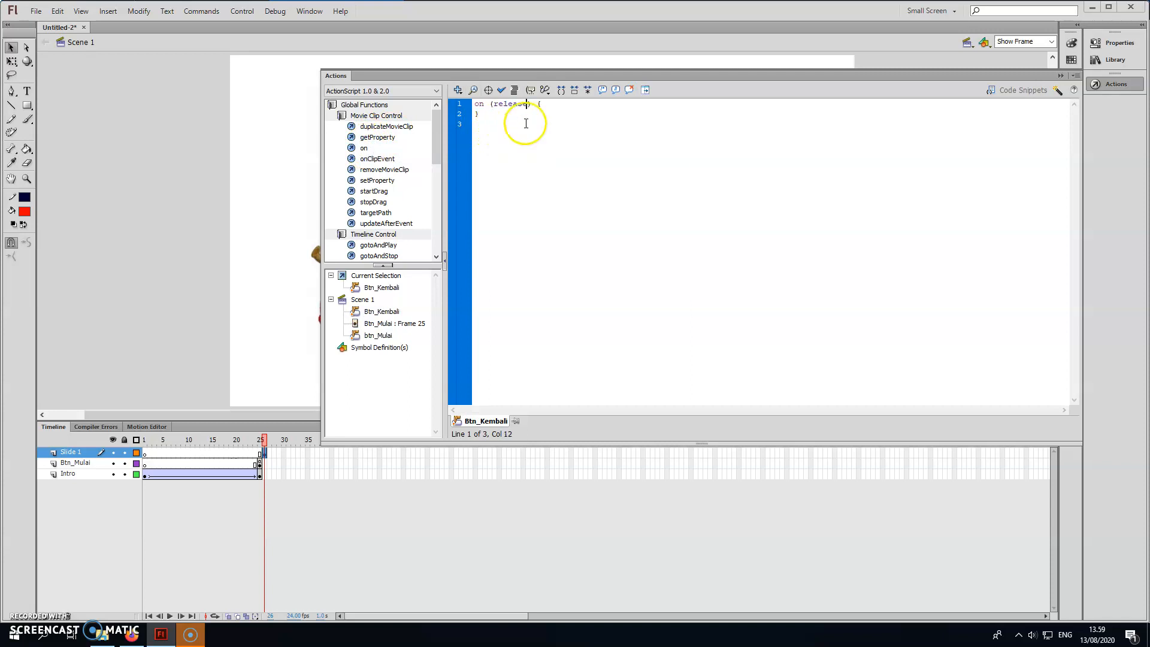
left_click(541, 104)
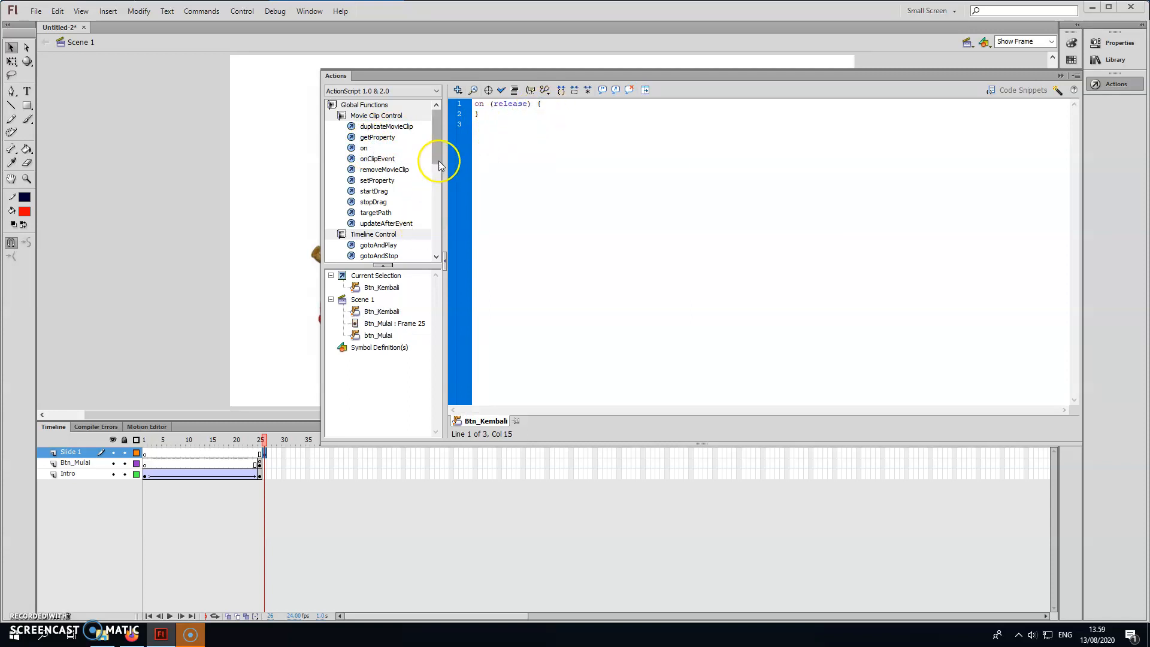
Insert gotoAndPlay(1); inside the Kembali button's release handler and check the script's syntax.
scroll(441, 154, "down", 3)
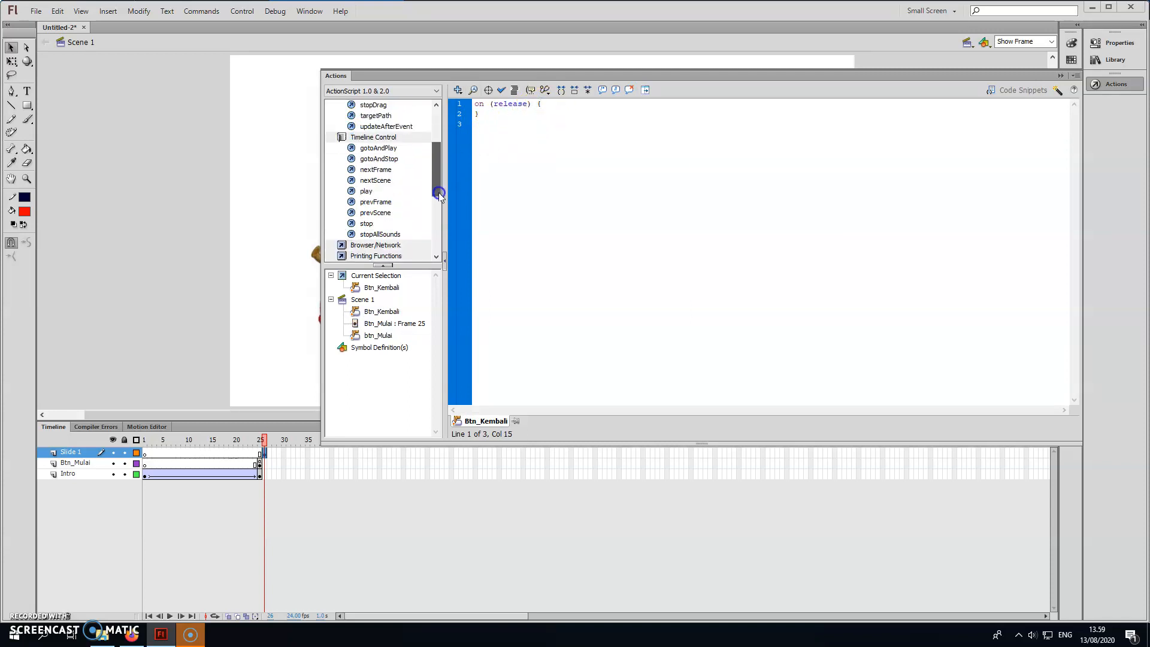
double_click(386, 148)
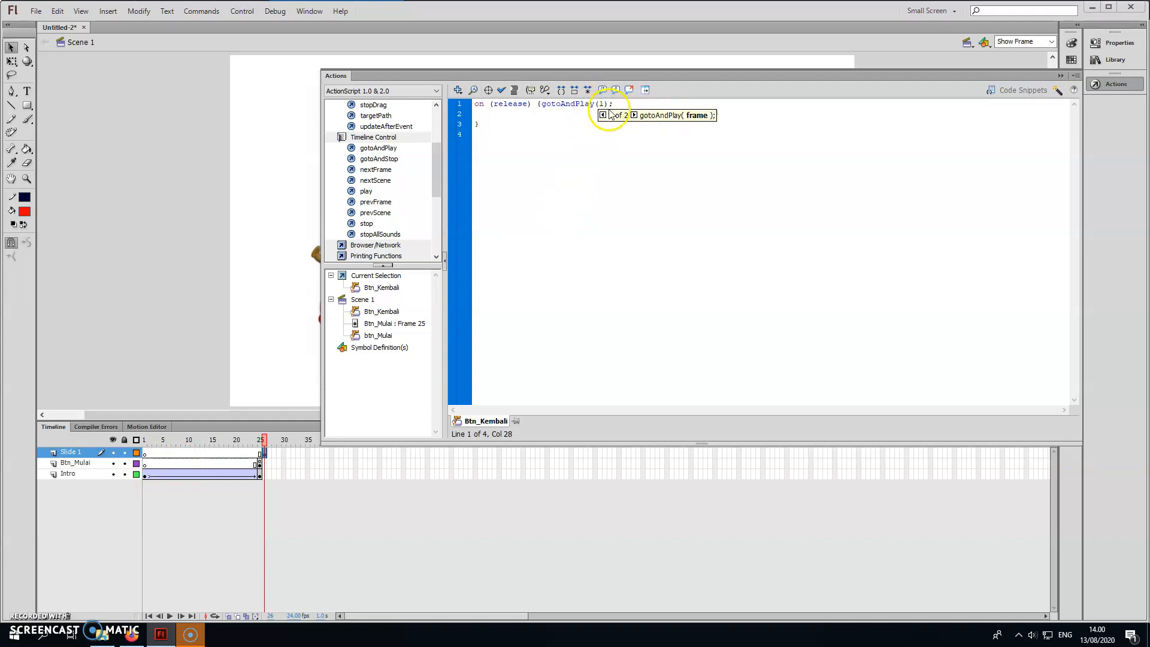
left_click(505, 91)
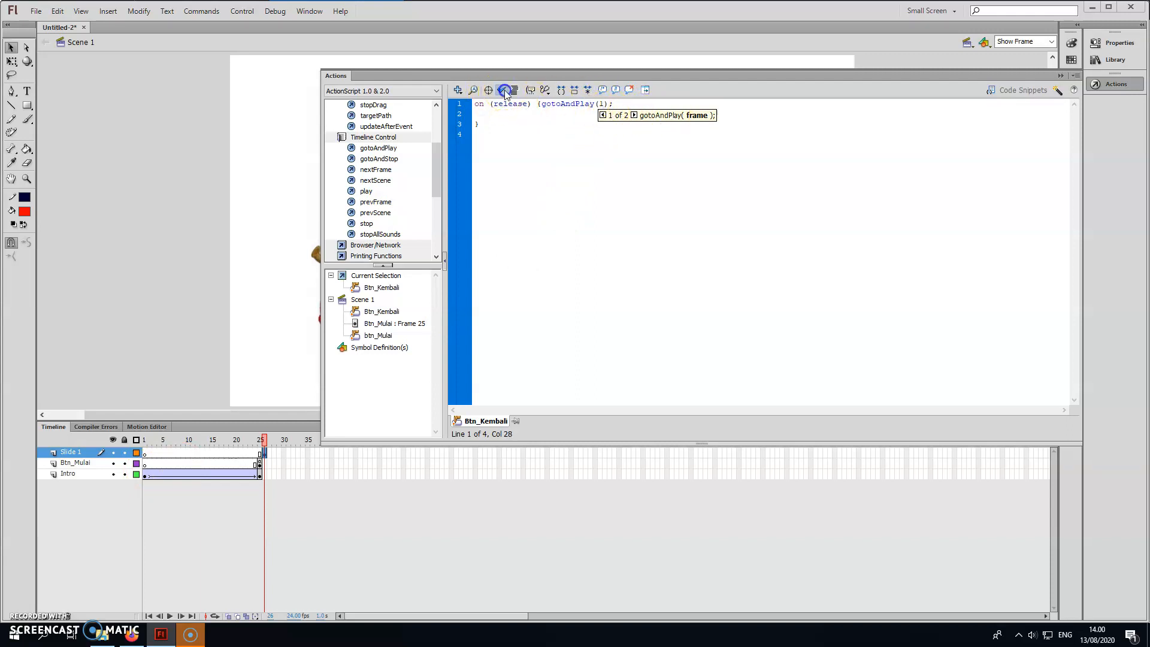
left_click(1058, 77)
Test the movie, switching between the intro and the Hallo slide with the Mulai and Kembali buttons.
key("ctrl+Return")
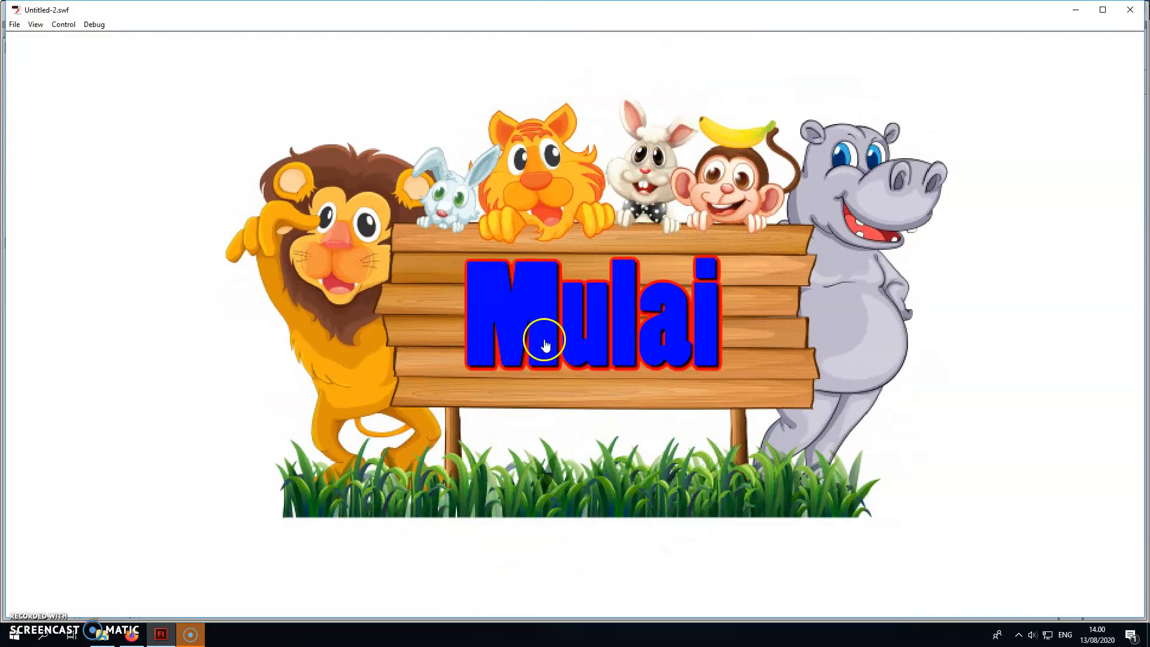
left_click(545, 344)
left_click(784, 542)
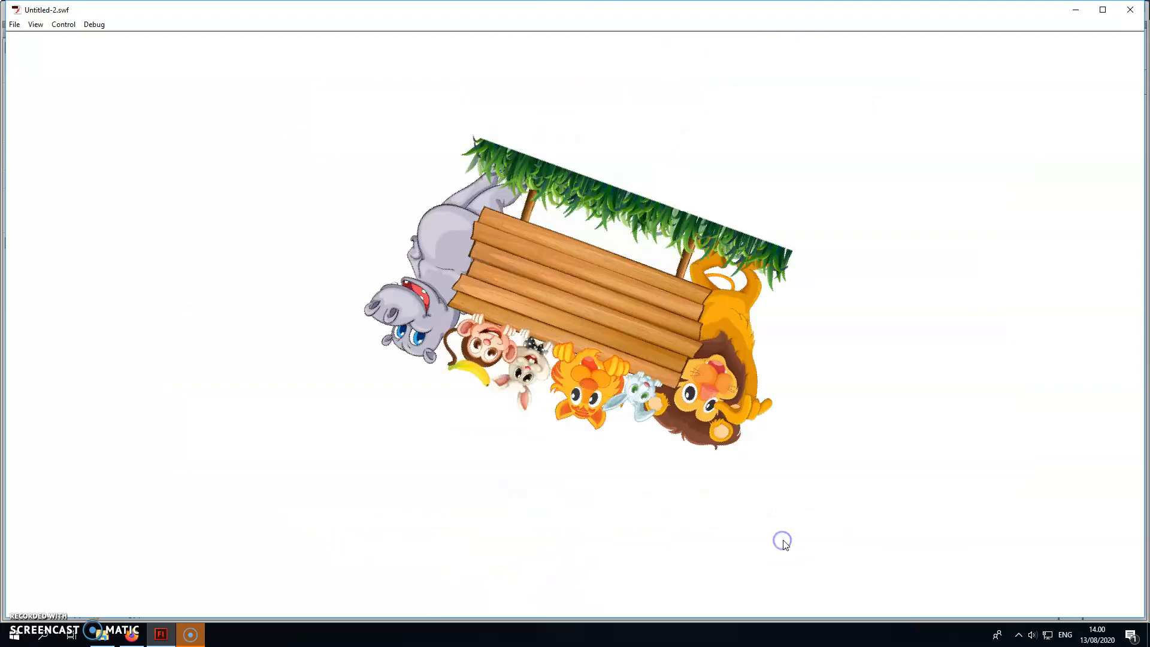
left_click(629, 348)
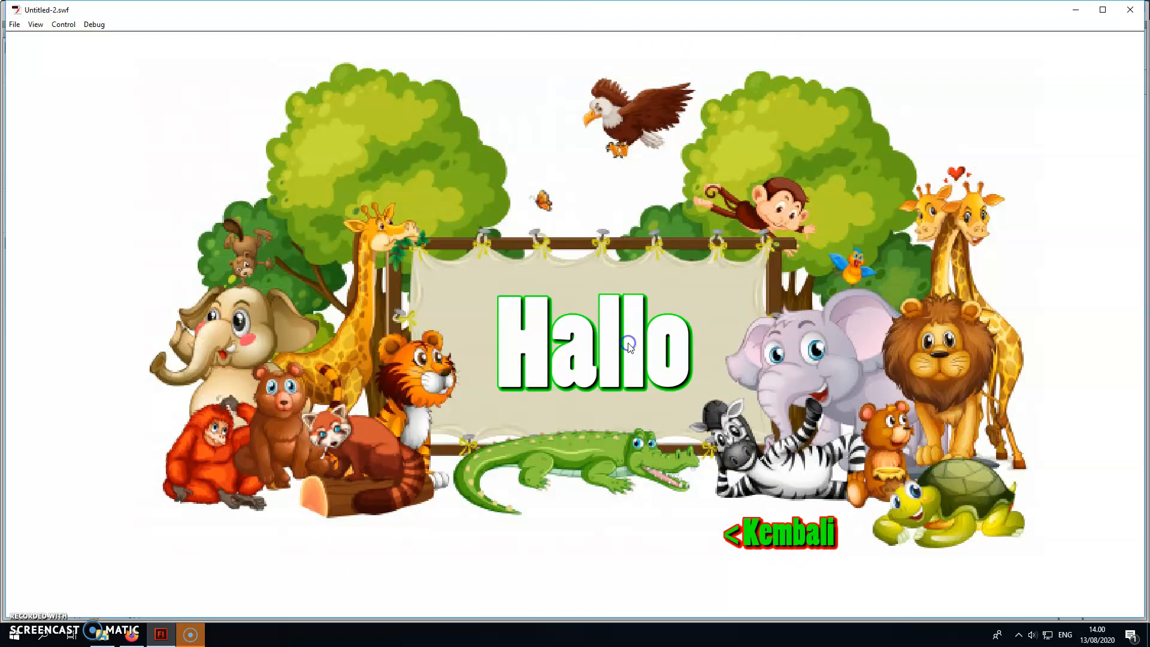
left_click(785, 533)
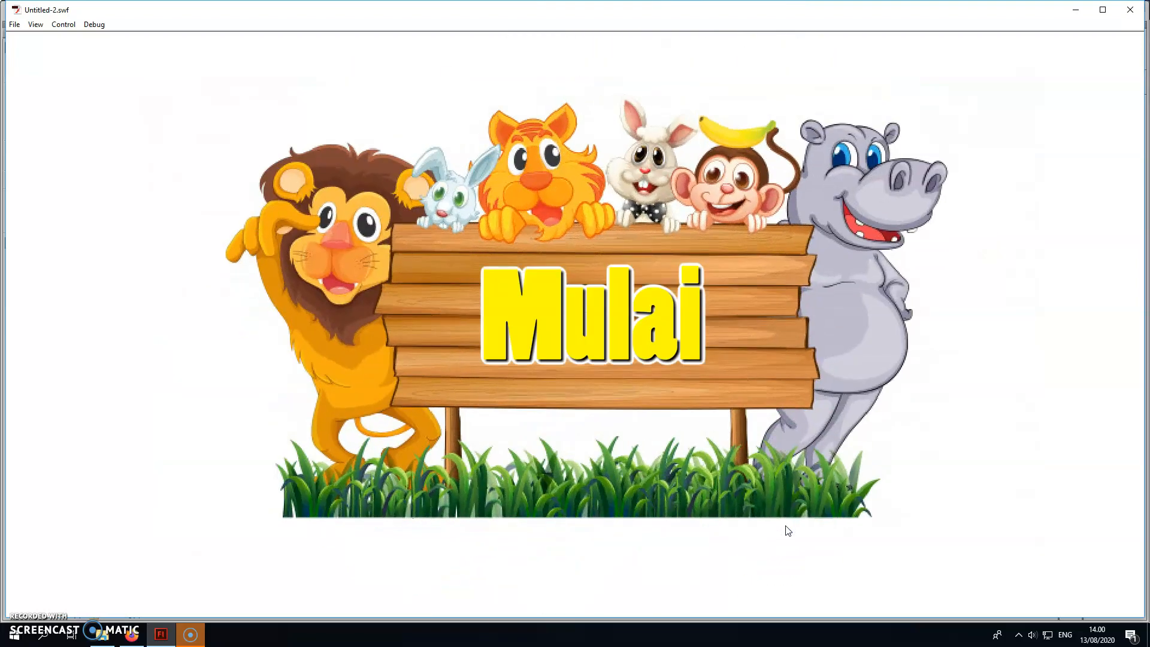
left_click(600, 344)
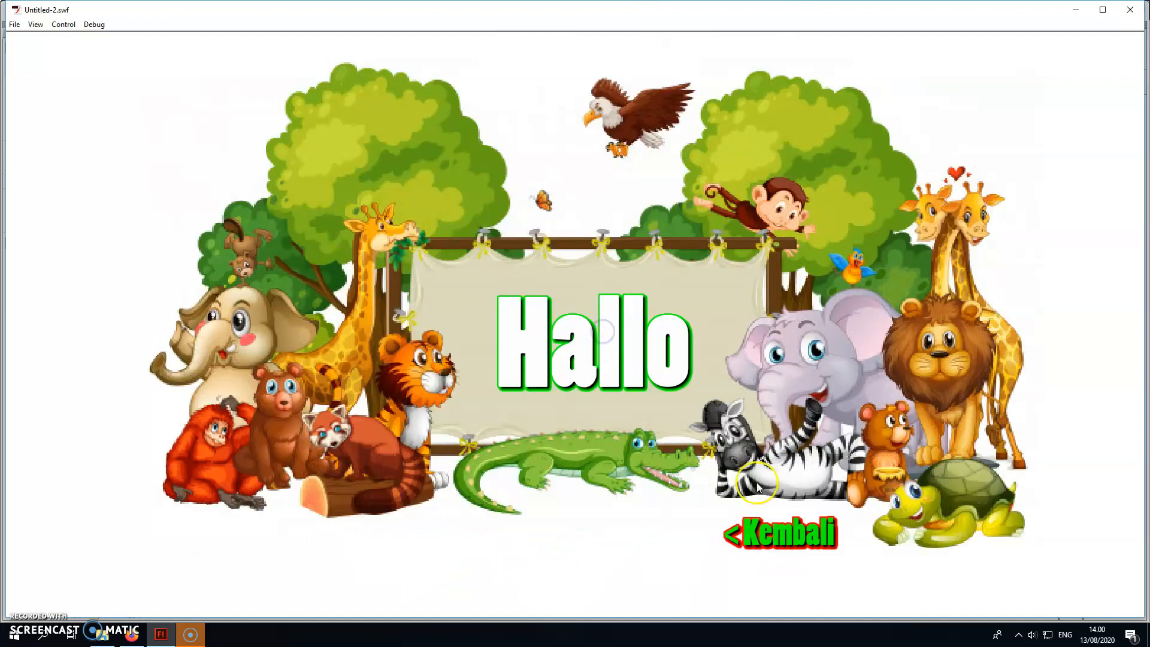
left_click(755, 536)
left_click(755, 535)
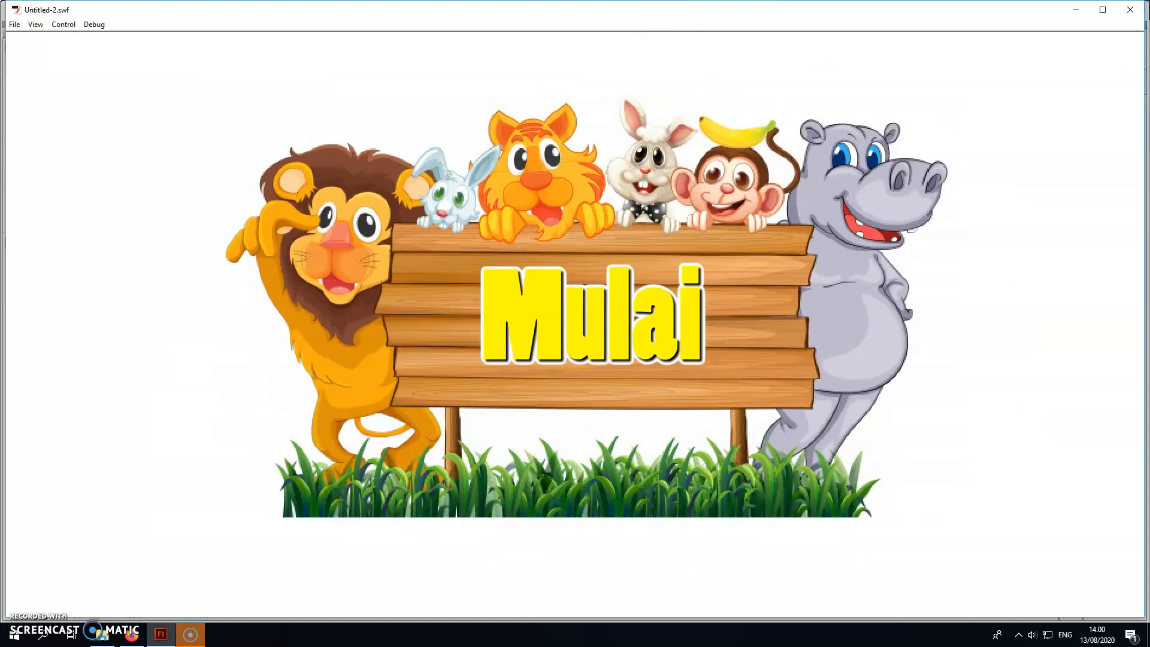
left_click(1130, 10)
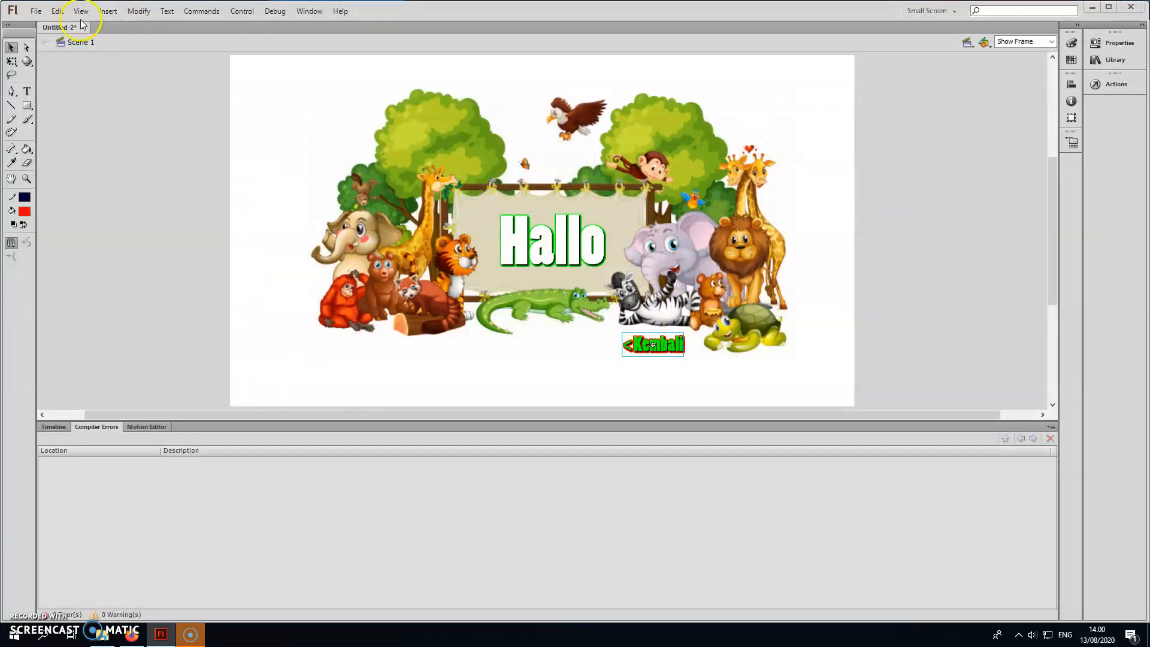
Bring the timeline back and review the script attached to the Kembali button on the Slide 1 layer.
left_click(55, 427)
left_click(257, 489)
left_click(264, 455)
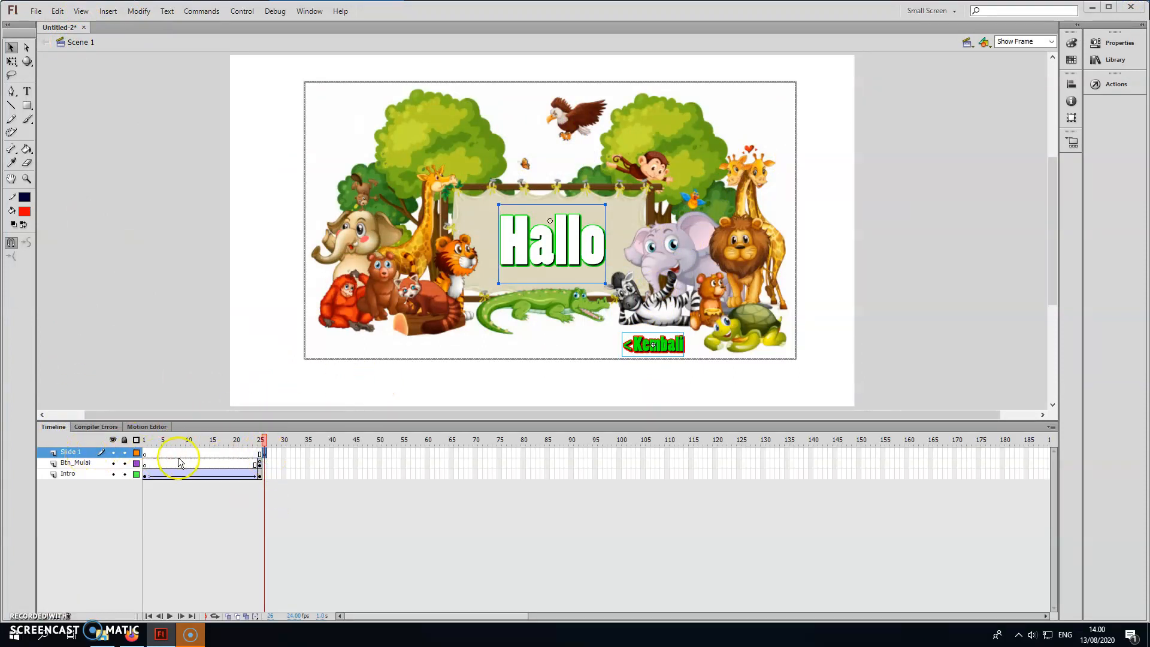
left_click(636, 355)
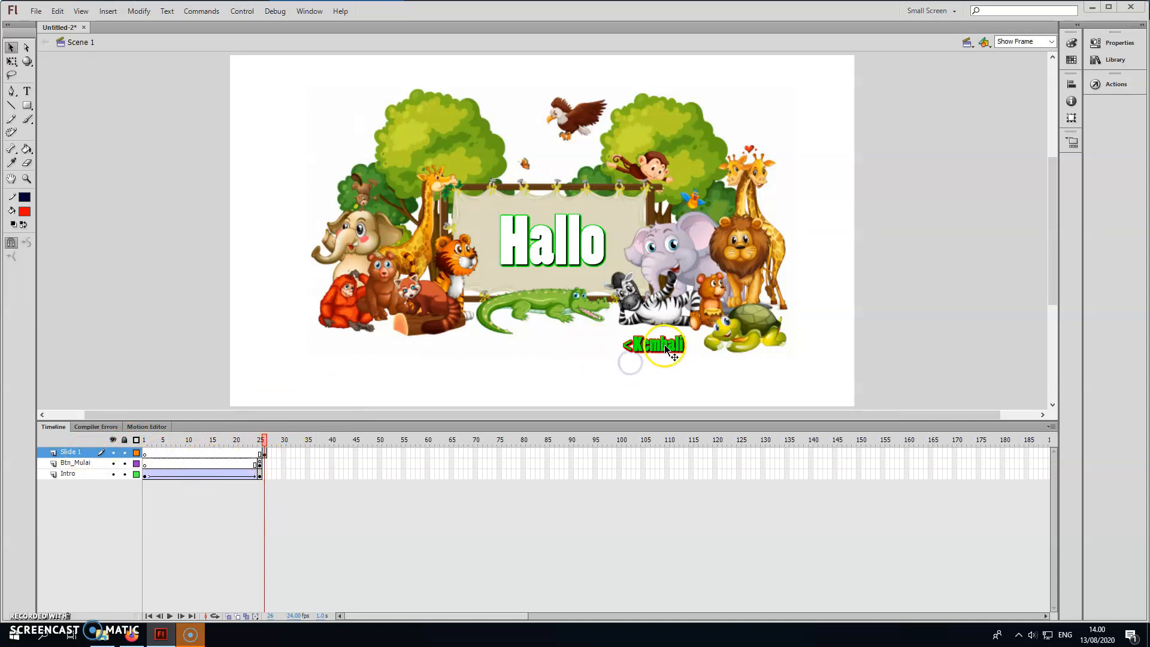
left_click(664, 352)
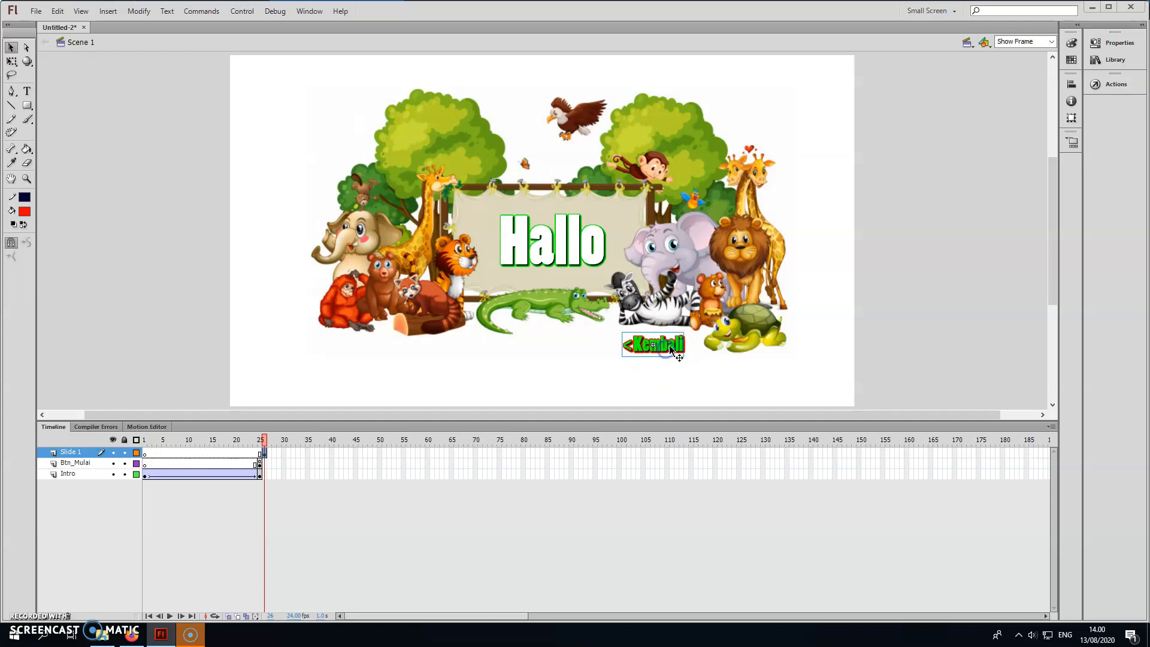
left_click(1103, 87)
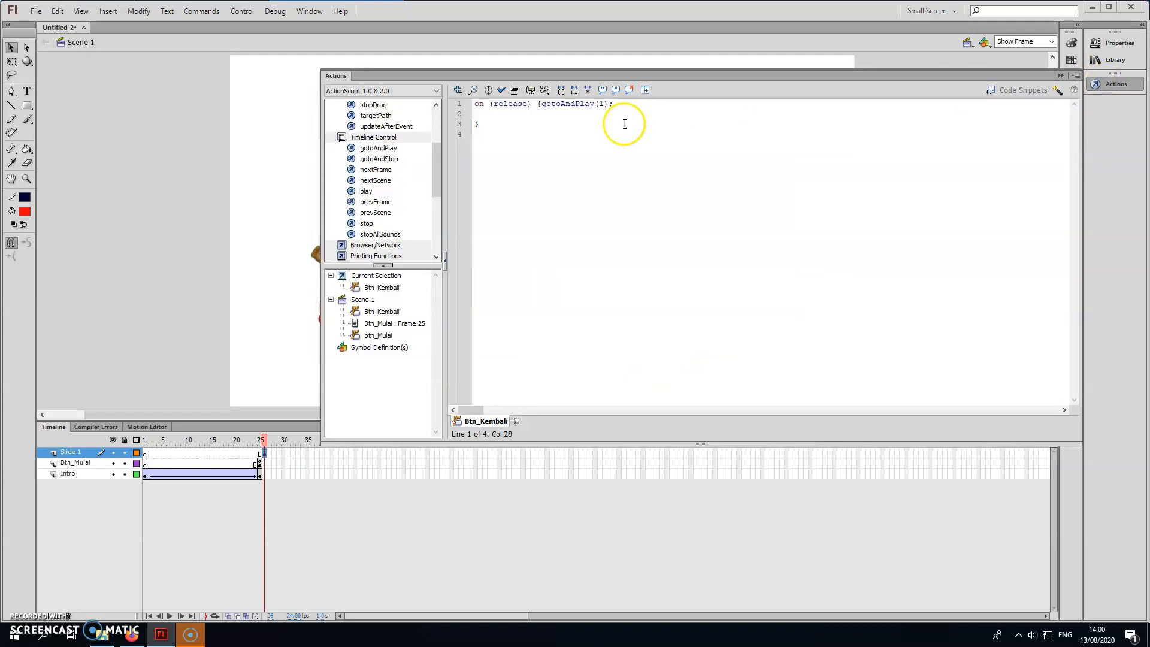
Replace the Kembali button's gotoAndPlay action with gotoAndStop(1) and check the script's syntax.
left_click_drag(320, 255, 690, 279)
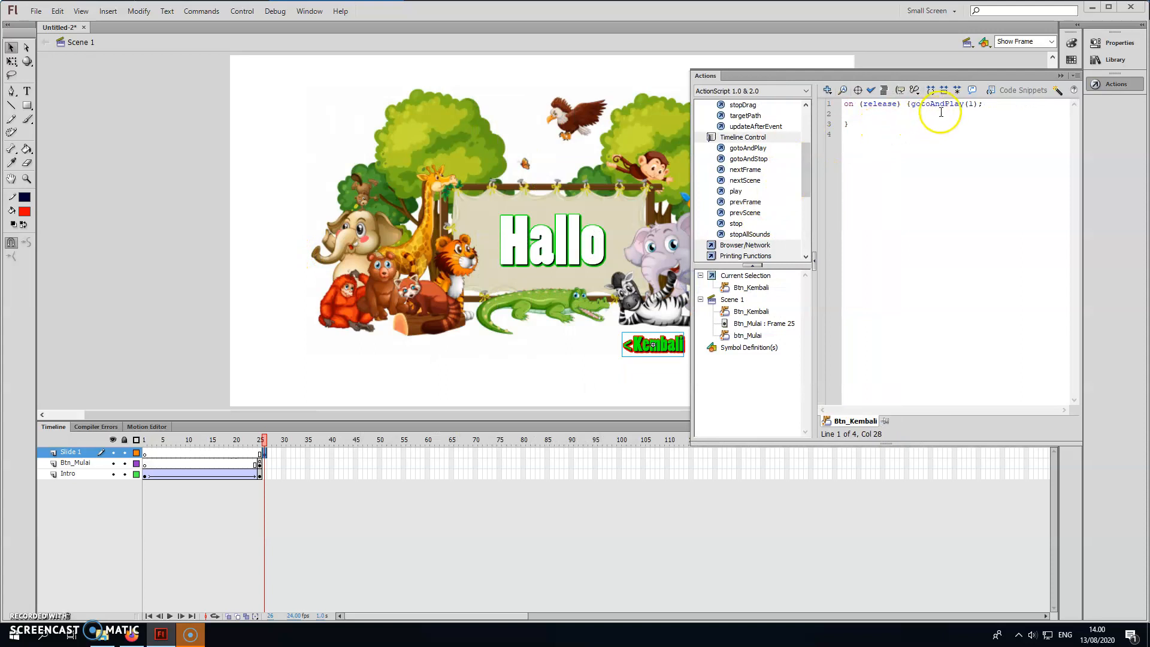
left_click_drag(911, 104, 922, 105)
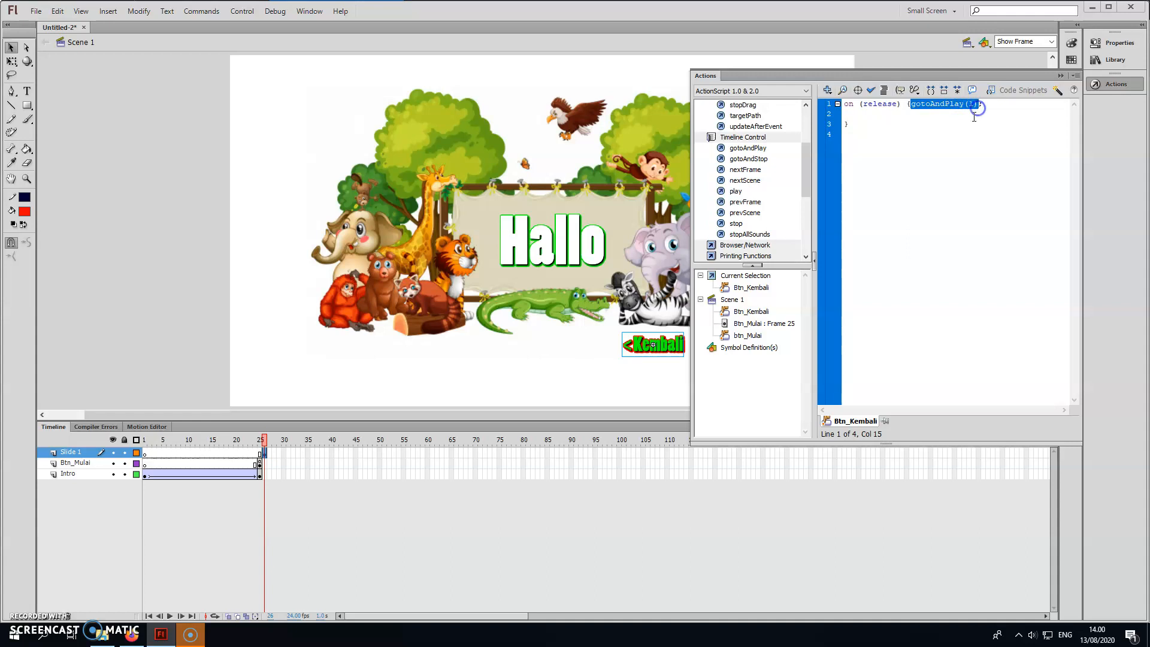
key("Delete")
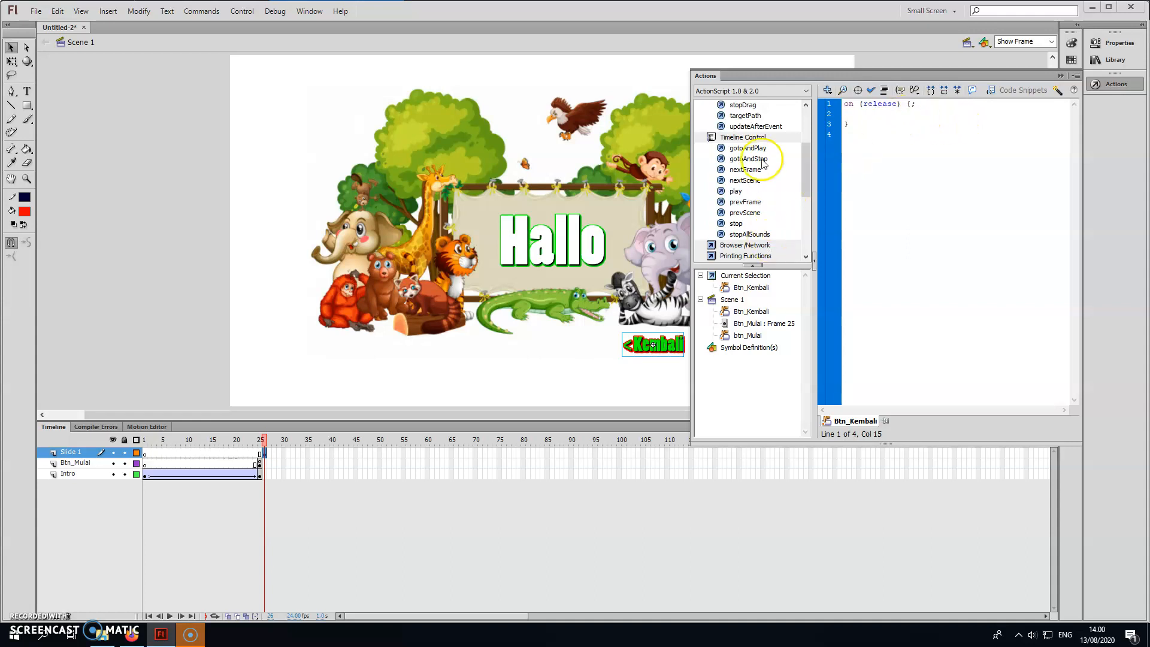
double_click(752, 159)
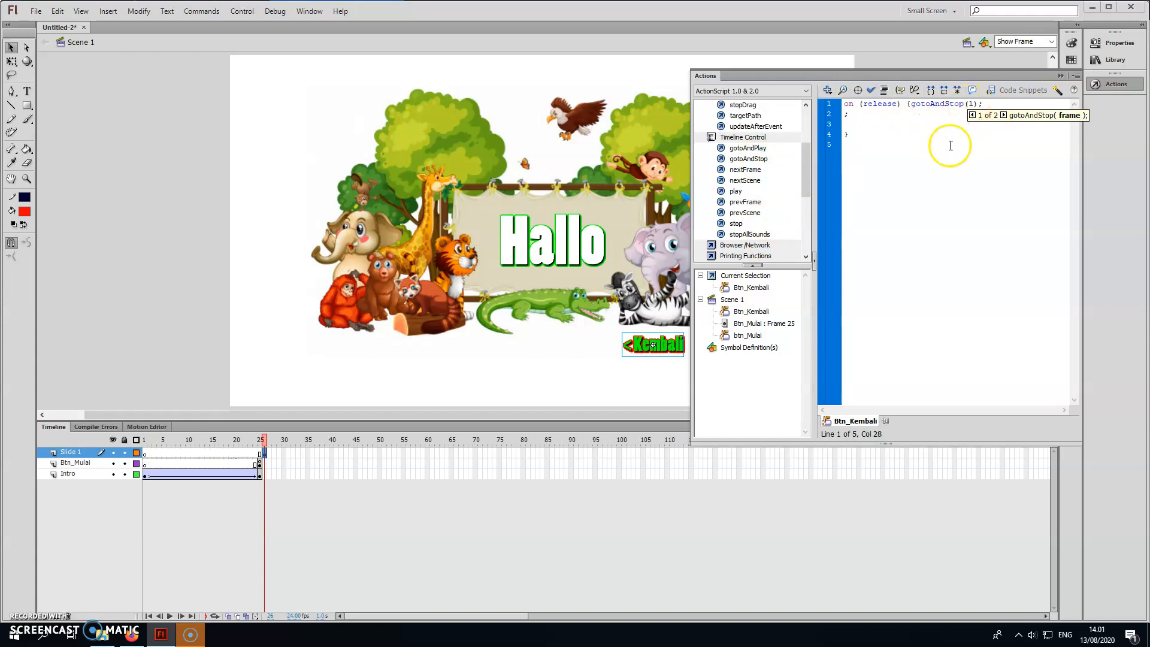
left_click(871, 90)
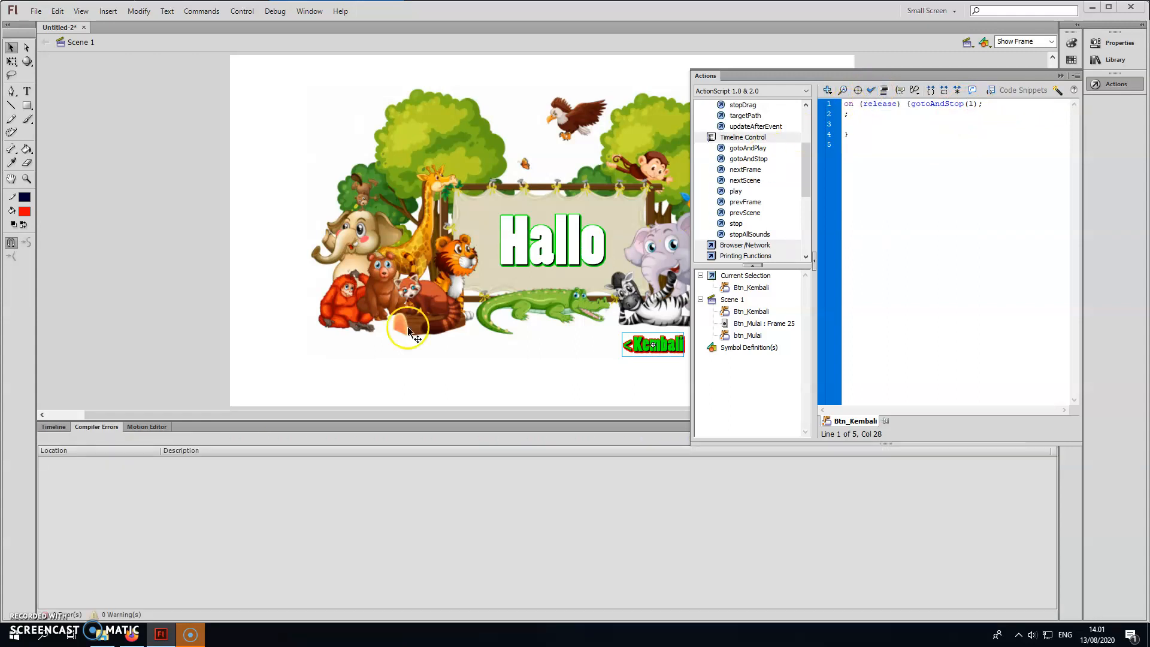
Bring the timeline back, view frame 1 of the Intro layer, and review the Kembali button's script on Slide 1 again.
left_click(54, 427)
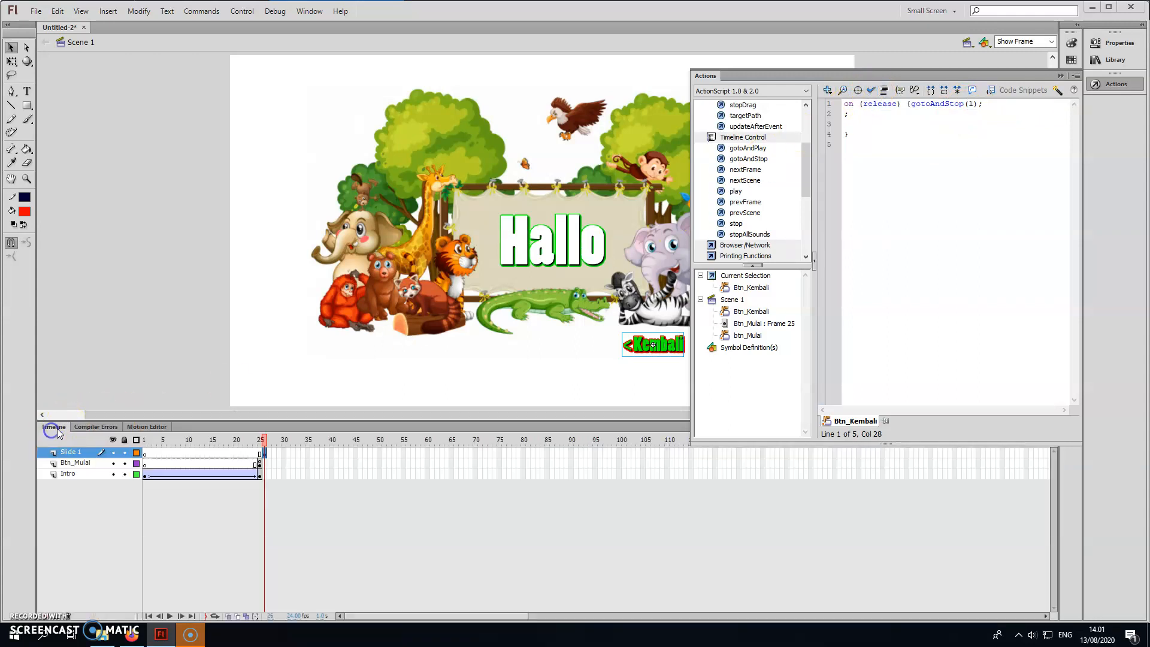
left_click(144, 476)
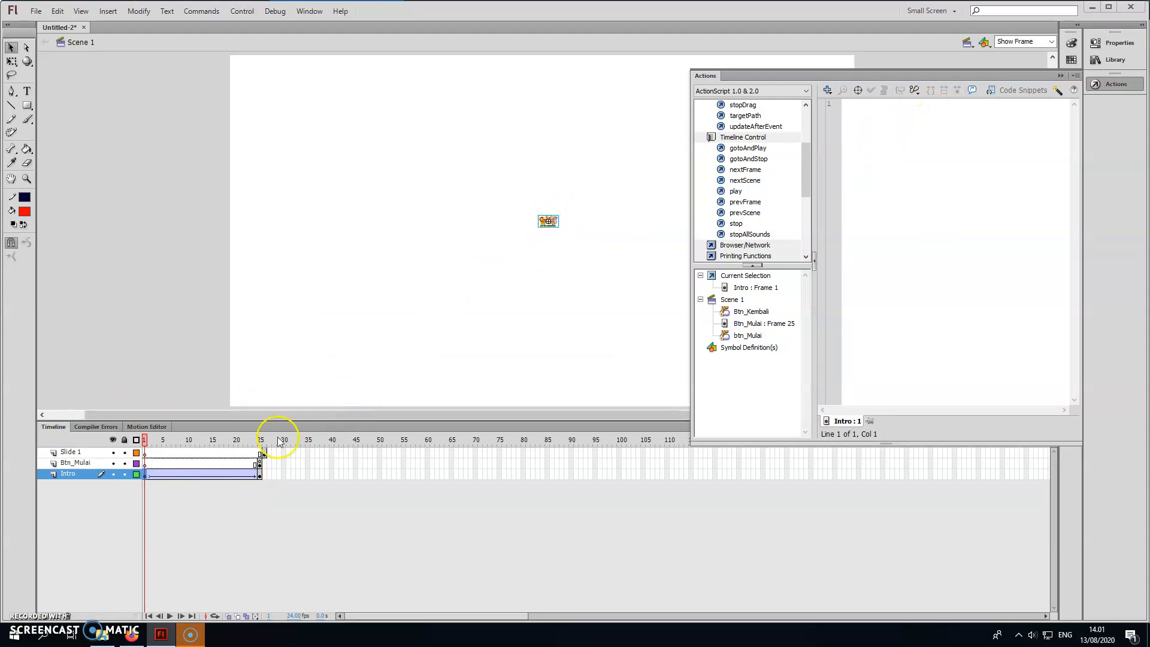
left_click(264, 453)
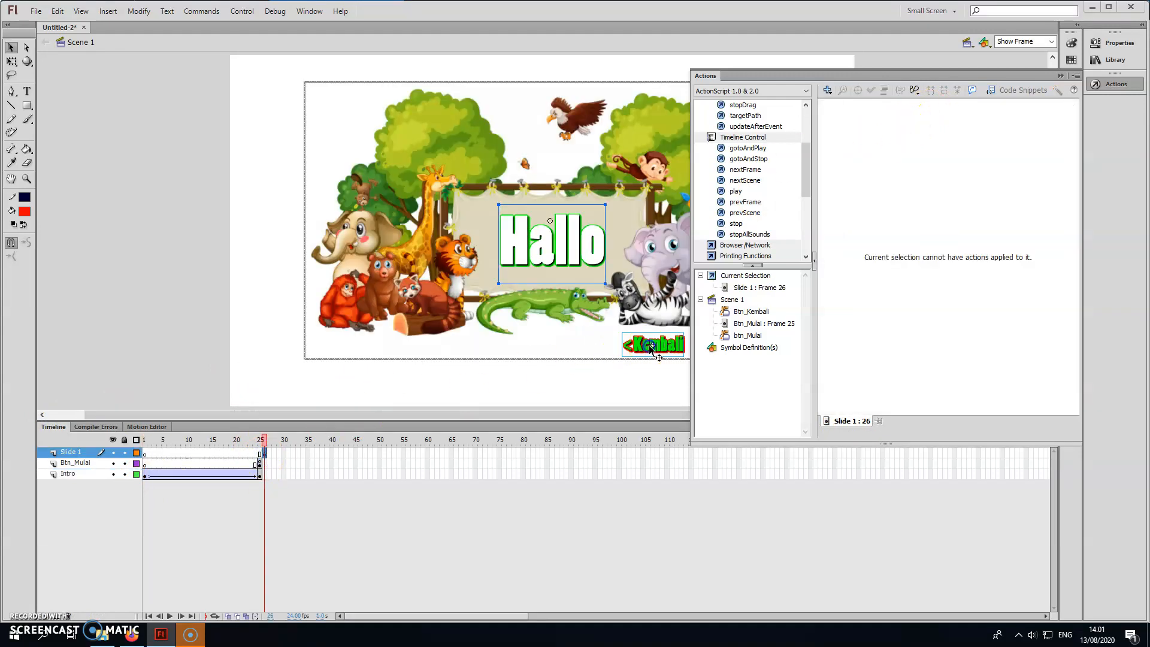
left_click(675, 340)
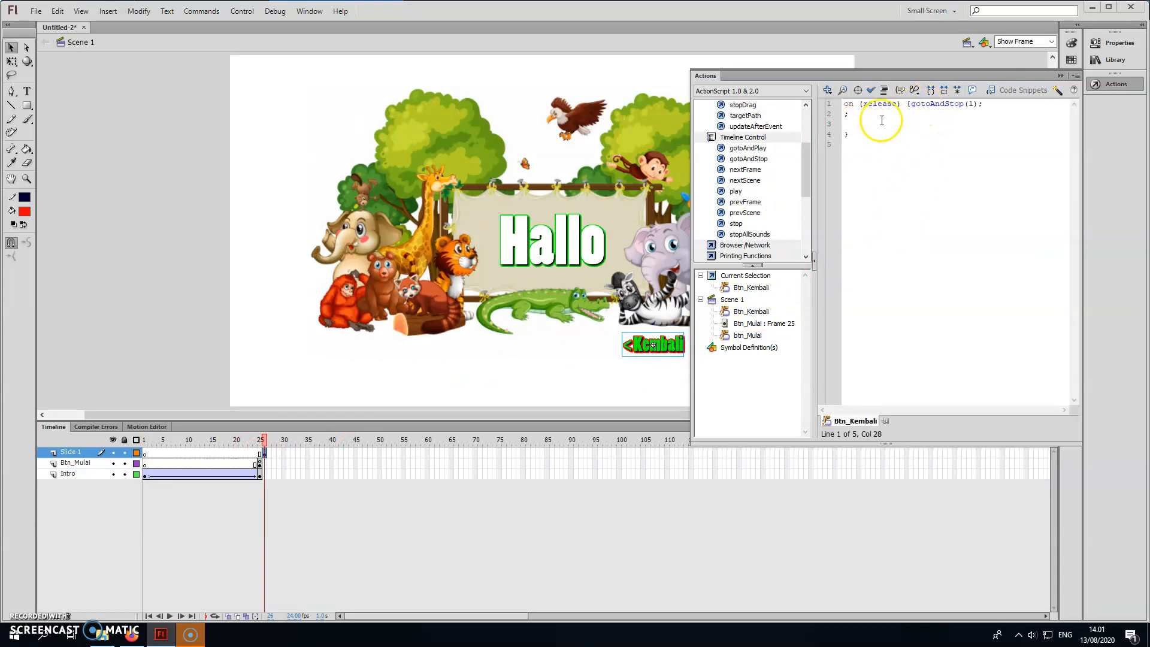
left_click(971, 104)
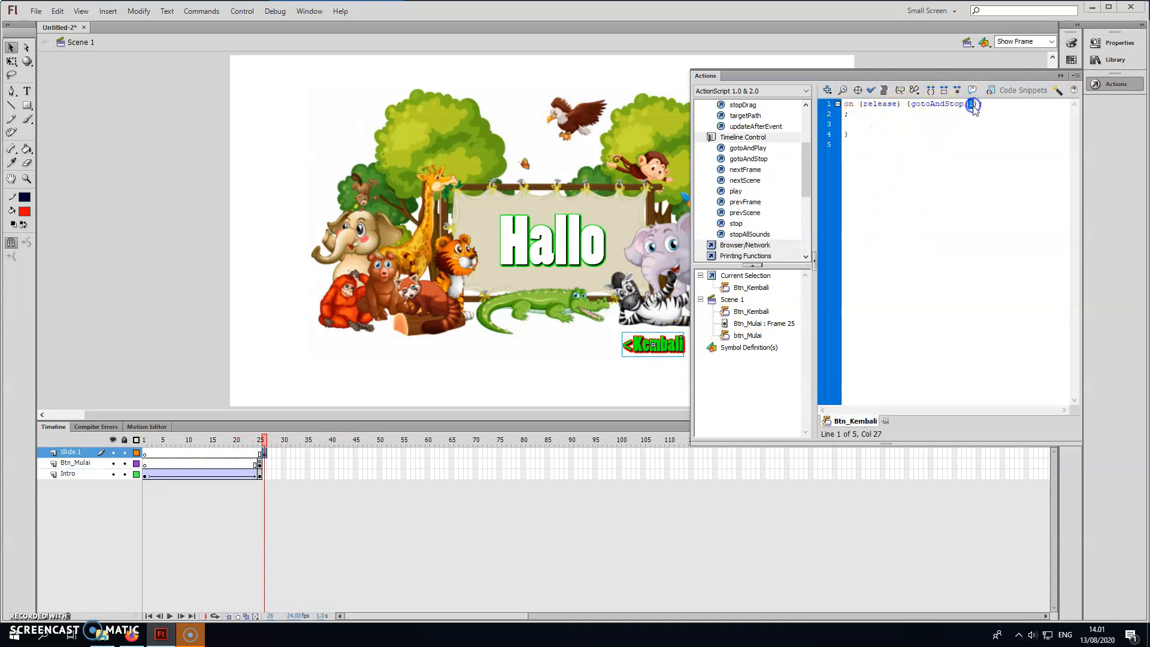
Test the movie by entering the Hallo slide with Mulai and returning with Kembali, and close the preview.
left_click(552, 278)
key("ctrl+Return")
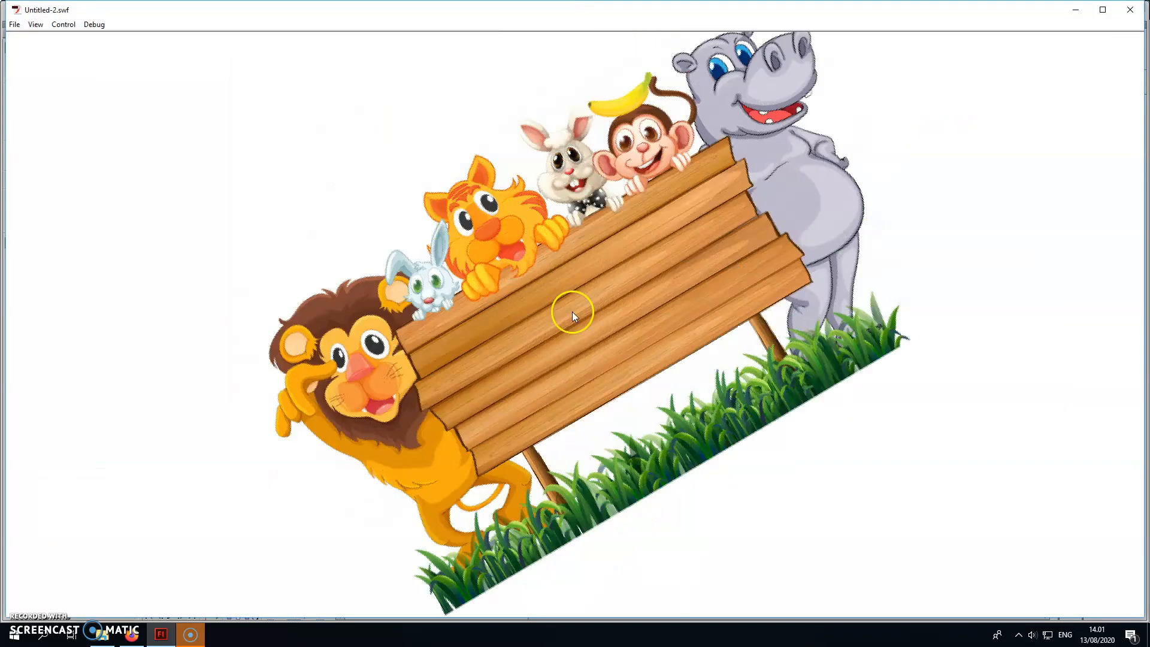
left_click(600, 330)
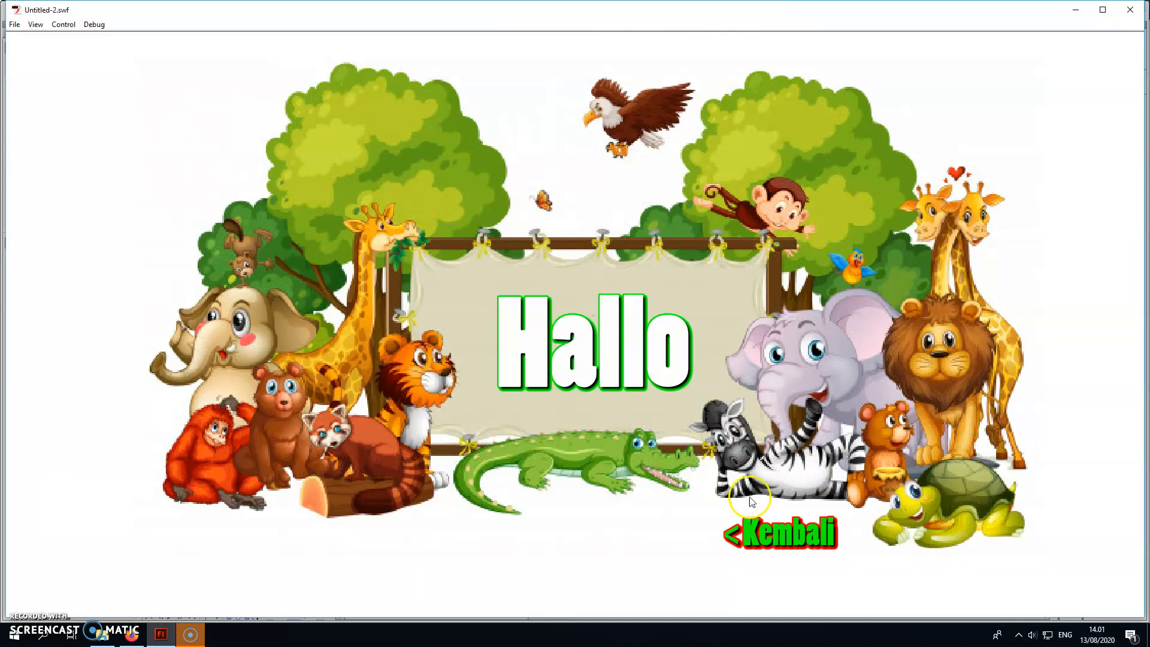
left_click(760, 530)
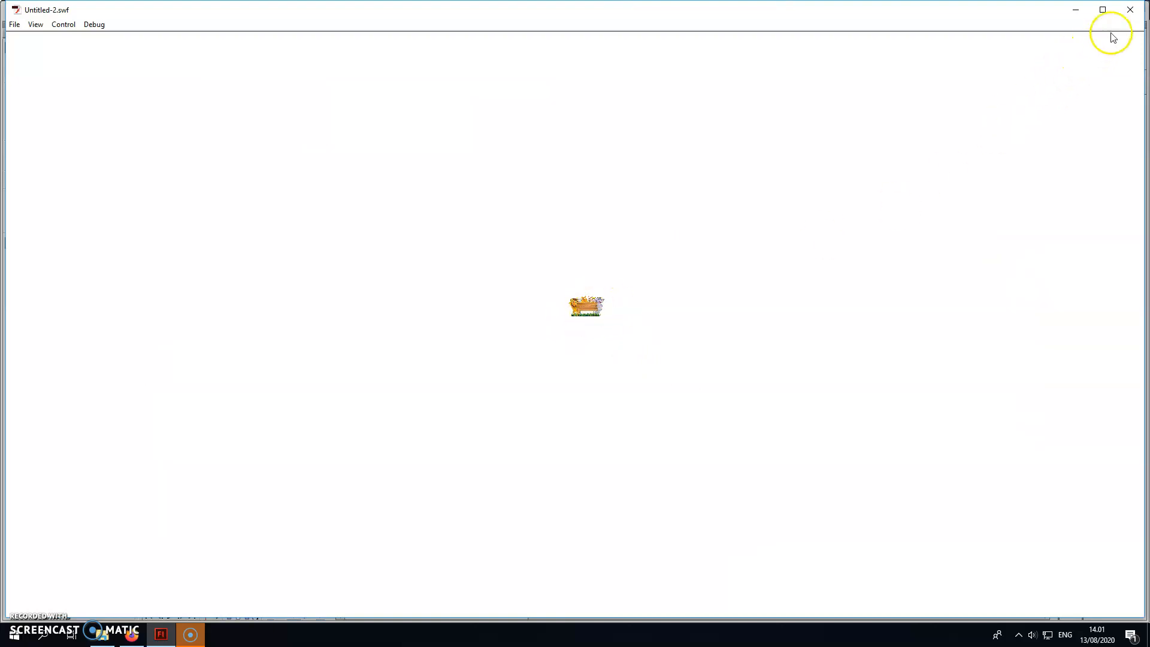
left_click(1130, 9)
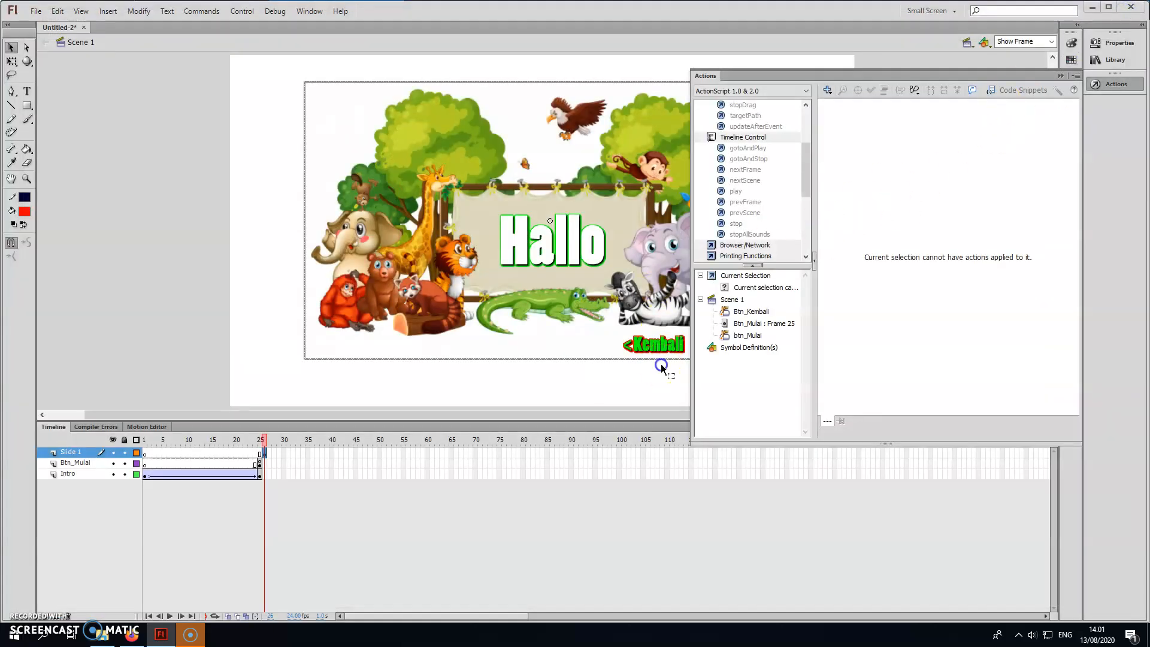
Set the target frame of the Kembali button's gotoAndStop action to 25.
left_click(656, 346)
double_click(970, 105)
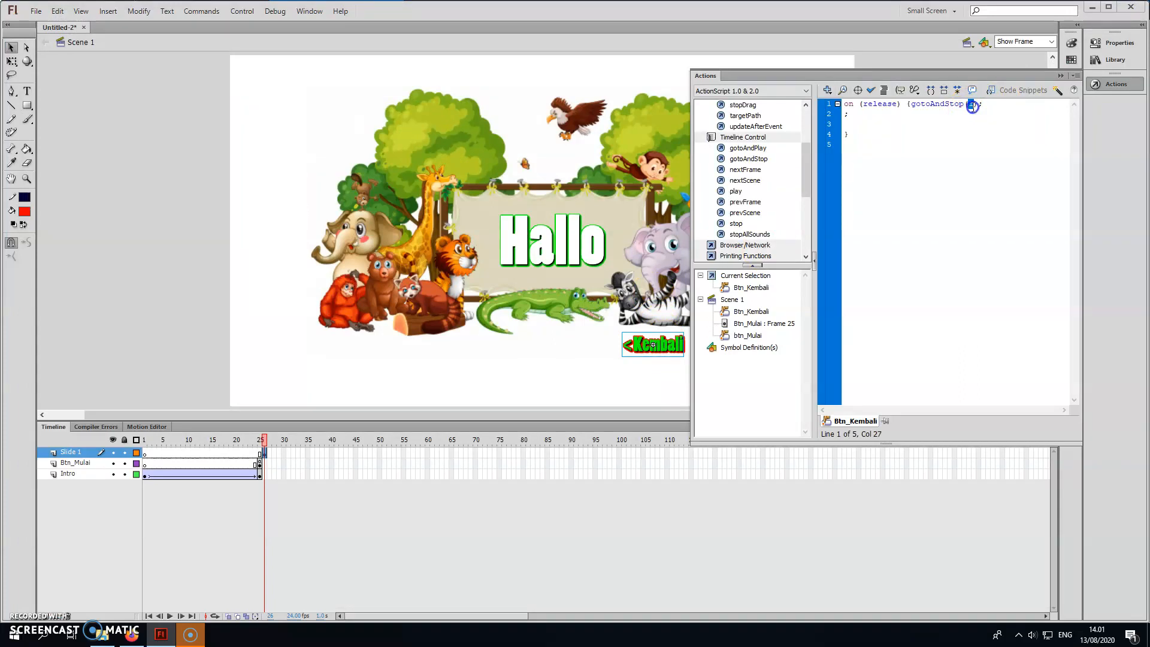
type("25")
left_click(945, 155)
Test the movie by switching repeatedly between the intro and Hallo slide with Mulai and Kembali, and close the preview.
key("ctrl+Return")
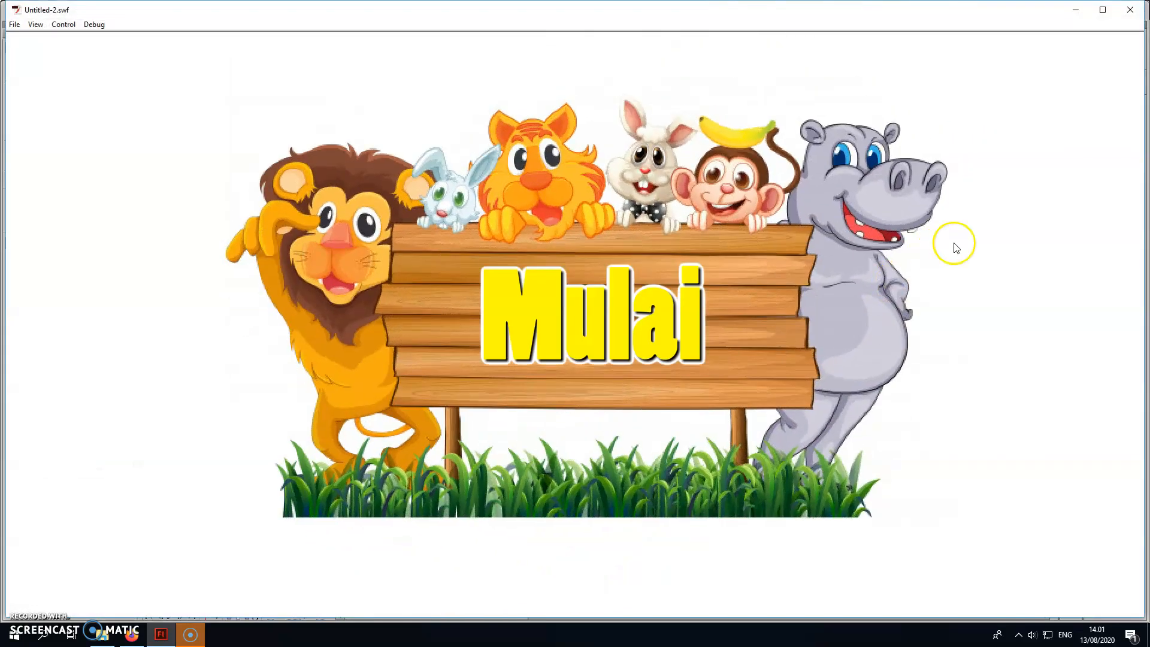
left_click(624, 314)
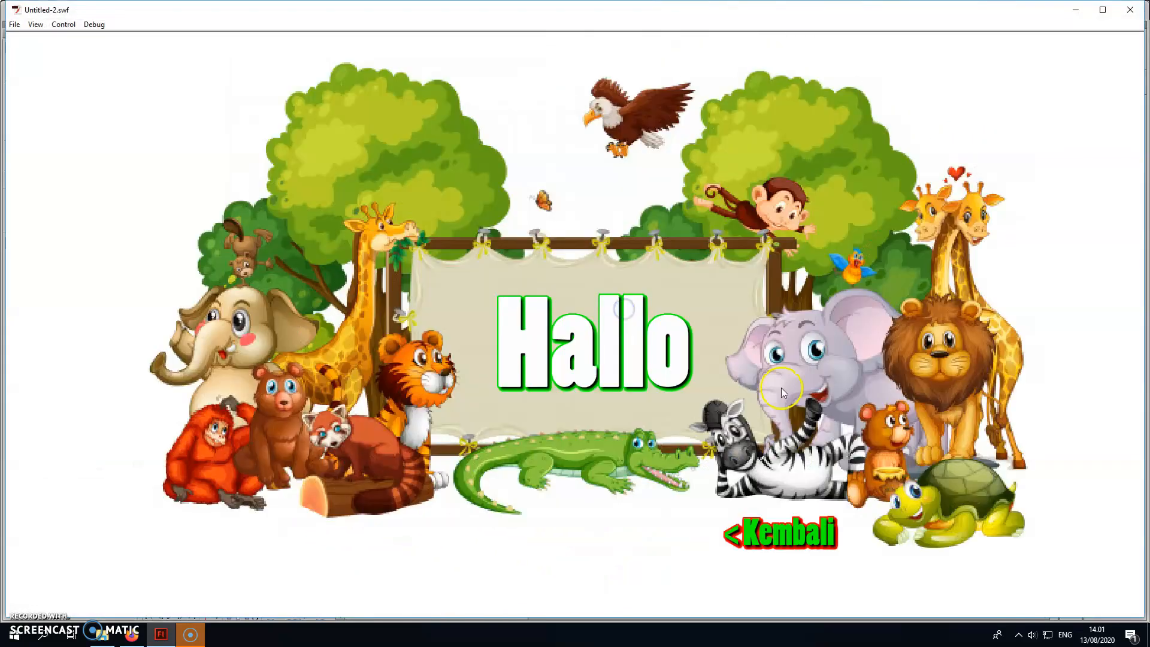
left_click(768, 538)
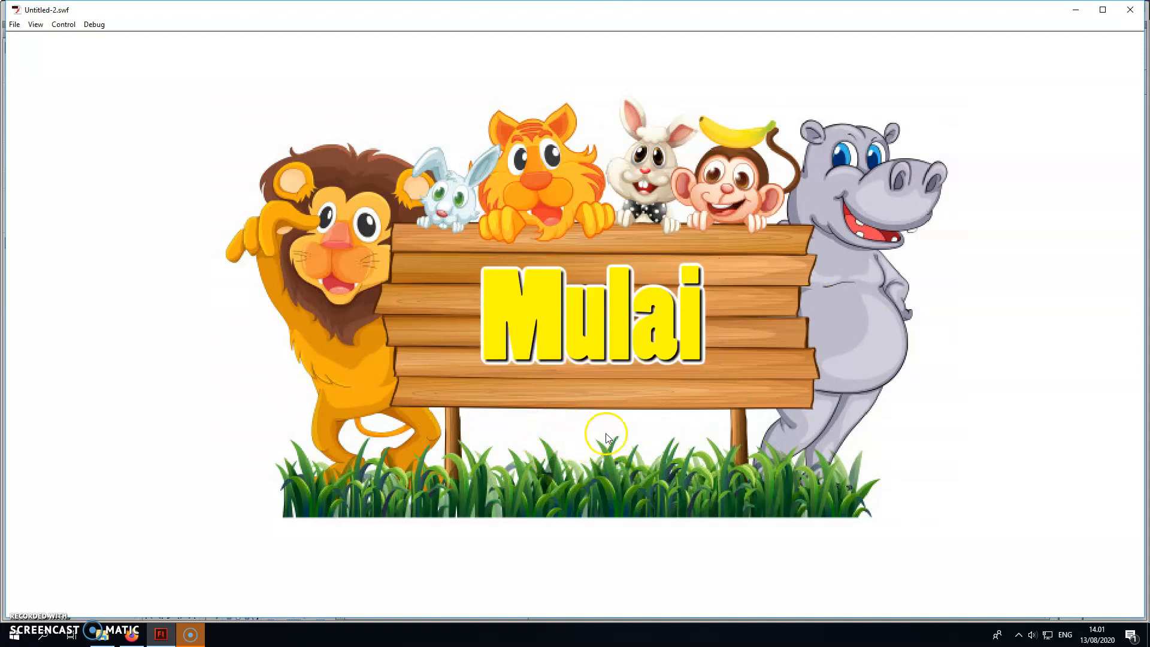
left_click(663, 338)
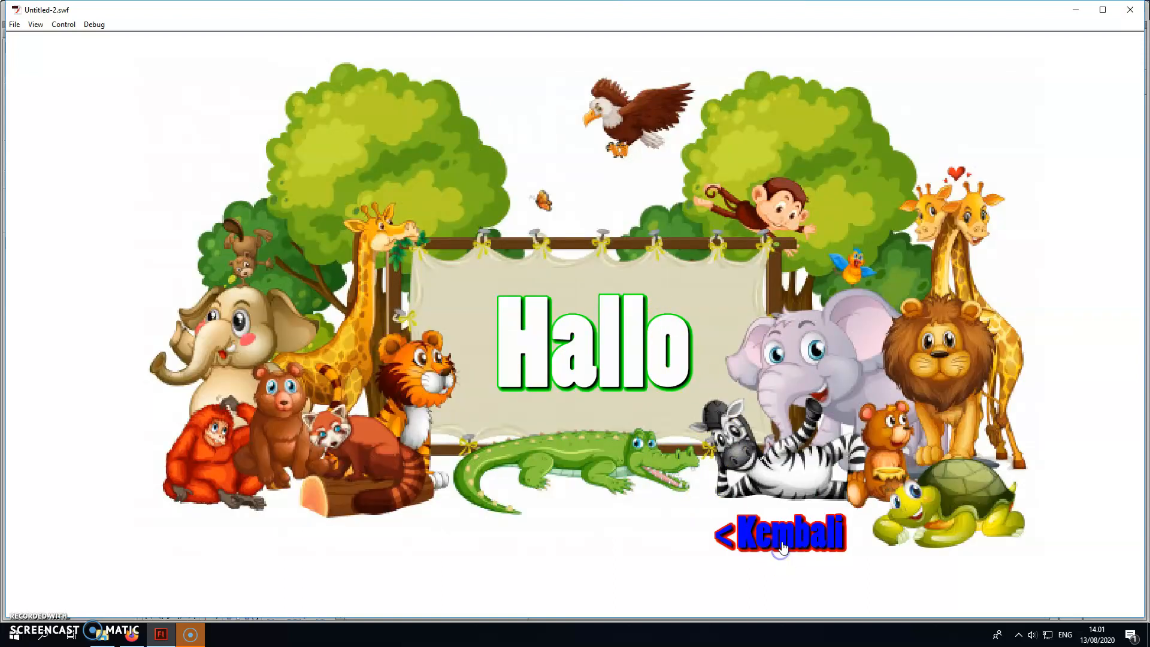
left_click(782, 547)
left_click(661, 344)
left_click(799, 544)
left_click(634, 346)
left_click(788, 530)
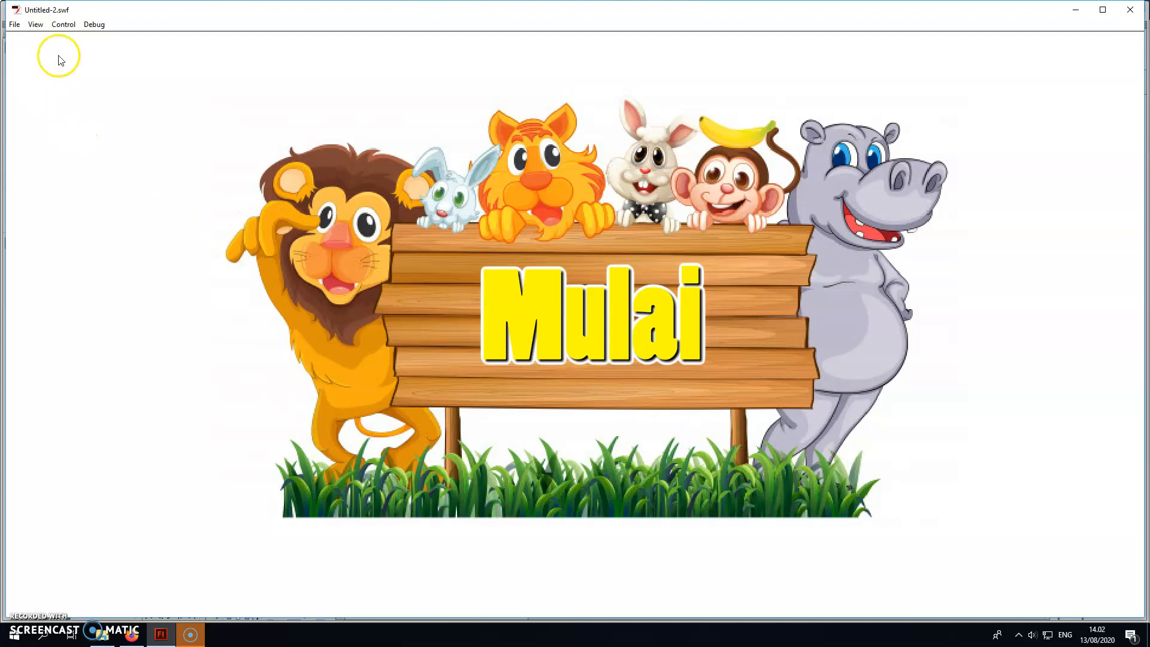
left_click(1137, 12)
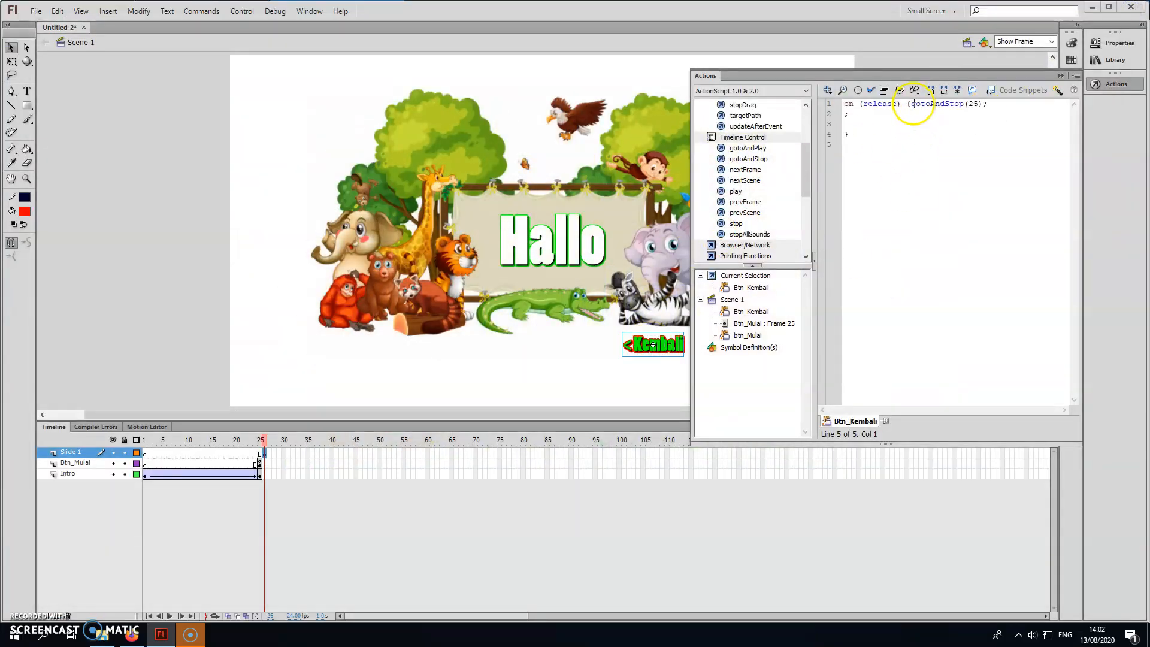
Replace the Kembali button's gotoAndStop action with gotoAndPlay(1), remove the stray semicolons and blank lines, and check the script's syntax.
left_click_drag(911, 105, 979, 104)
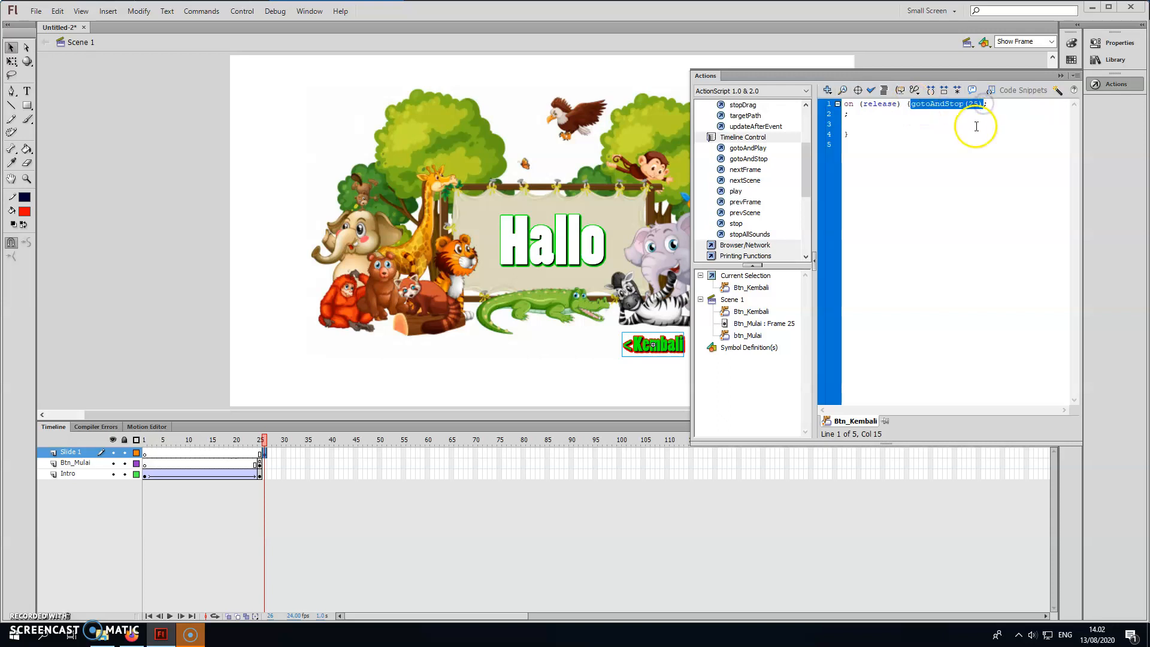
key("BackSpace")
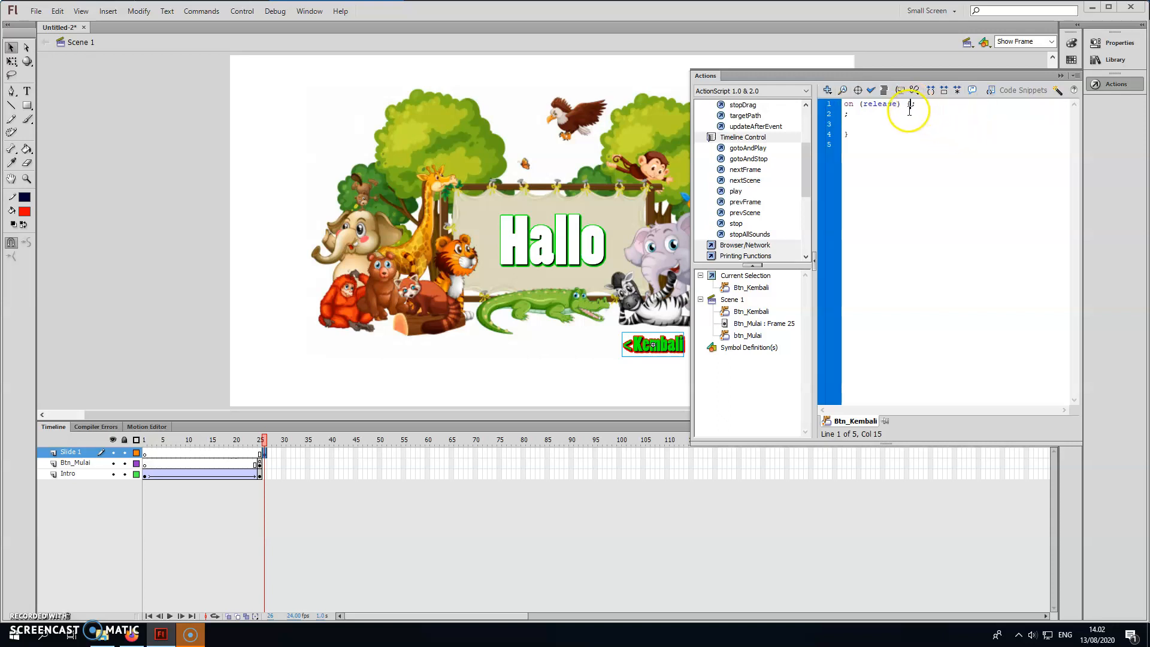
double_click(749, 148)
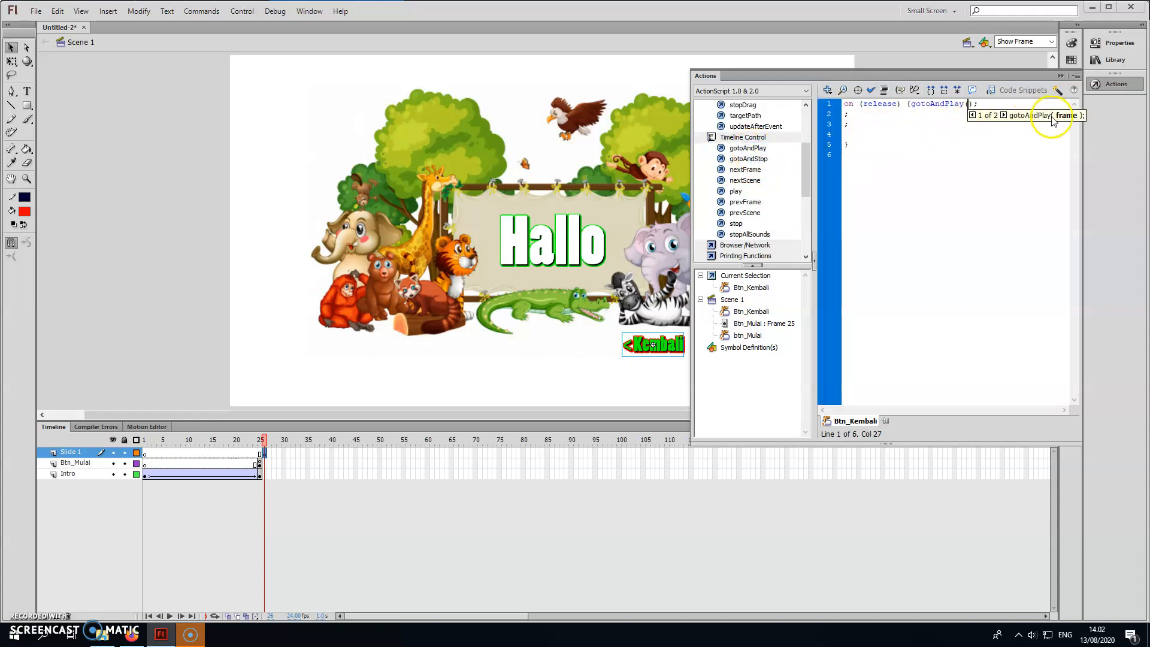
type("1")
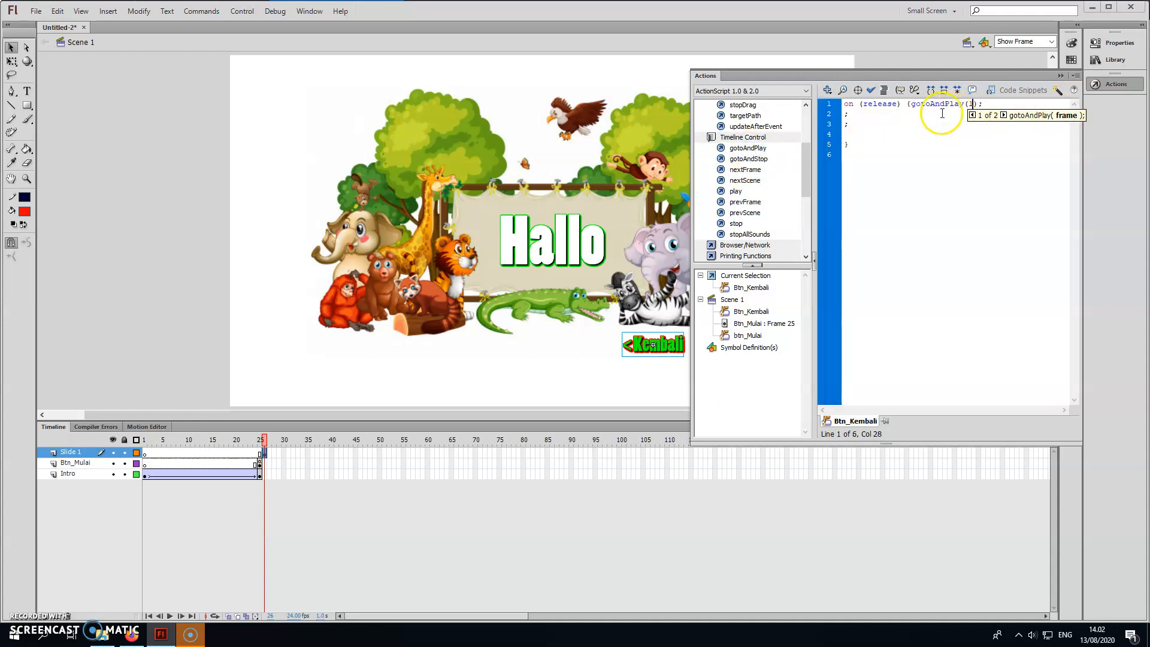
left_click(853, 124)
key("BackSpace")
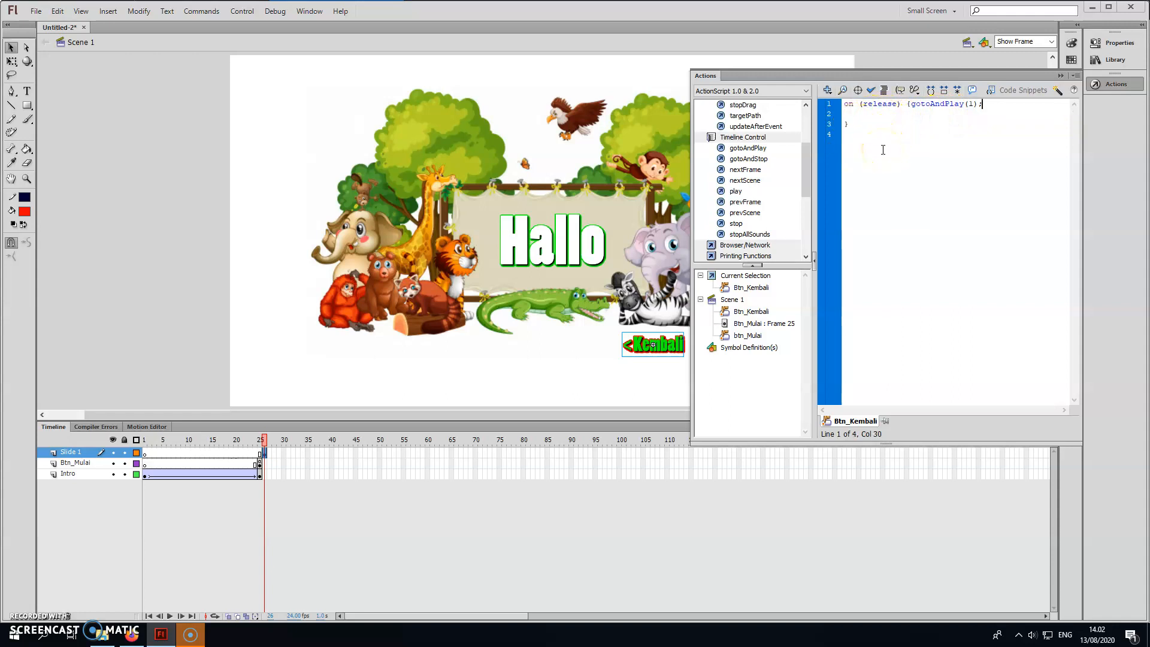
left_click(902, 150)
left_click(872, 91)
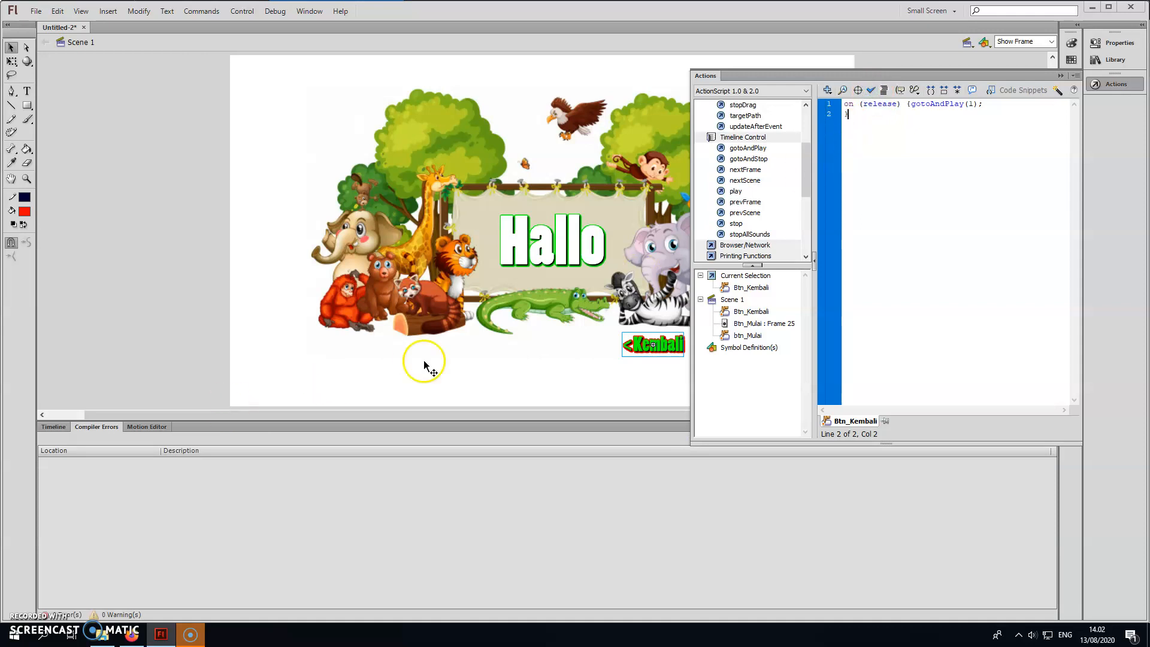
Test the Mulai and Kembali buttons in the movie preview, and return to the timeline with the script editor collapsed.
key("ctrl+Return")
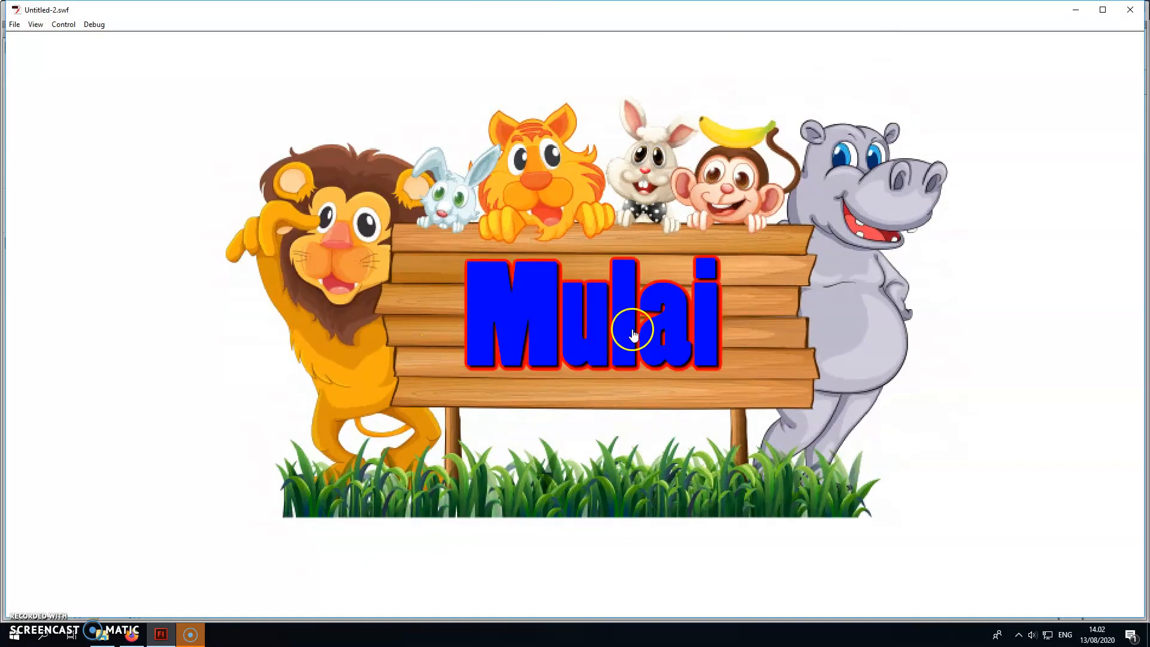
left_click(634, 330)
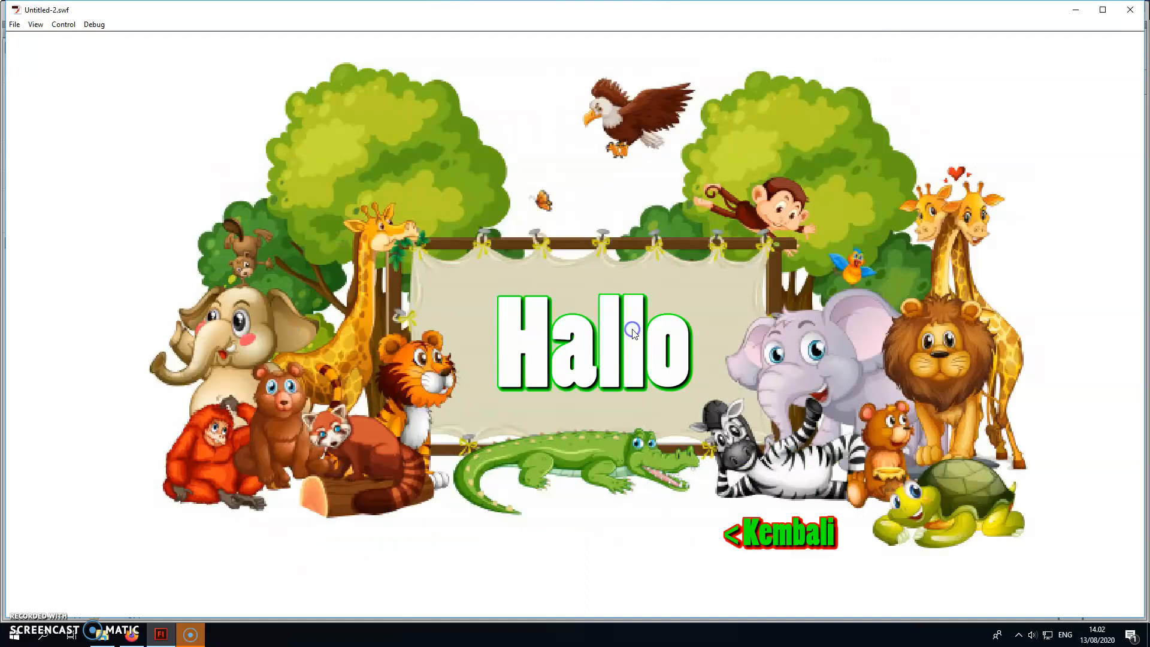
left_click(829, 545)
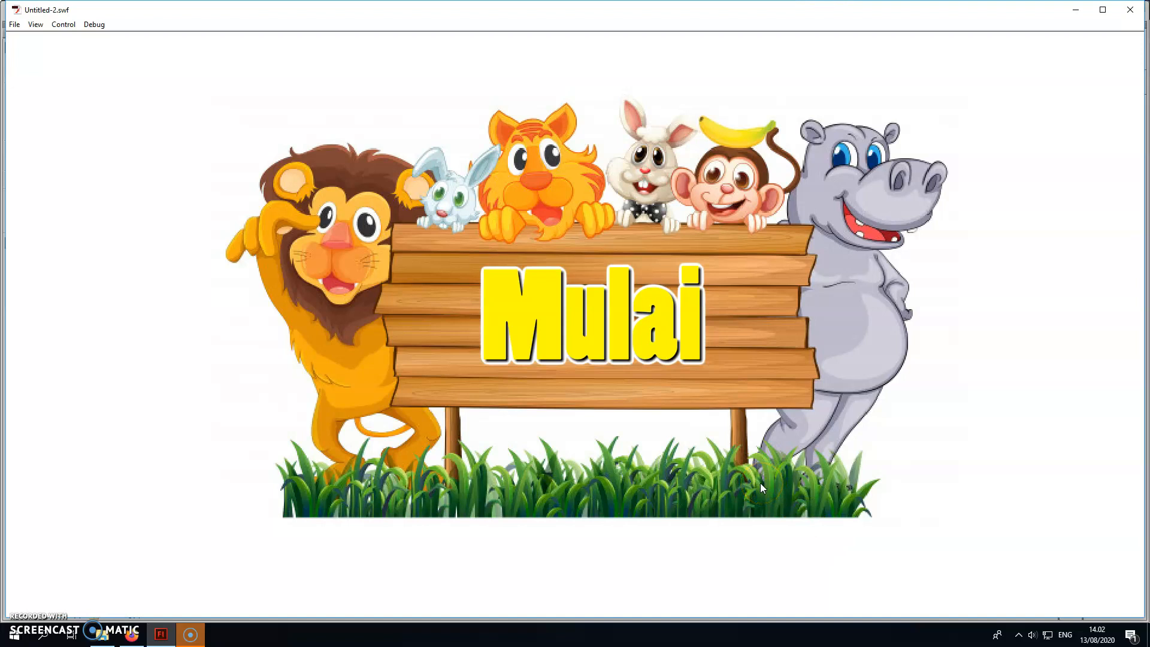
left_click(633, 343)
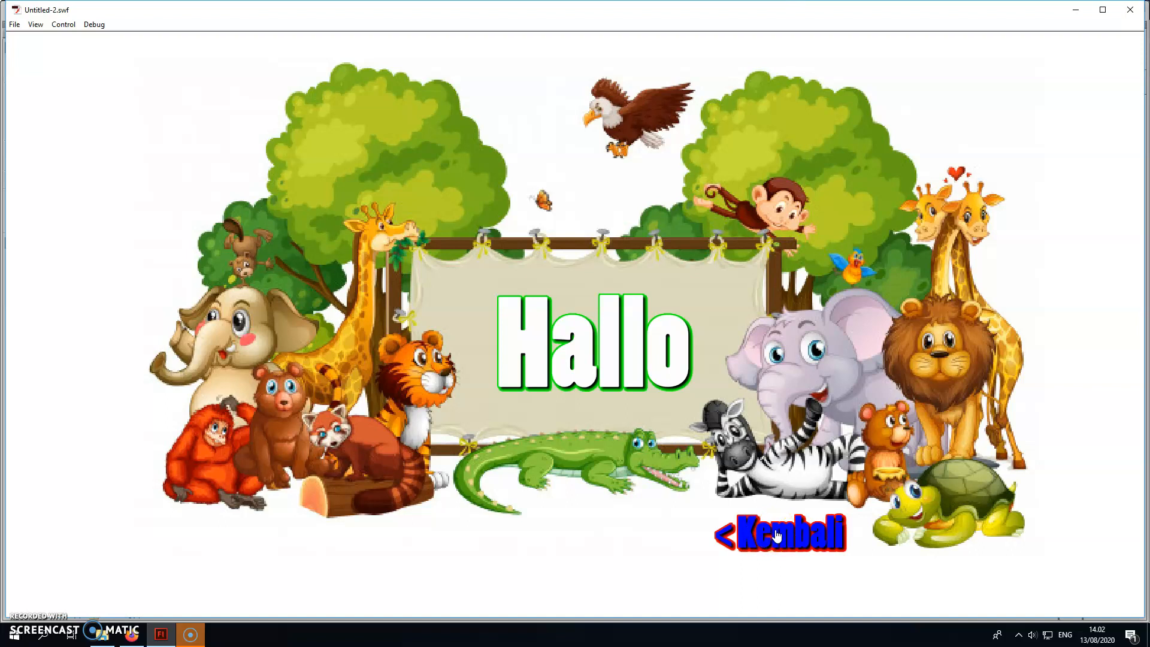
left_click(890, 524)
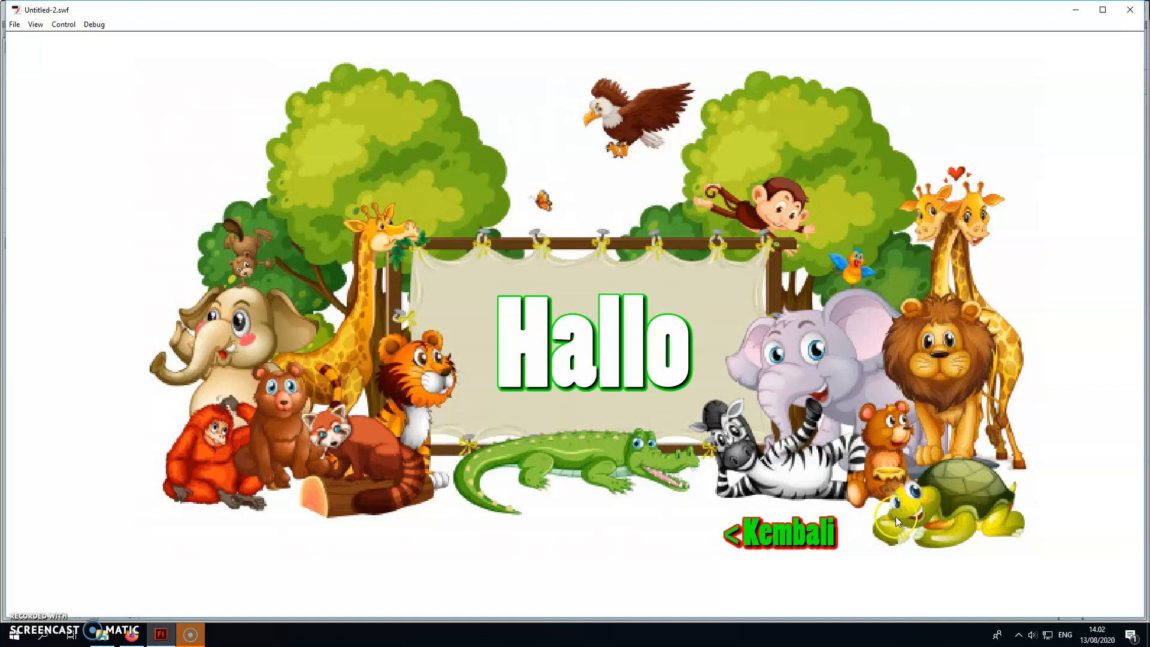
left_click(845, 290)
left_click(1130, 9)
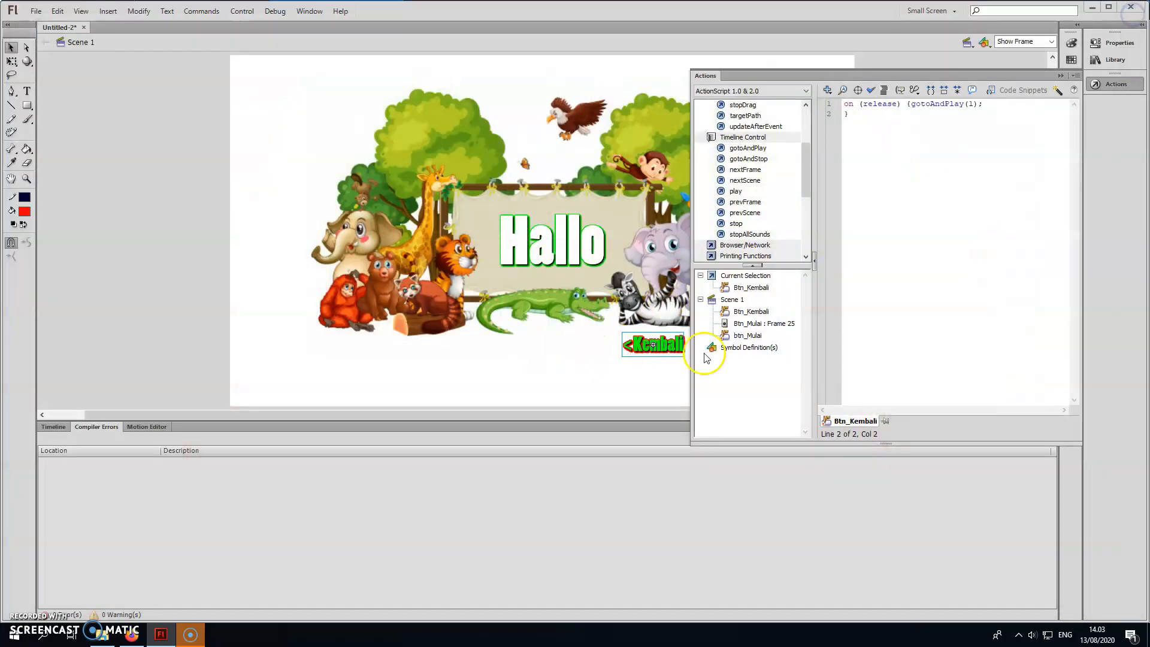
left_click(1063, 77)
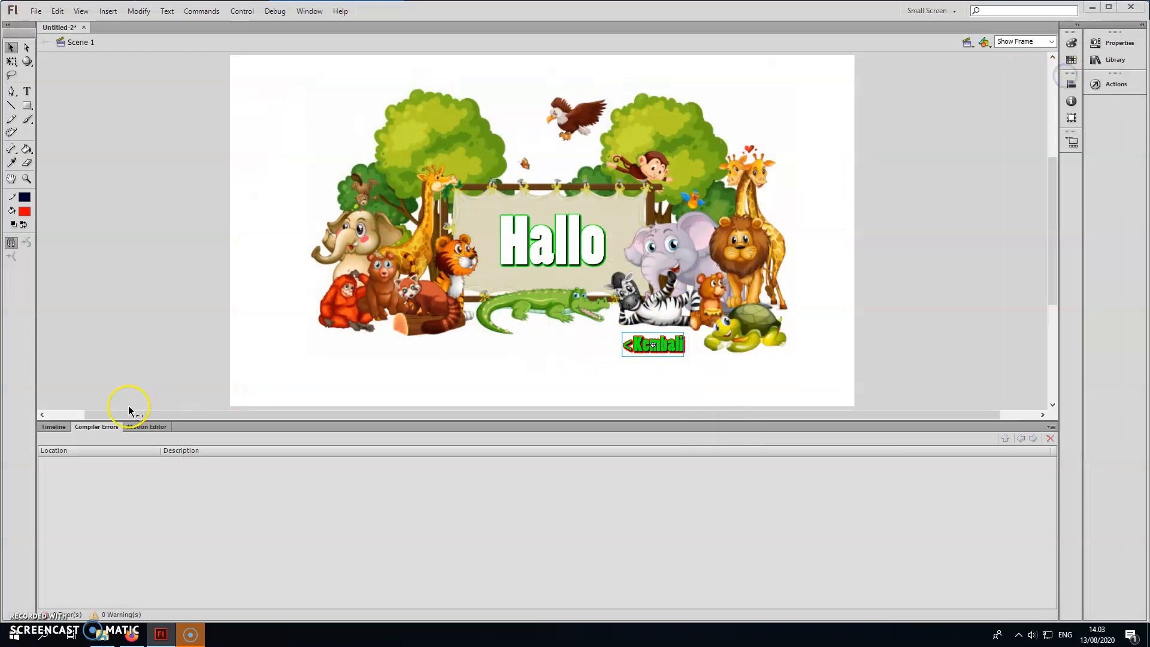
left_click(55, 426)
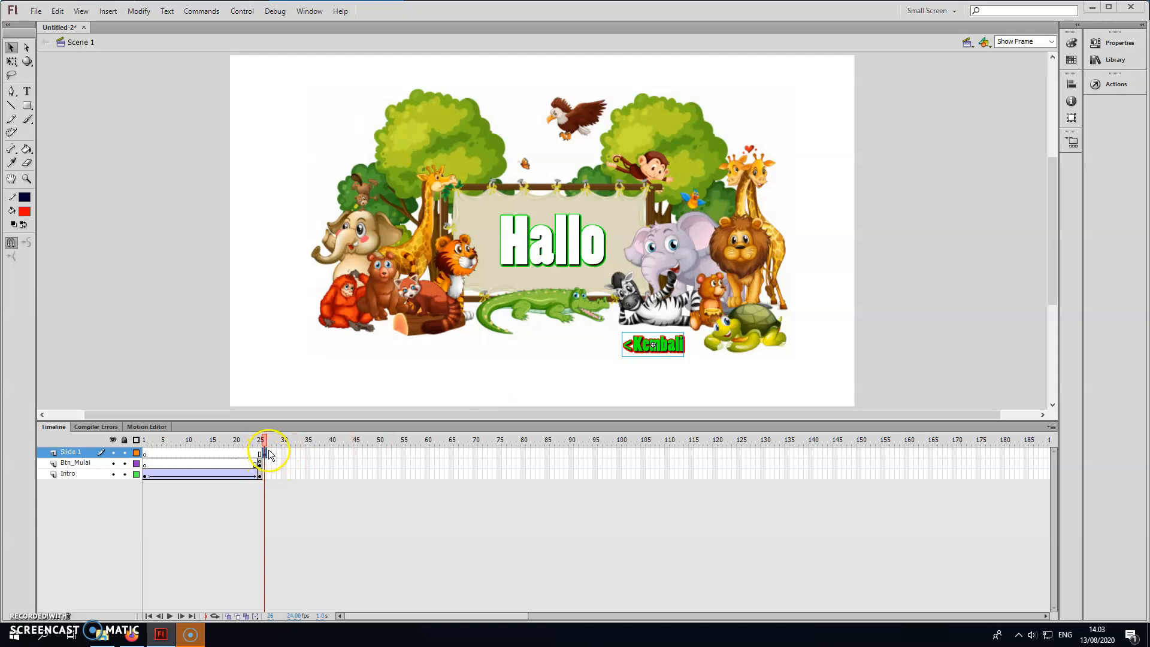
Move the Kembali button on the Hallo slide to the lower left, below the orangutan and the log.
left_click(640, 349)
left_click_drag(639, 349, 453, 350)
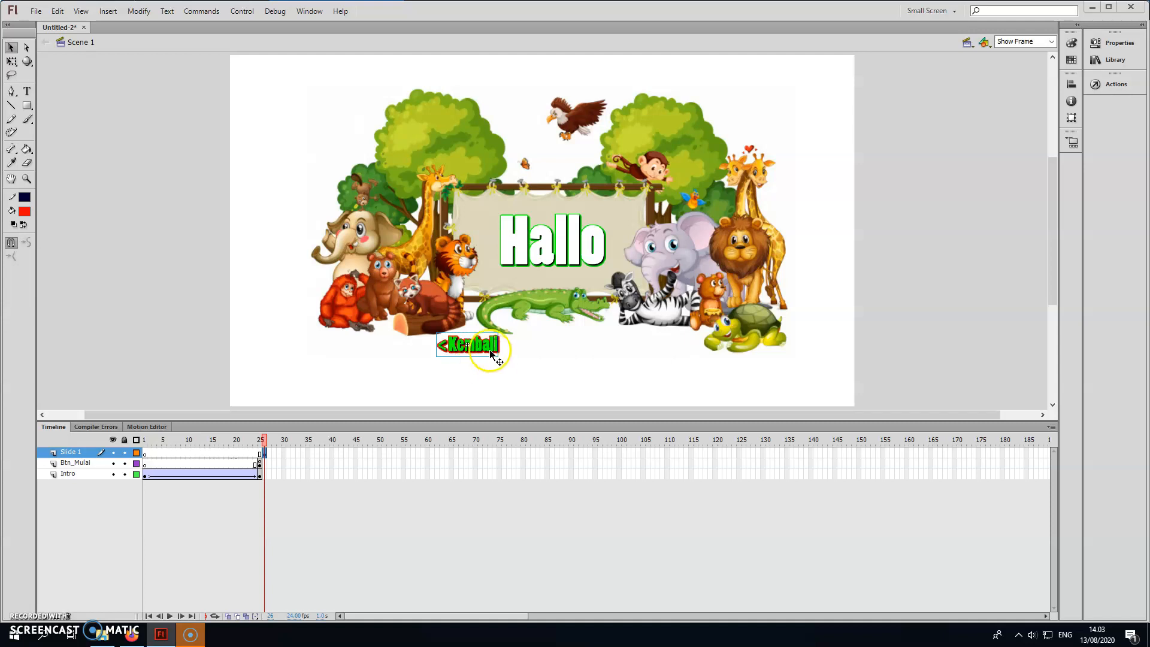
left_click_drag(486, 348, 400, 348)
left_click(398, 371)
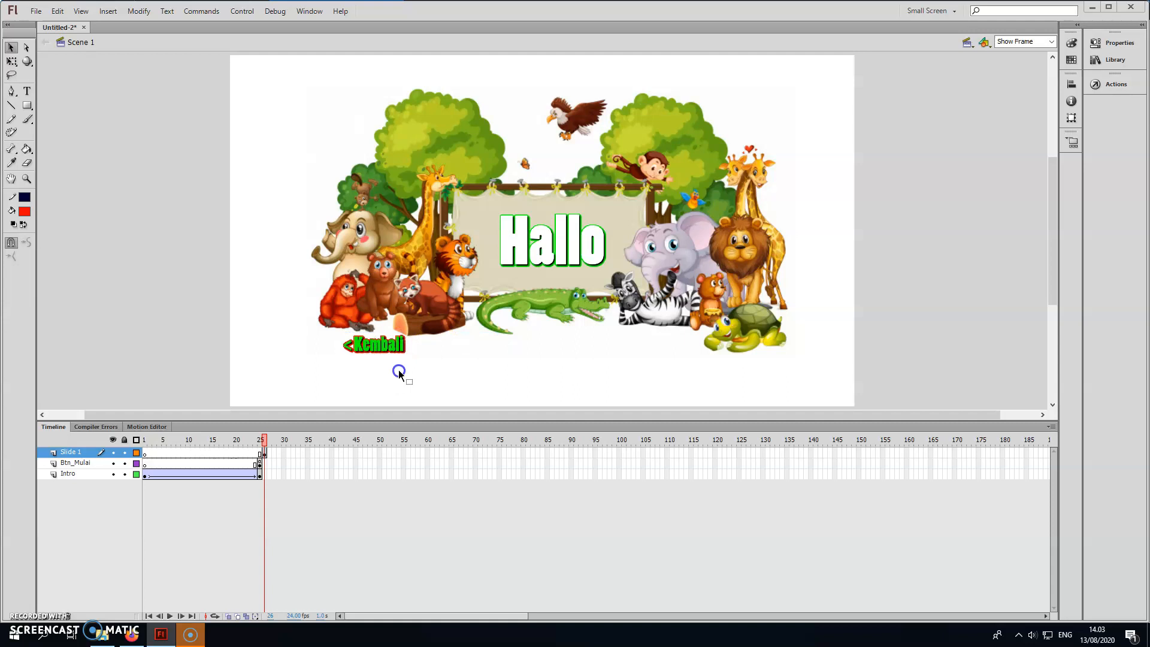
Add an fscommand action with the command "fullscreen" to the script of frame 1 on the Slide 1 layer.
left_click(144, 440)
left_click(484, 284)
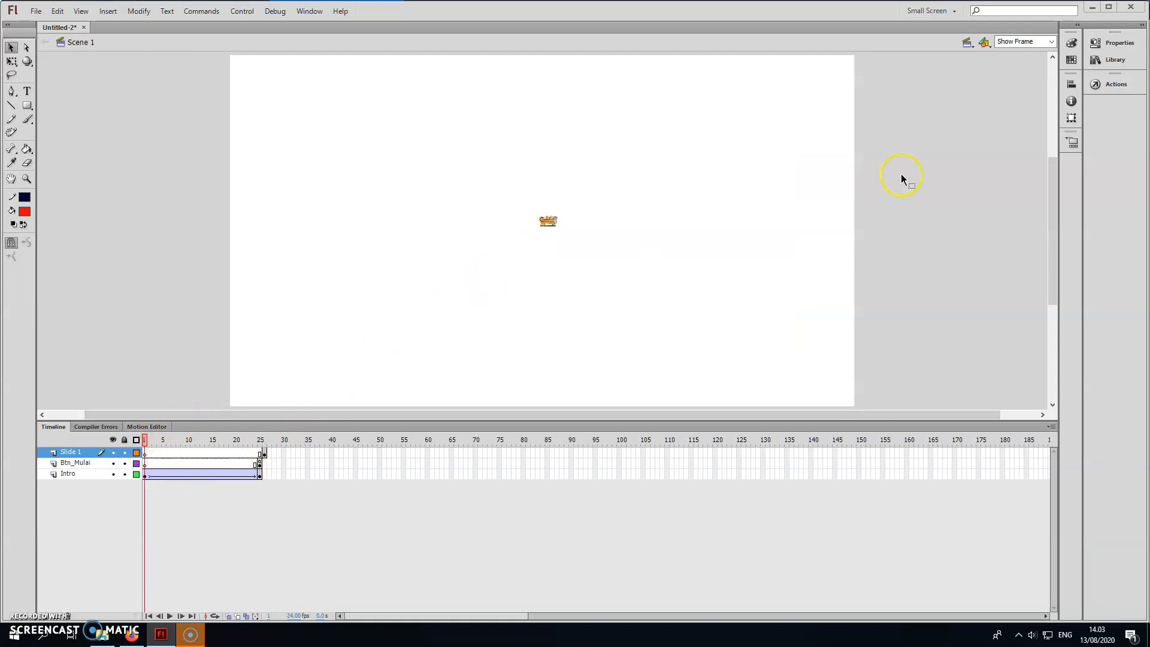
left_click(1111, 86)
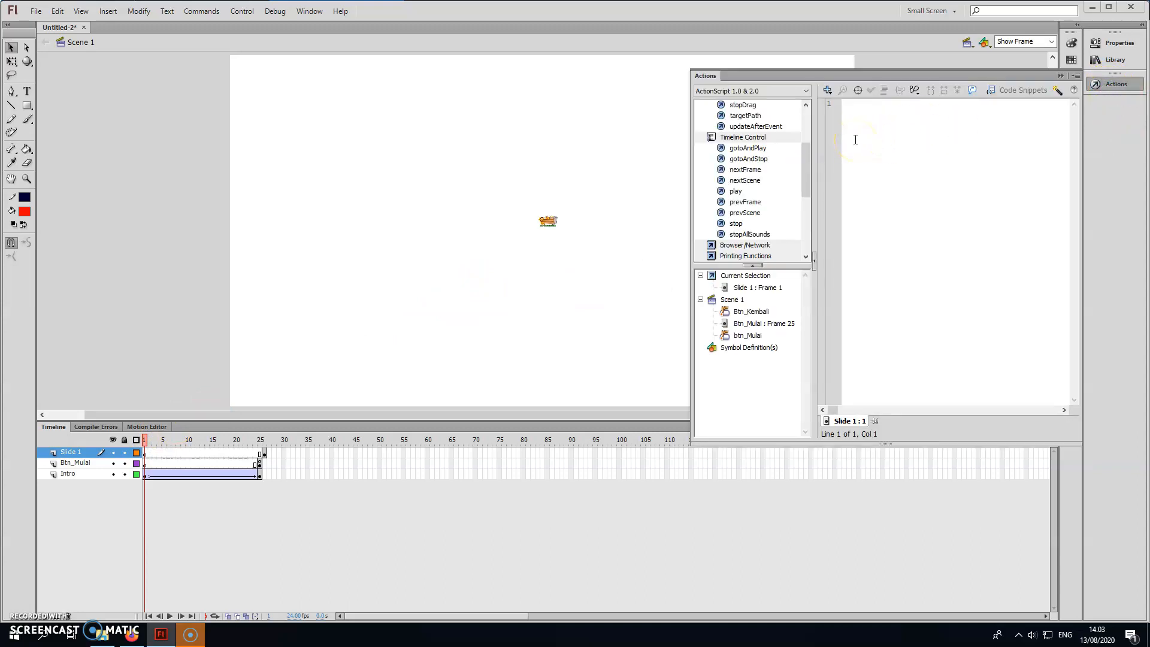
mouse_move(805, 171)
left_mouse_down()
mouse_move(804, 202)
mouse_move(803, 167)
left_mouse_up()
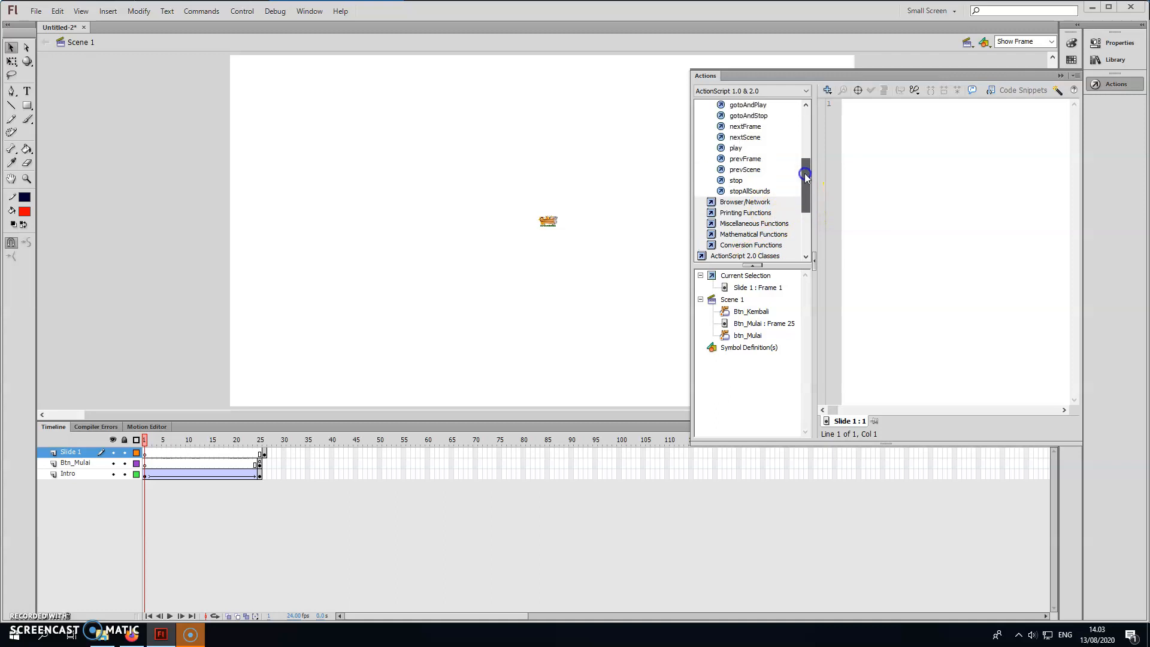
left_click(753, 203)
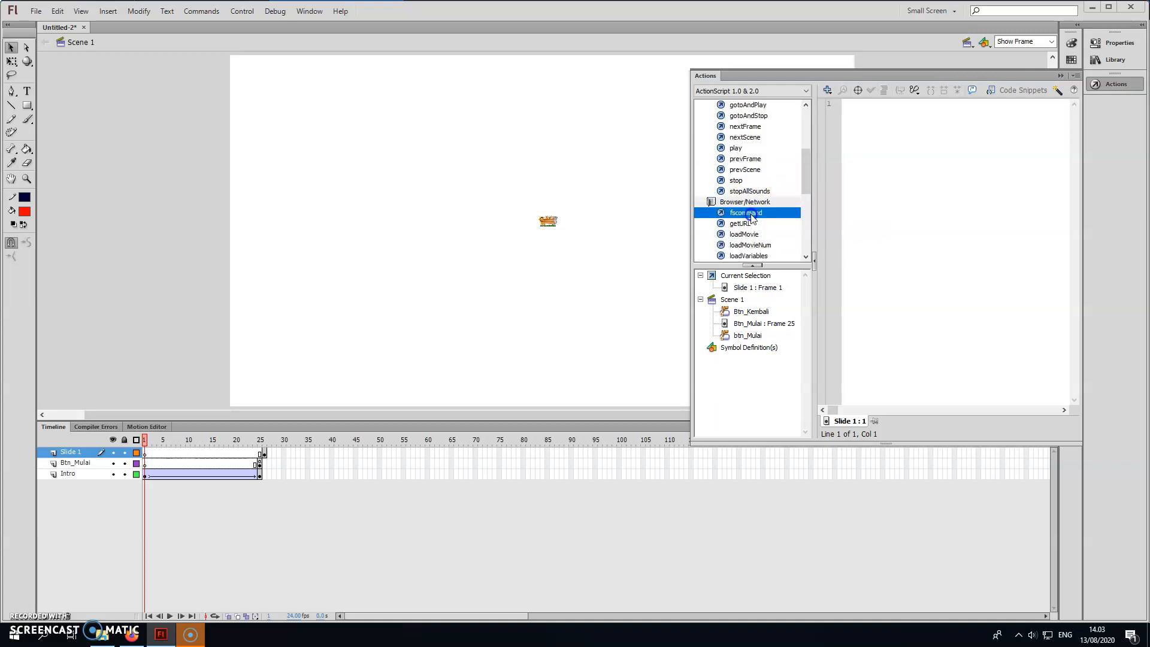
double_click(746, 212)
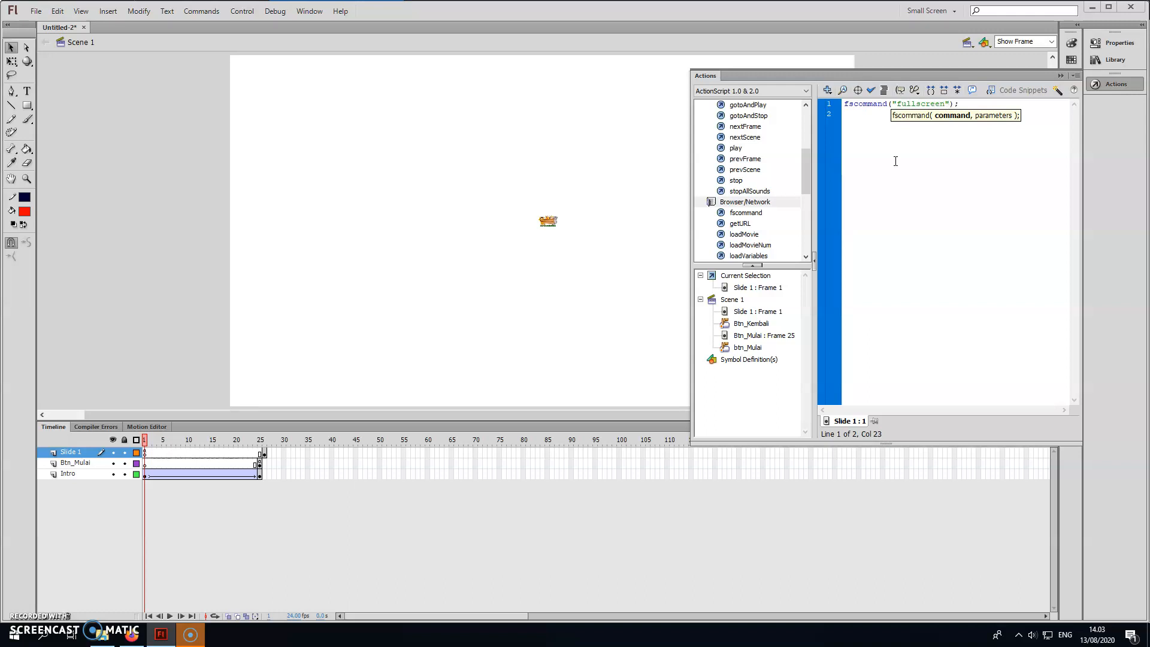
Set the fscommand's parameter to true, check the script's syntax, and collapse the script editor.
type(",true")
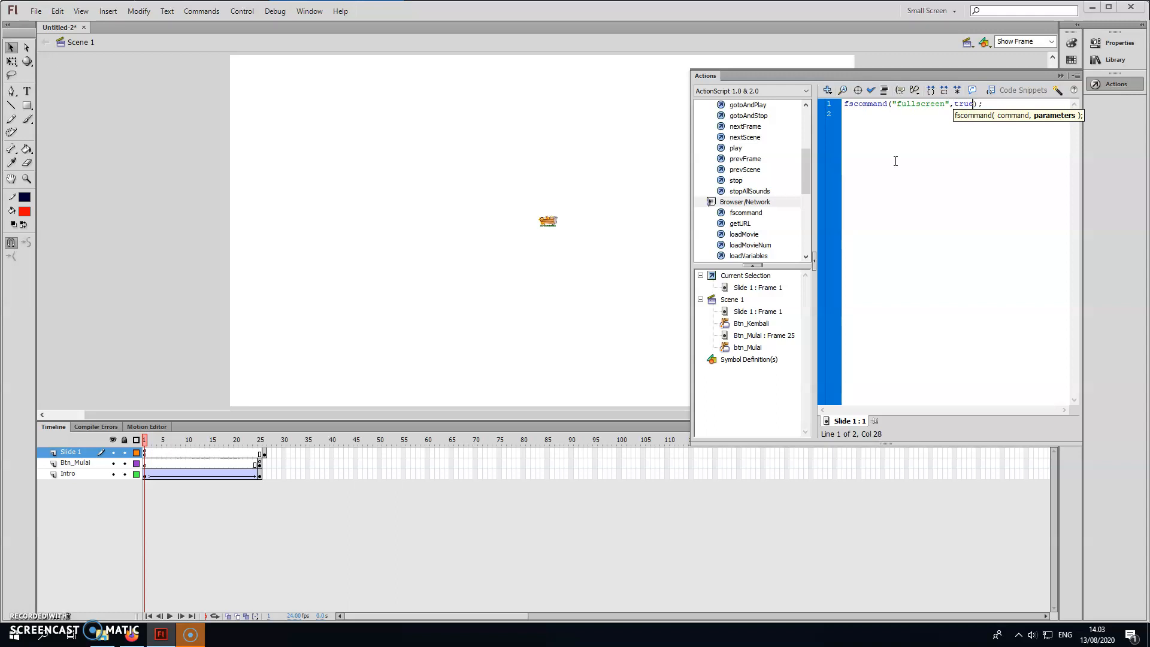
left_click(997, 142)
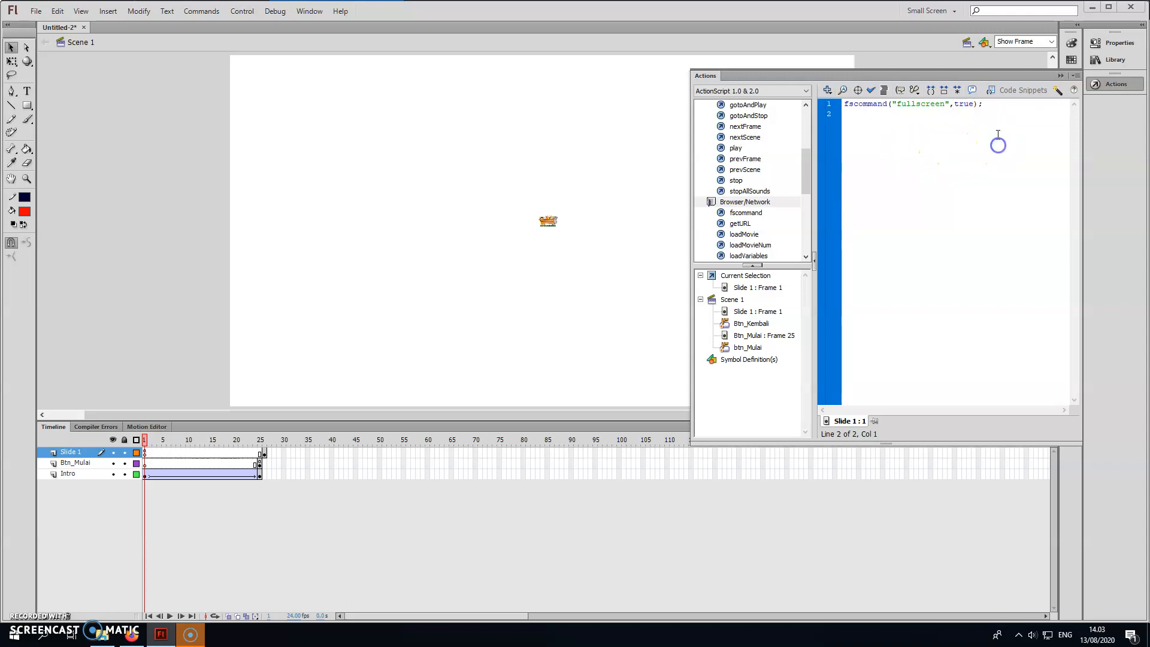
left_click(988, 104)
left_click(893, 104)
left_click(872, 90)
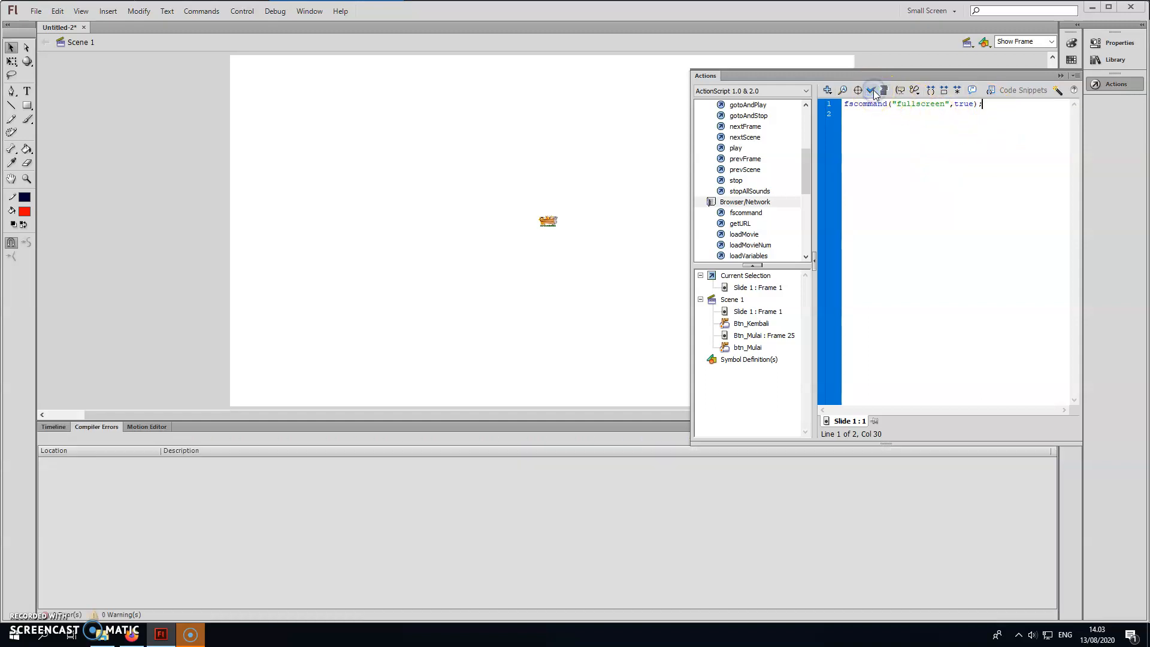
left_click(1055, 78)
Preview the movie, close the preview, and look through the ARI folder for the exported file.
key("ctrl+Return")
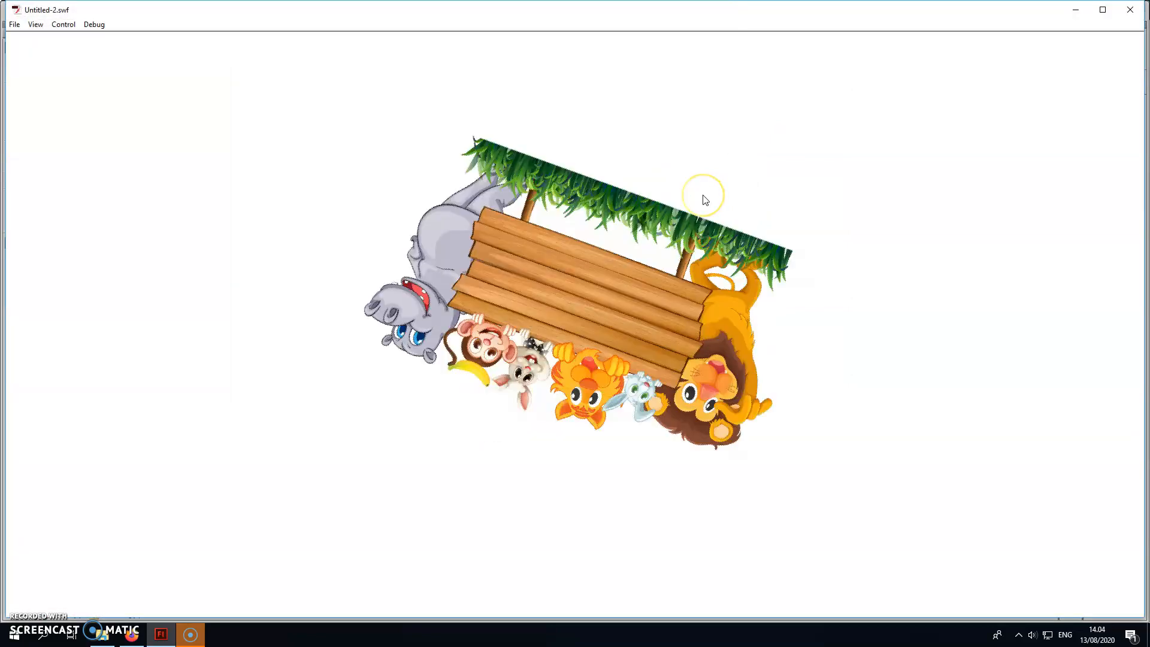
left_click(1131, 10)
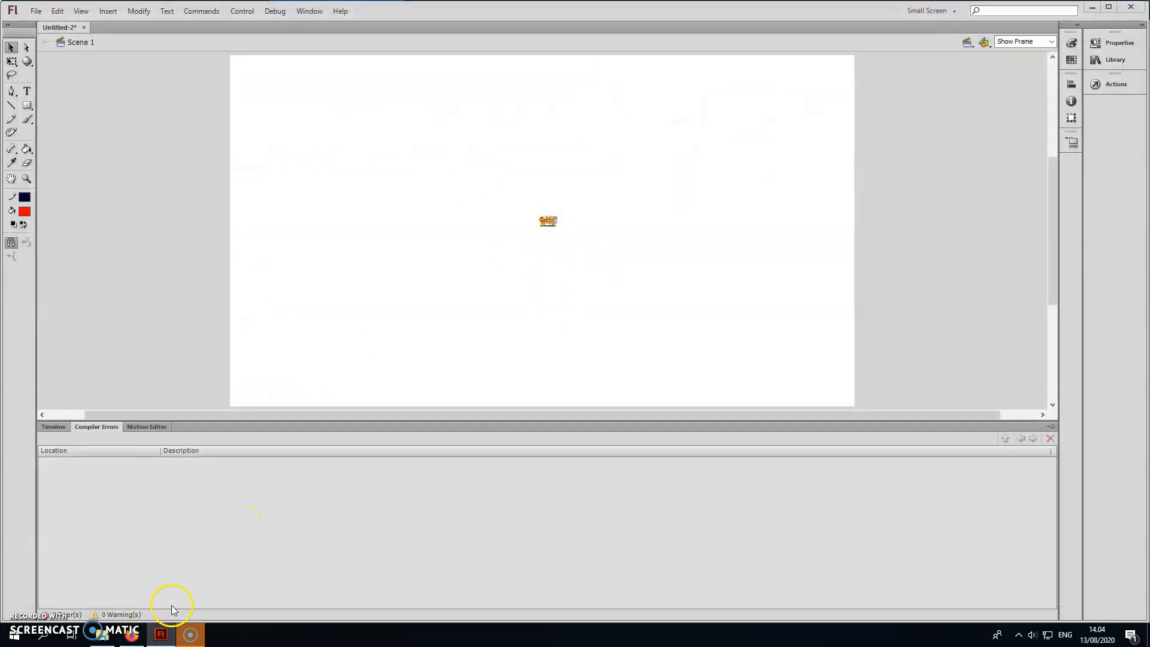
left_click(102, 634)
left_click(214, 431)
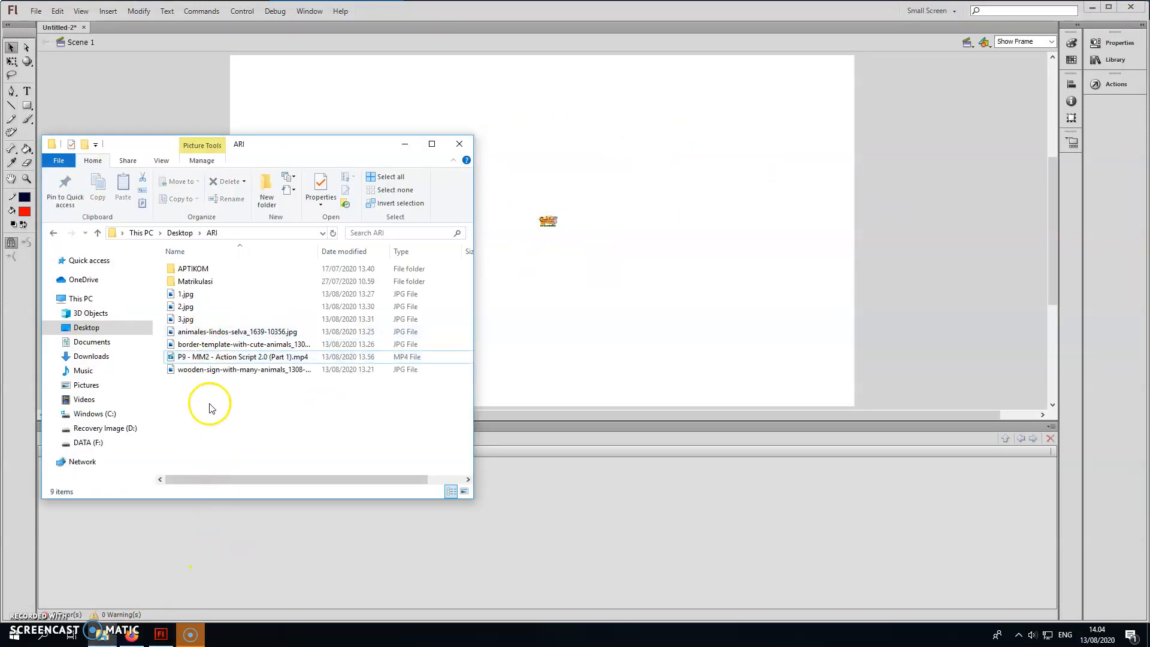
left_click(405, 144)
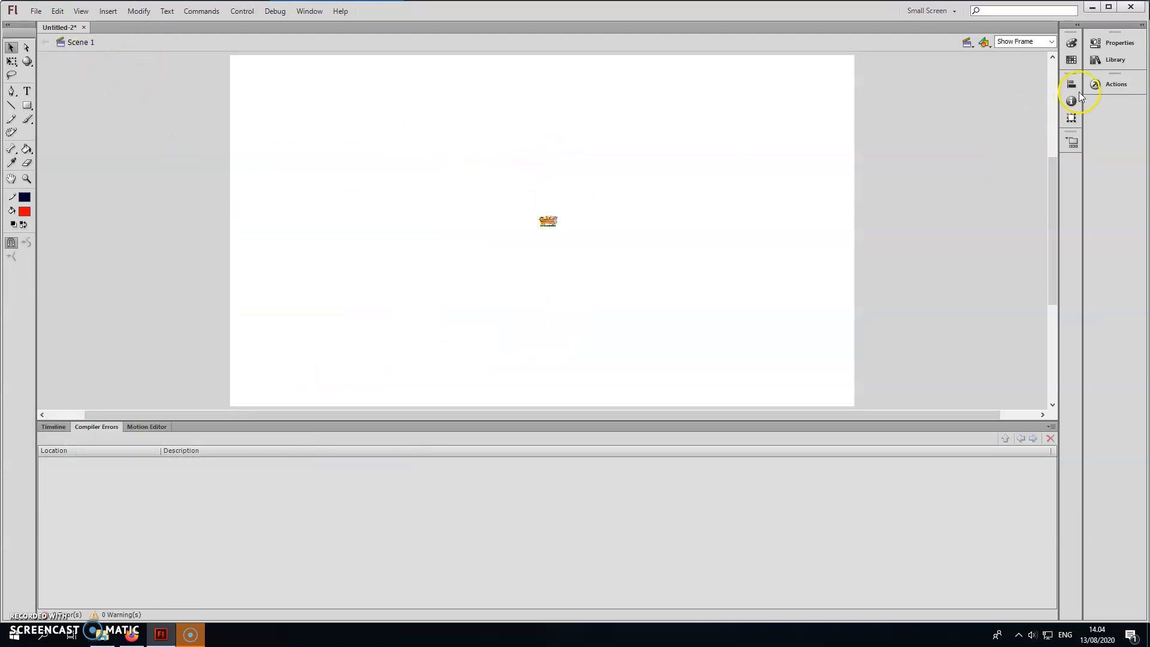
Cut the fscommand line from the script of frame 1 on the Slide 1 layer and collapse the script editor.
left_click(53, 426)
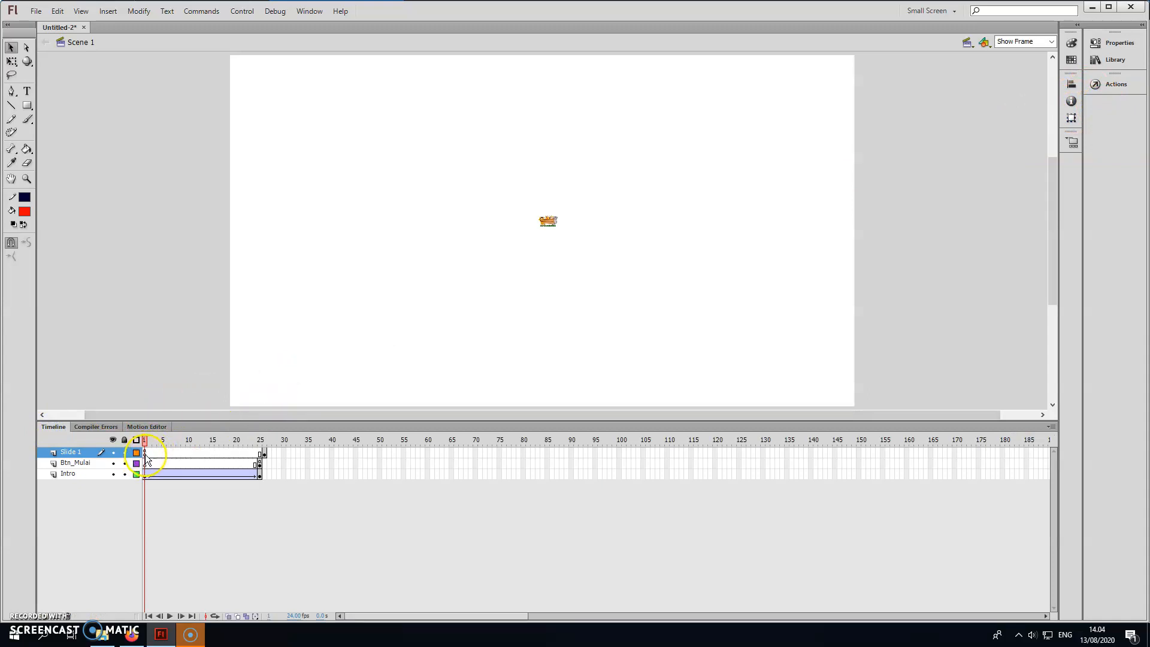
left_click(1112, 83)
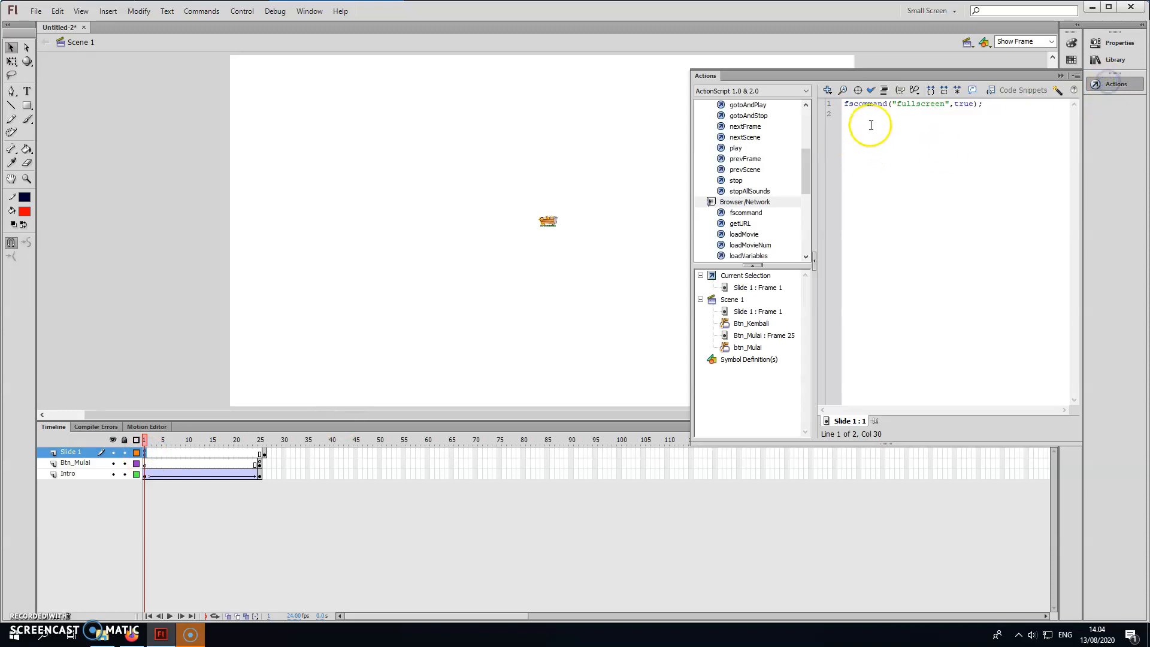
key("ctrl+a")
key("Delete")
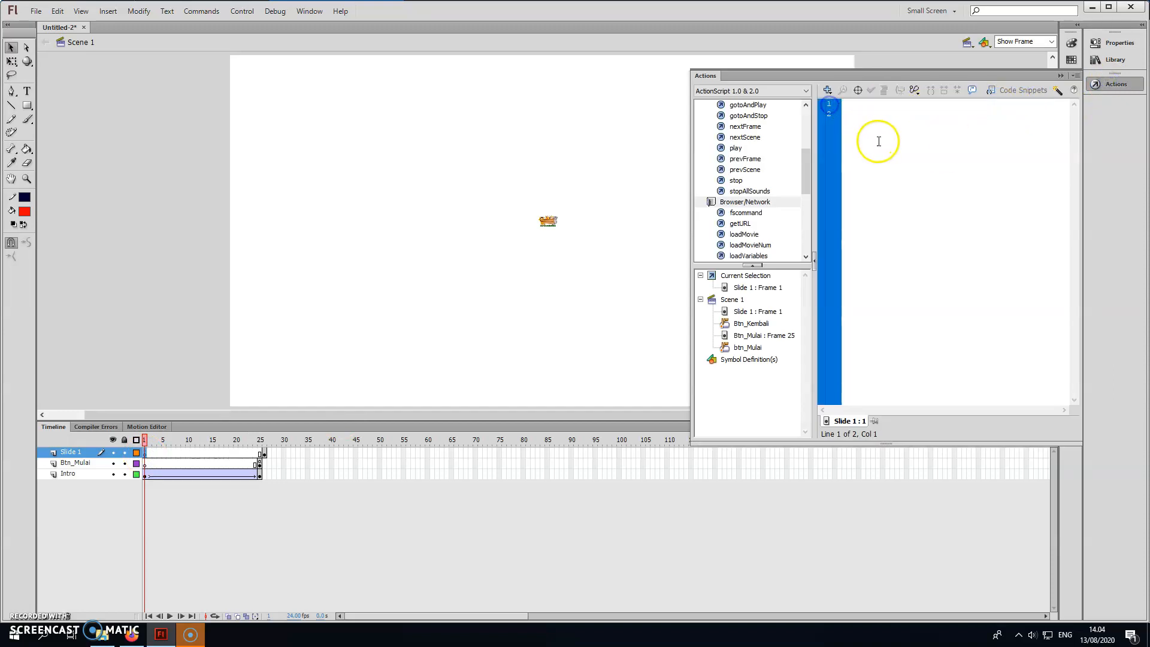
left_click(1059, 76)
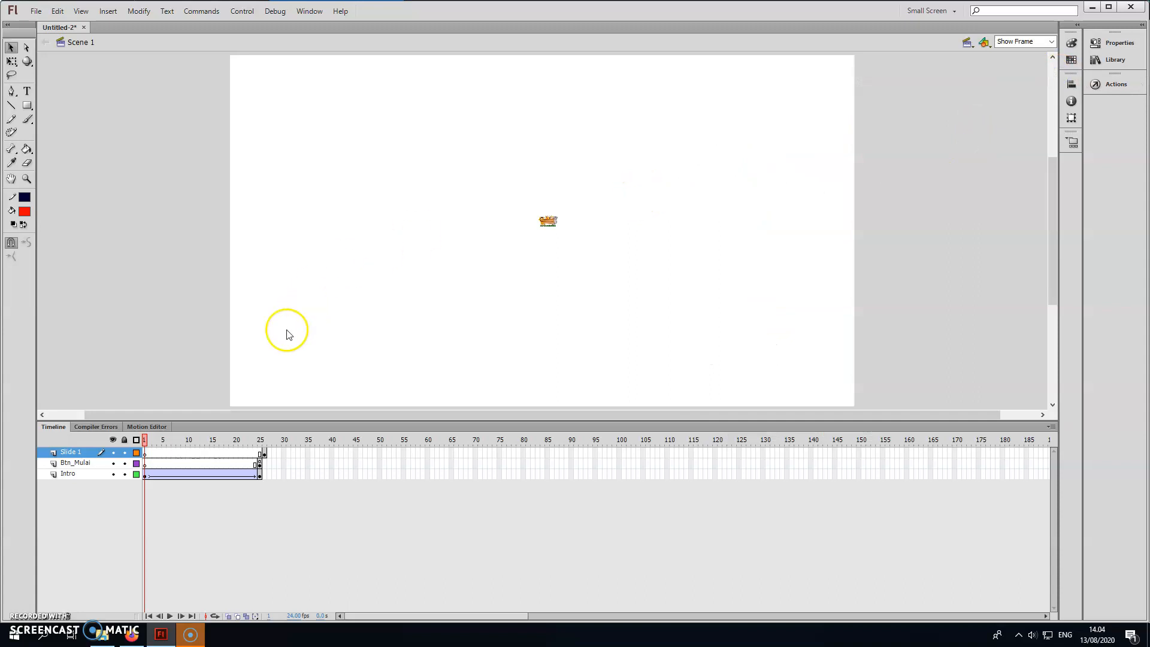
Save the document as "MM2 - P9" in the ARI folder on the Desktop.
key("ctrl+s")
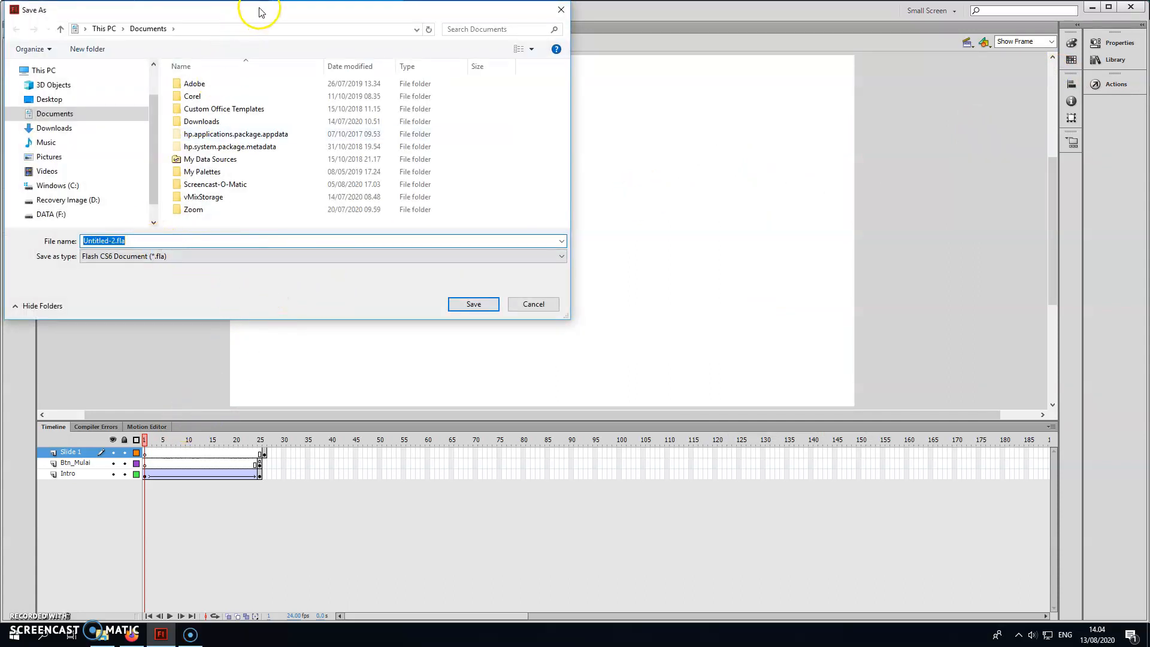
left_click_drag(257, 6, 442, 69)
left_click(239, 163)
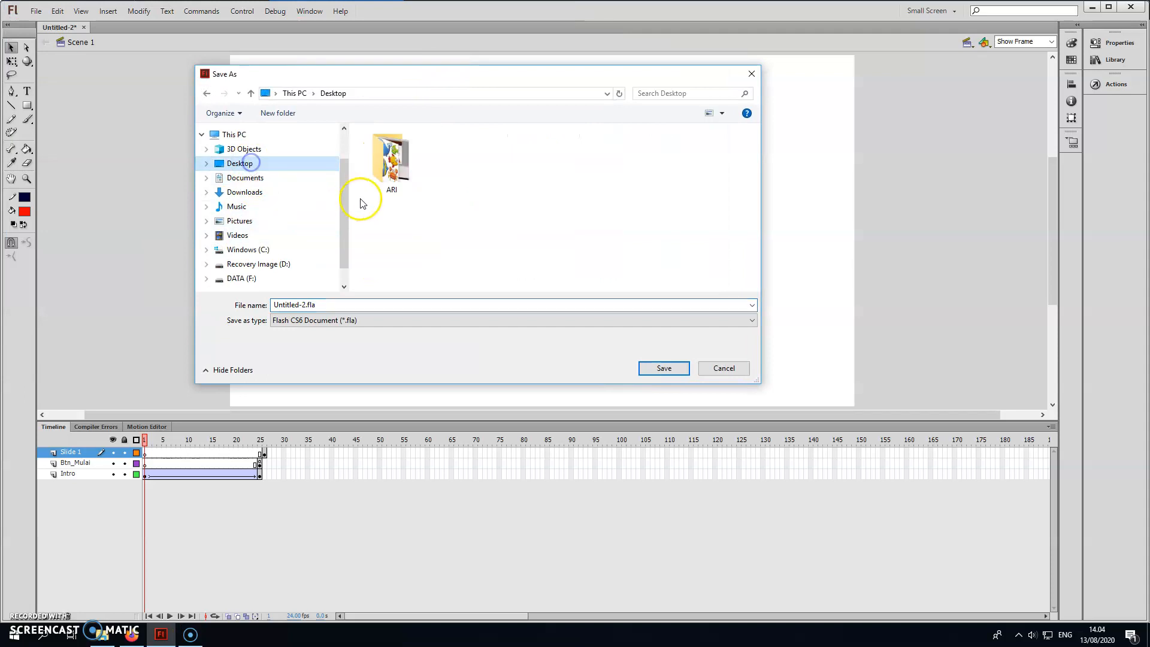
double_click(387, 154)
left_click(359, 304)
type("MM2 - P9")
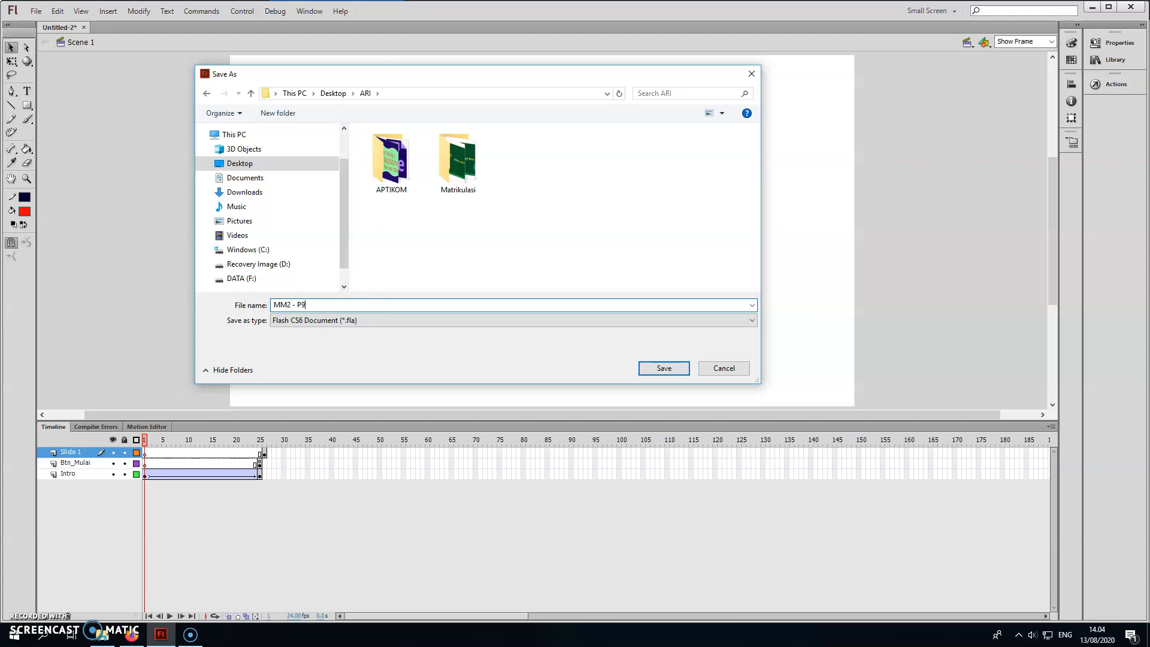
key("Return")
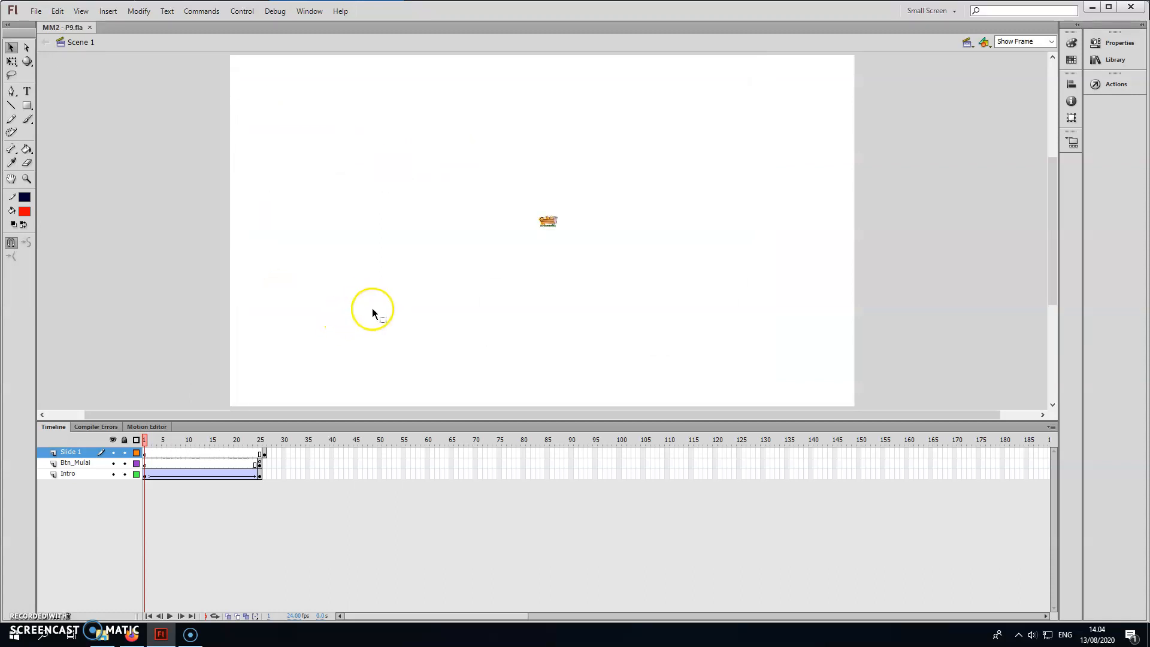
Test the movie to export its SWF, and open MM2 - P9.swf from the ARI folder in a maximized Flash Player window.
key("ctrl+Return")
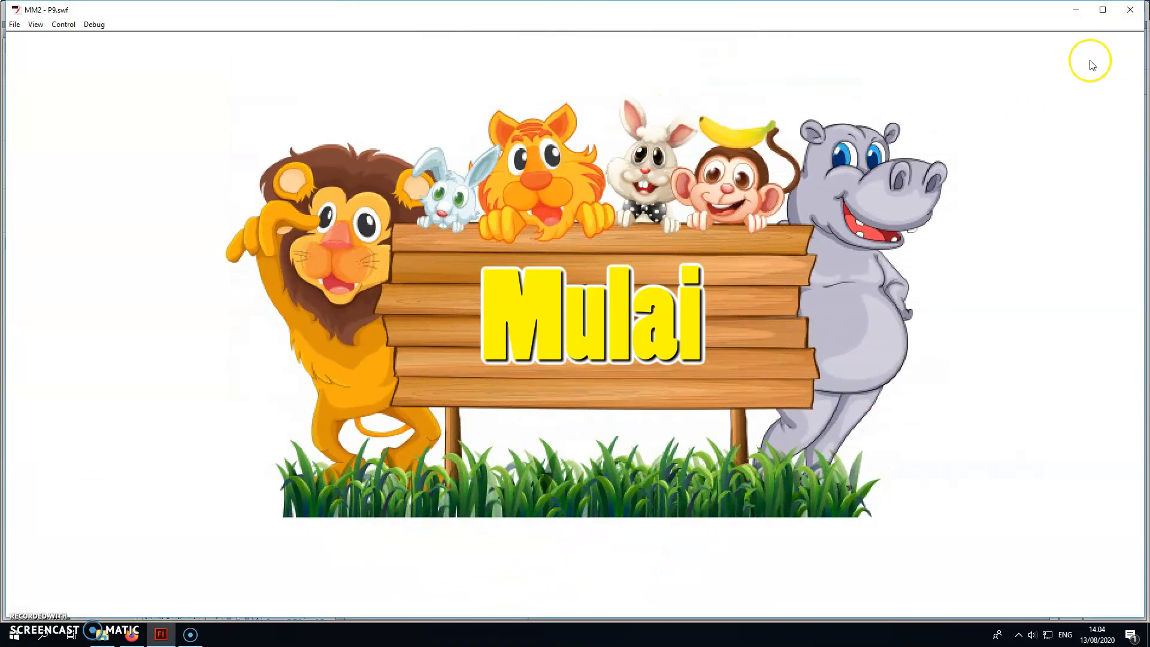
left_click(1130, 10)
left_click(102, 634)
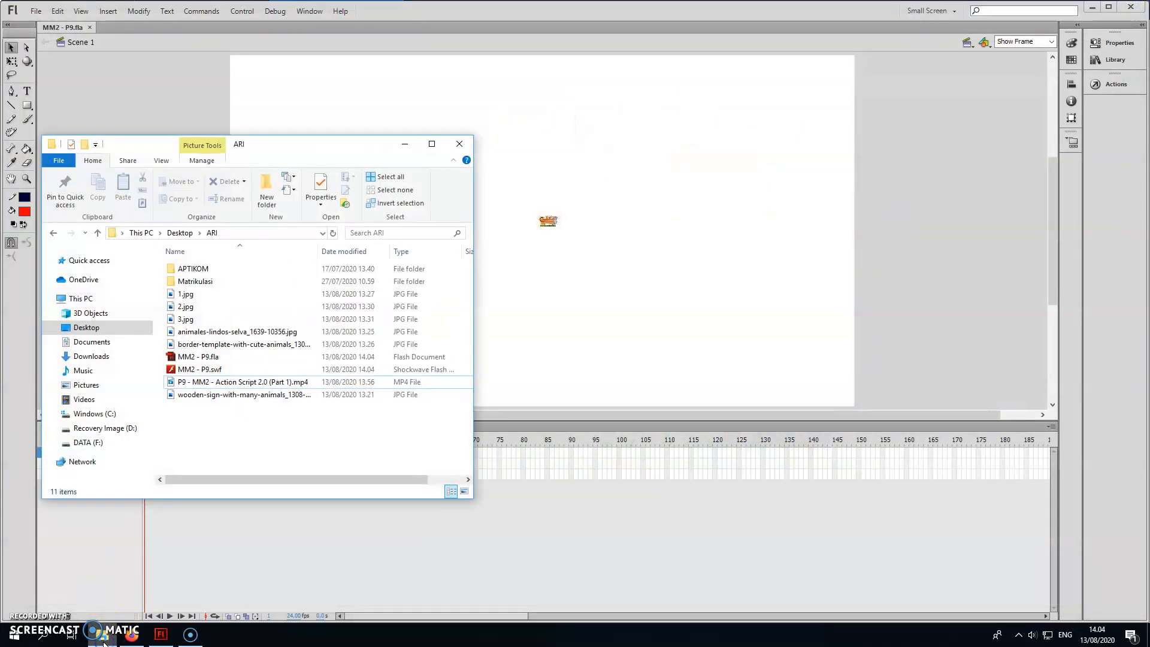
double_click(200, 370)
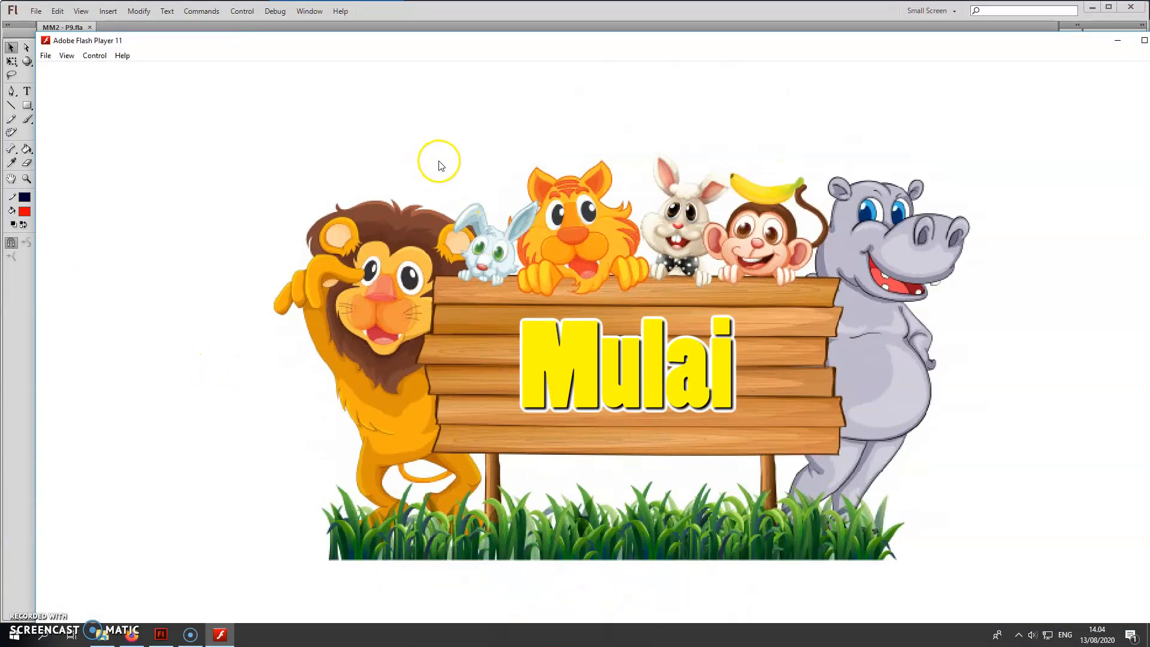
left_click_drag(1080, 44, 1024, 31)
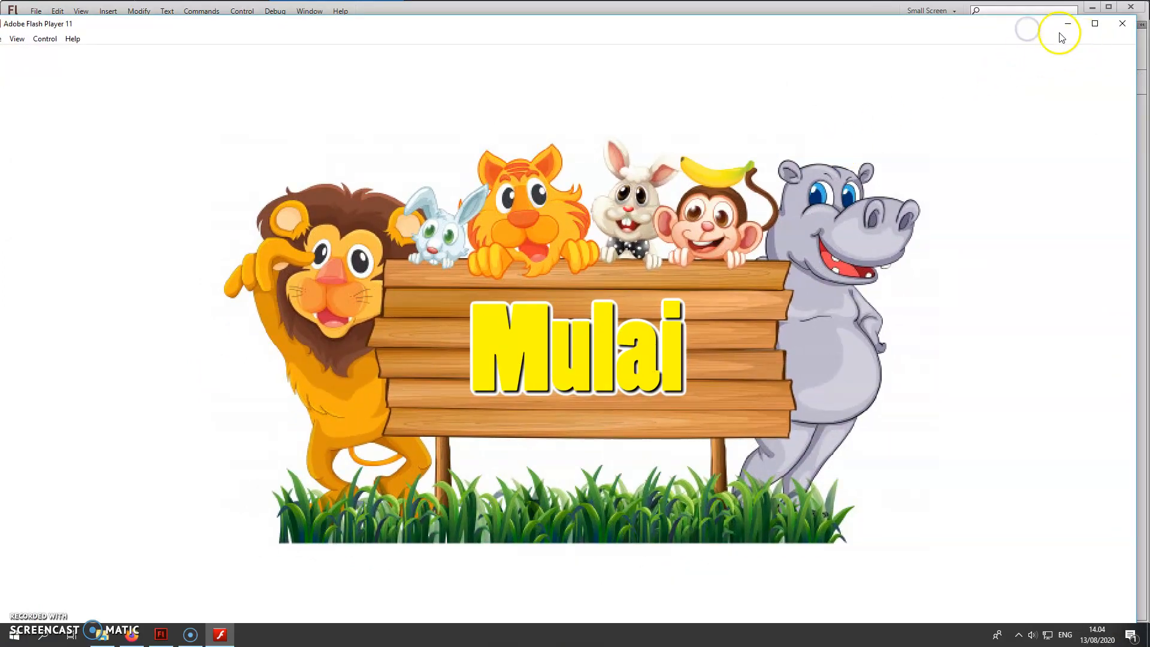
left_click(1093, 24)
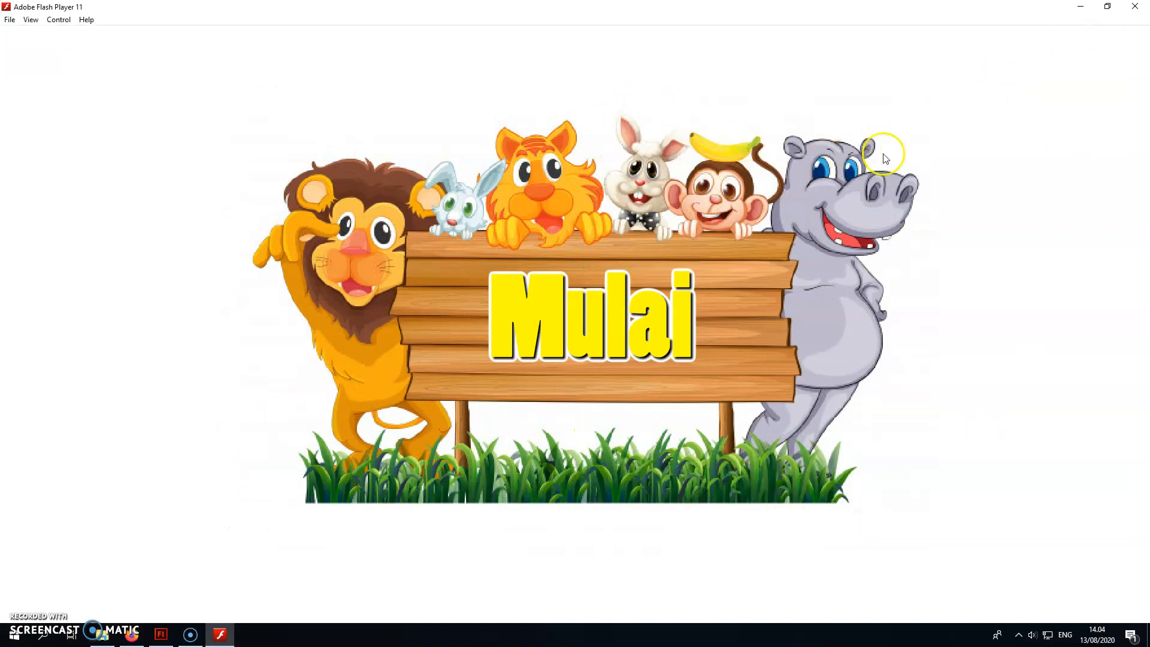
Try the Mulai and Kembali buttons in Flash Player, close the player, and minimize the ARI folder.
left_click(540, 334)
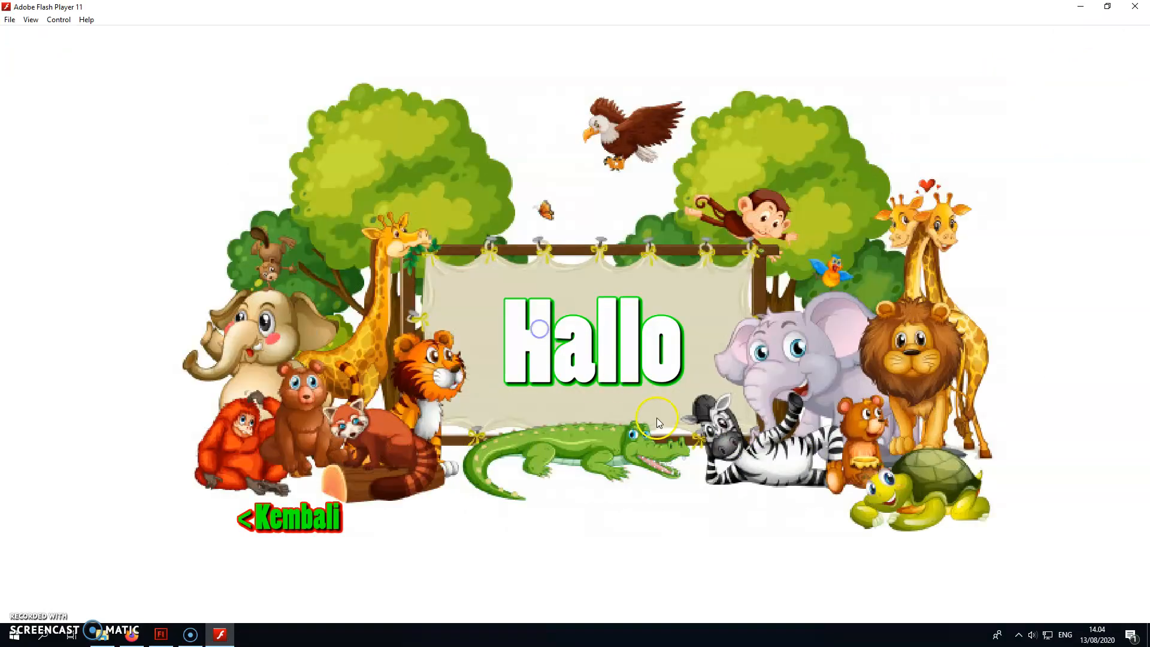
left_click(296, 518)
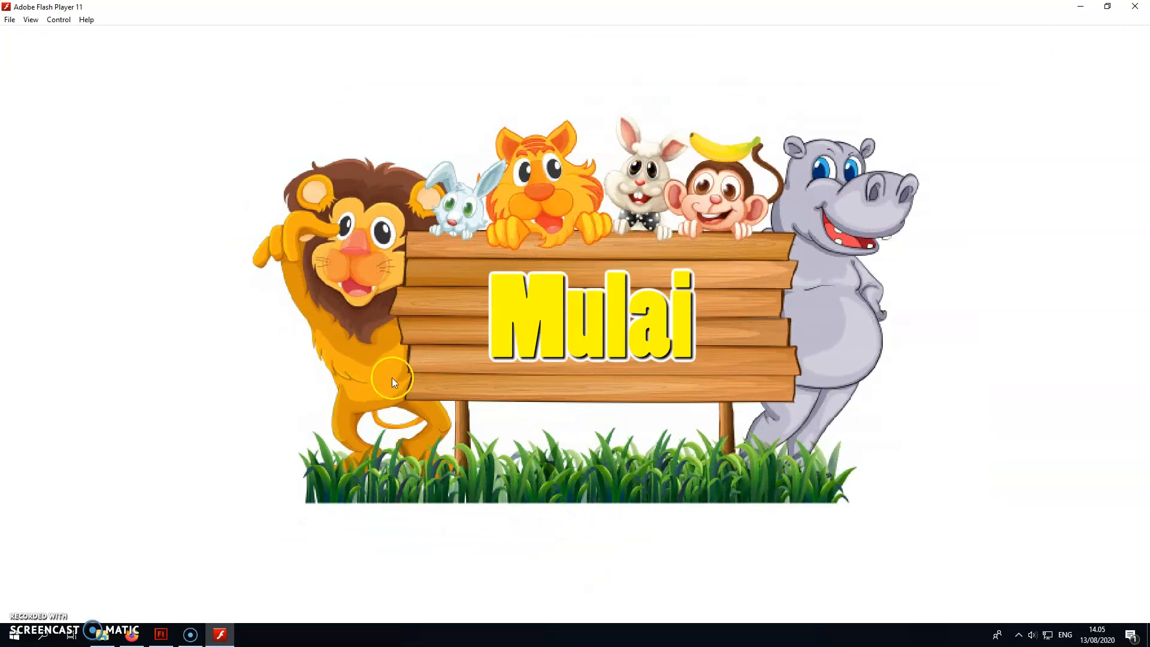
left_click(1134, 7)
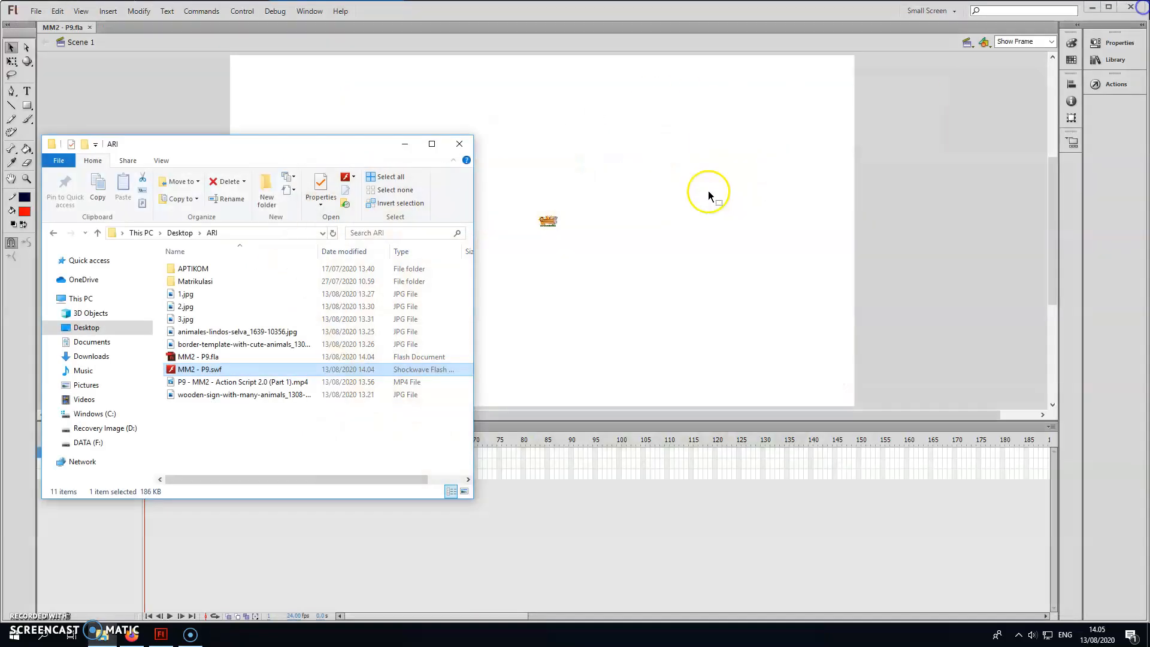
left_click(404, 144)
Paste fscommand("fullscreen",true); back into the frame 1 script of Slide 1, check its syntax, and return to the timeline.
left_click(271, 516)
left_click(145, 453)
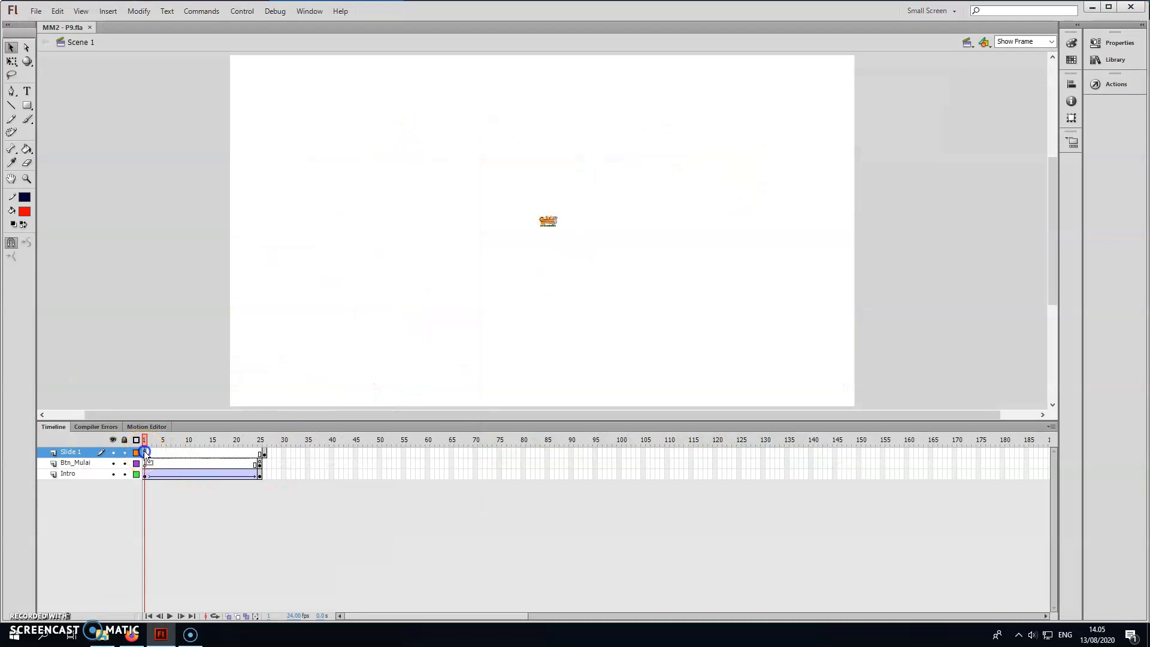
left_click(1112, 88)
left_click(861, 105)
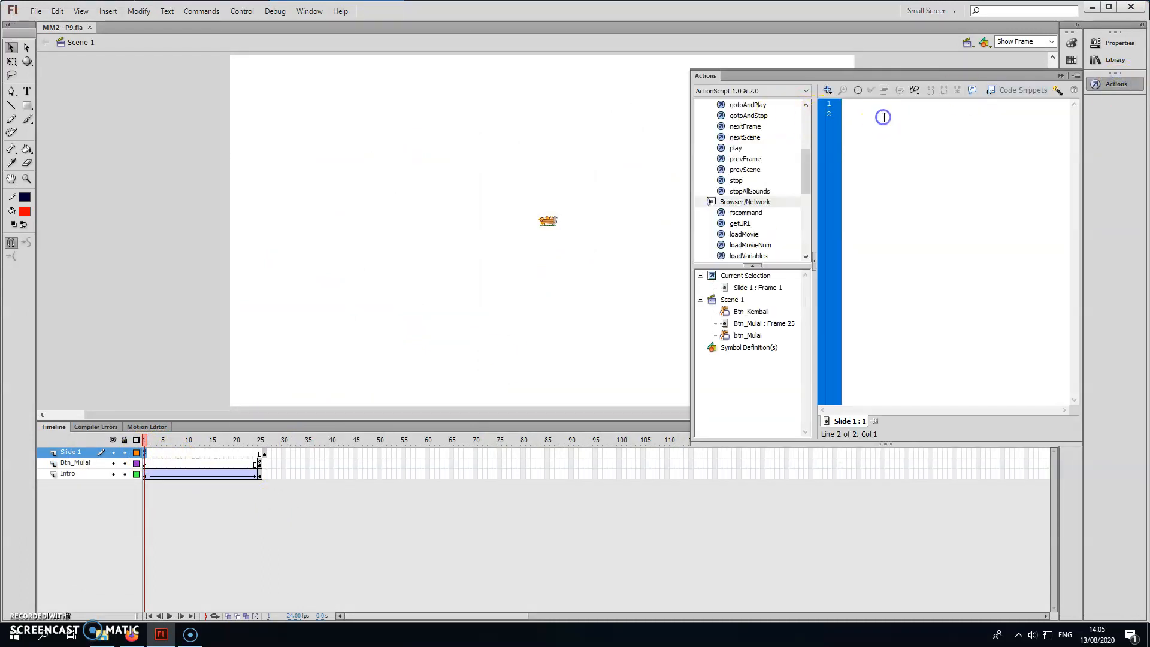
key("BackSpace")
type("fscommand(\"fullscreen\",true);")
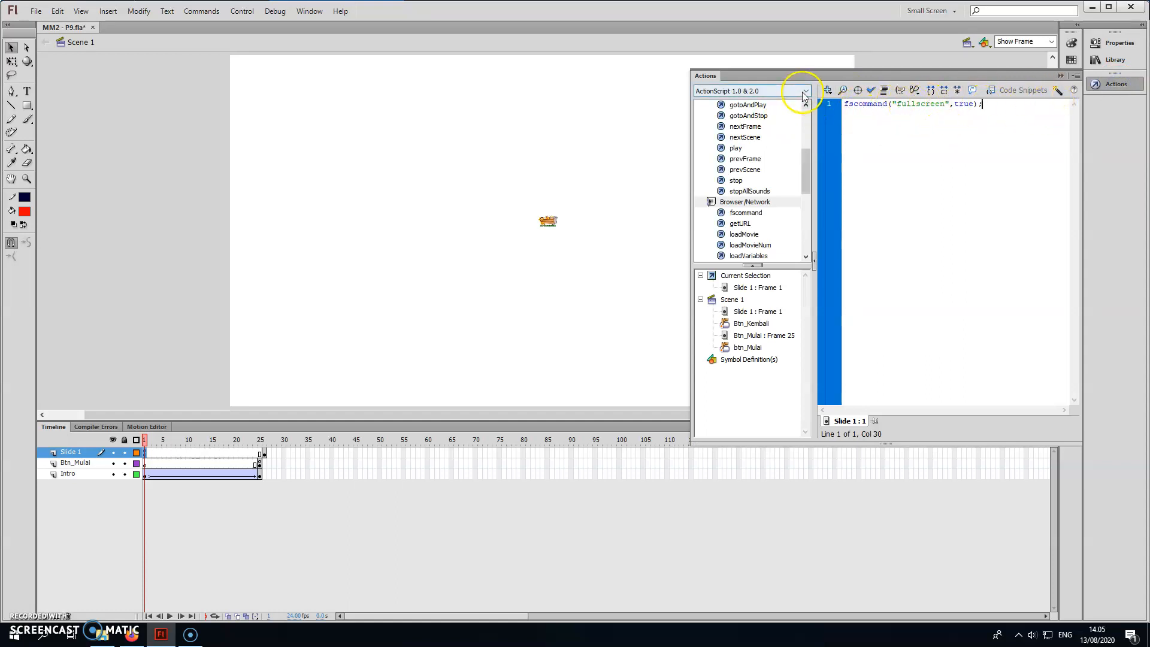
left_click(871, 90)
left_click(1061, 75)
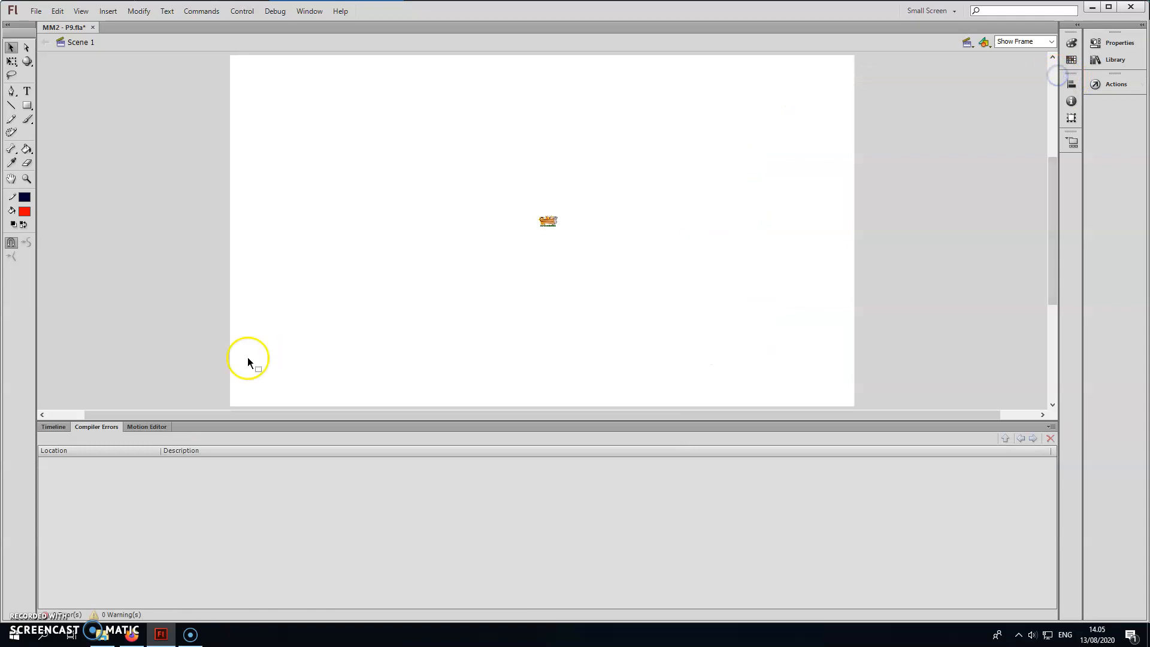
left_click(54, 426)
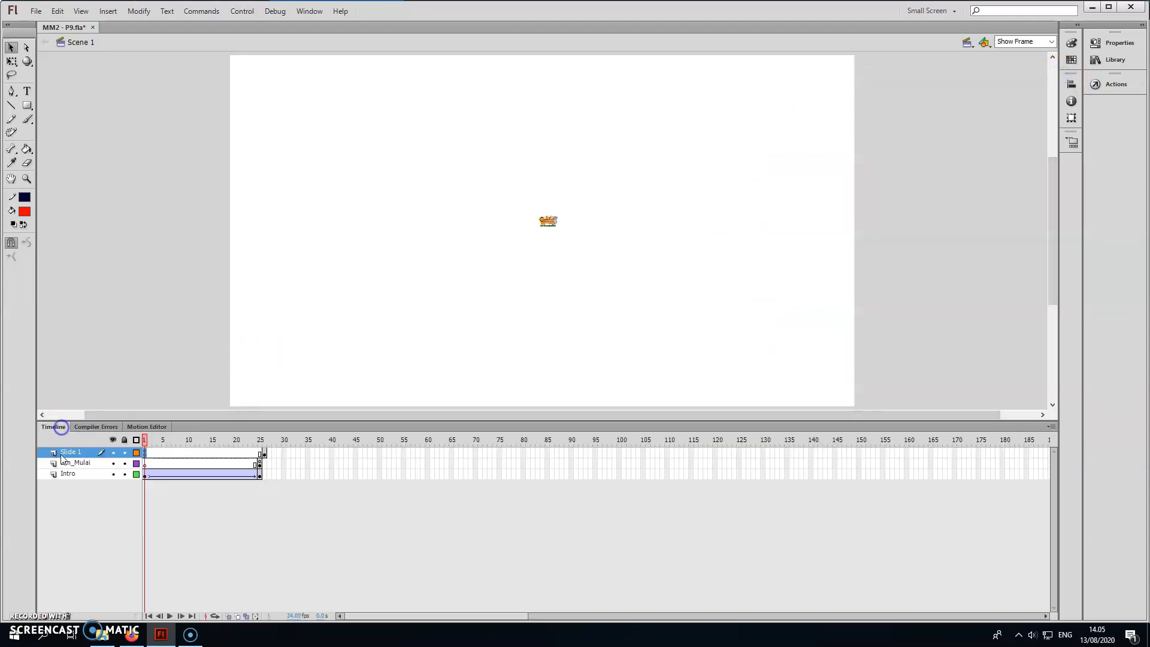
Test the movie to re-export its SWF, close the preview, and open MM2 - P9.swf from the ARI folder.
left_click(309, 528)
key("ctrl+Return")
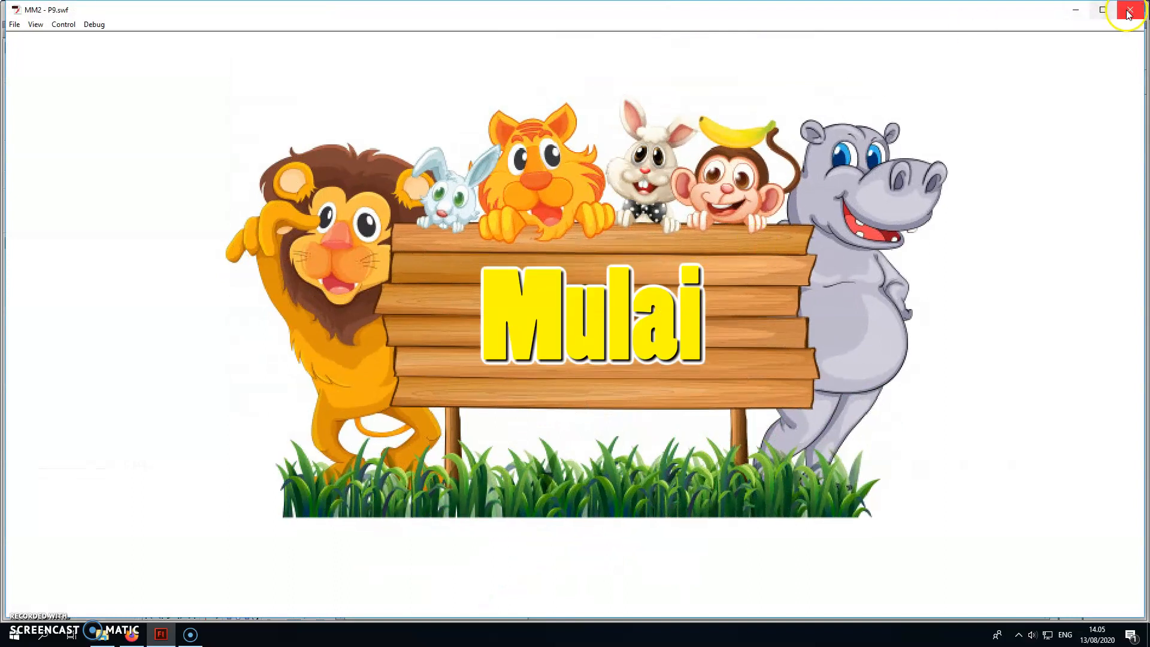
left_click(1128, 12)
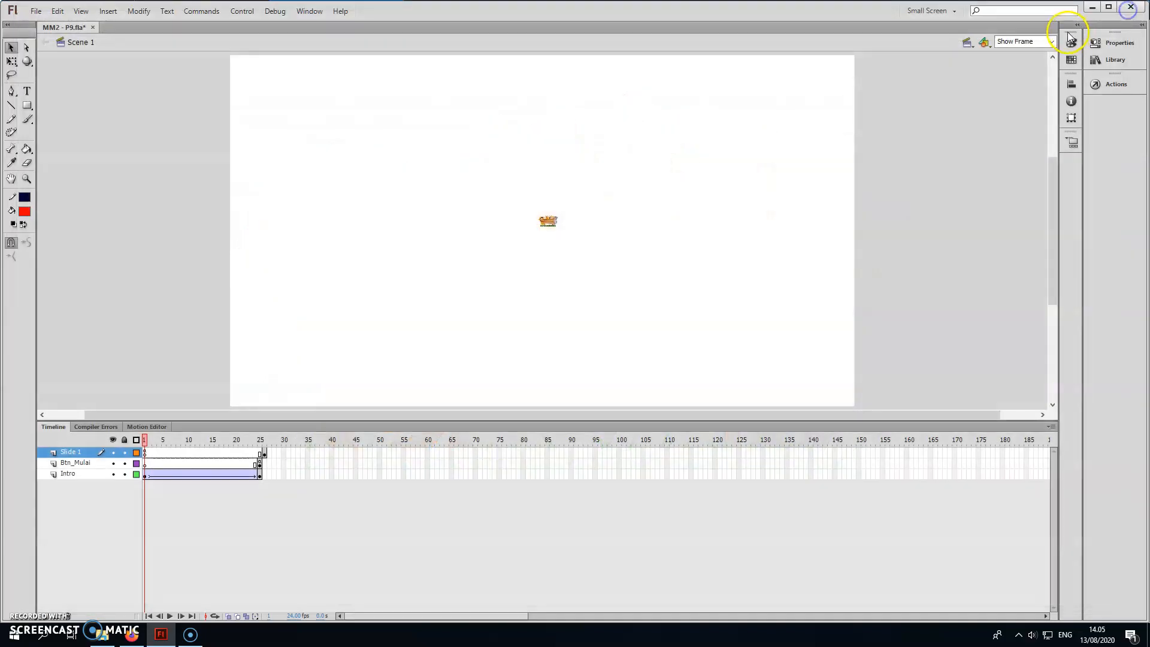
left_click(103, 636)
double_click(195, 370)
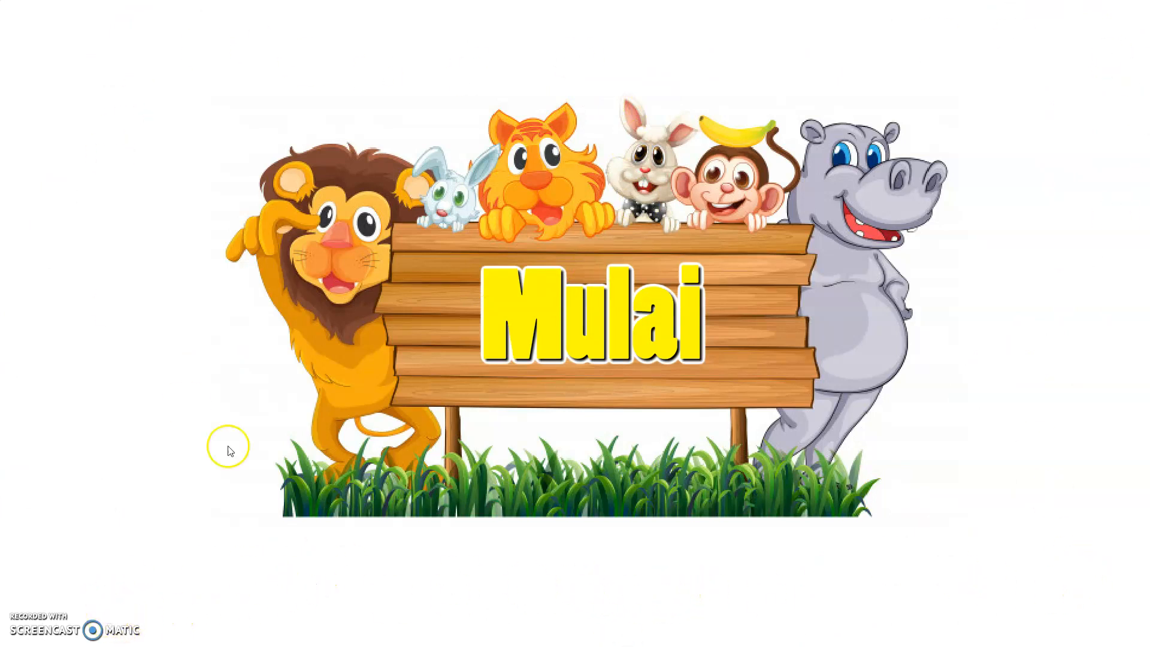
Try the Mulai and Kembali buttons in fullscreen, leave fullscreen, and close Flash Player and the ARI folder.
left_click(595, 343)
left_click(252, 536)
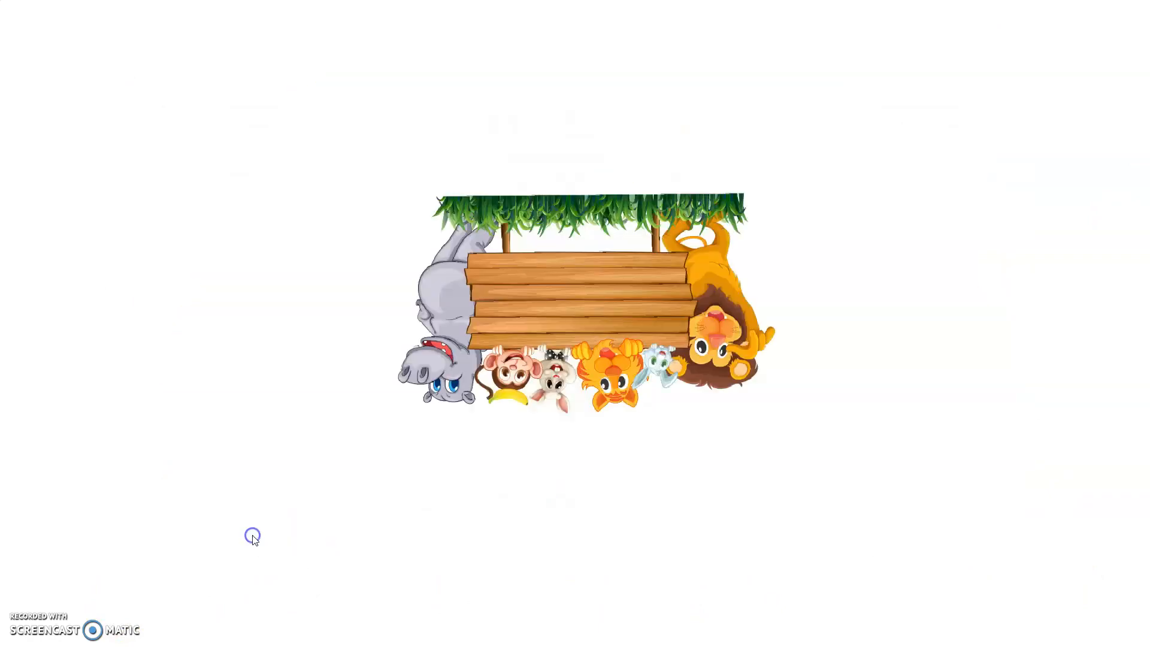
key("Escape")
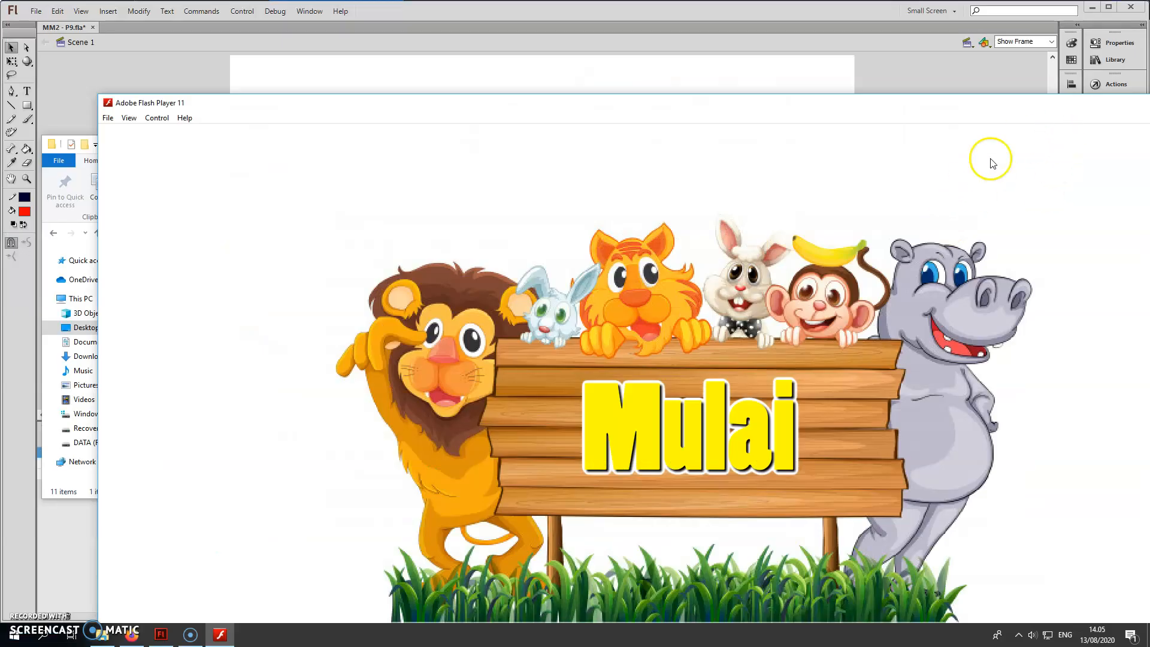
left_click_drag(738, 112, 618, 111)
left_click(1030, 97)
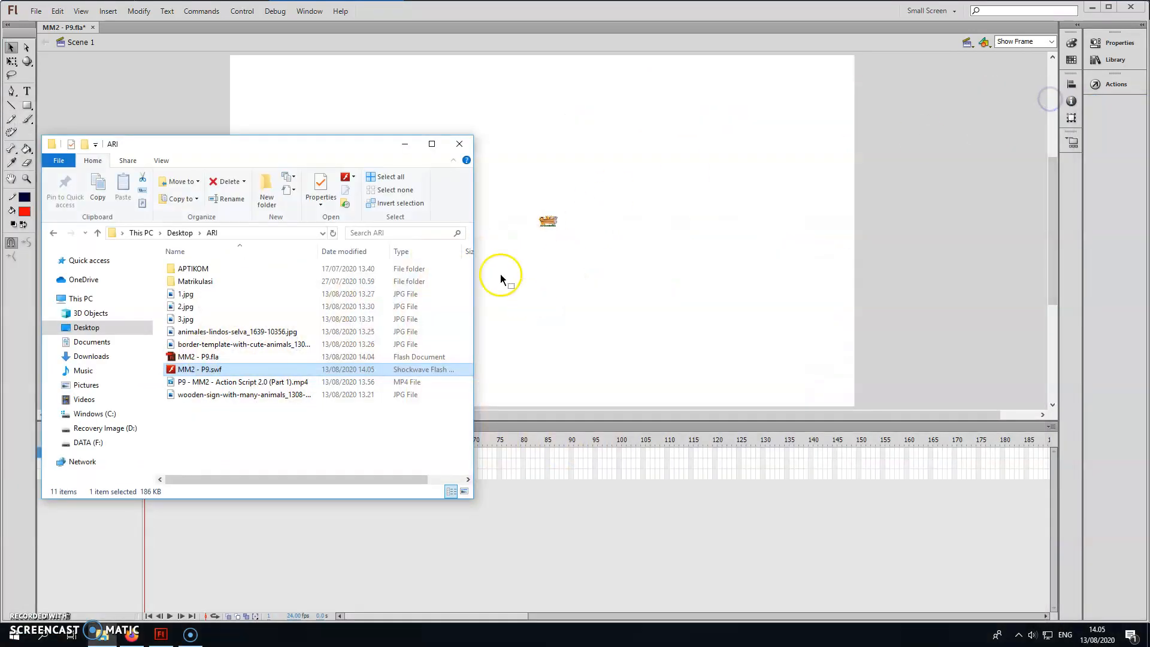
left_click(460, 145)
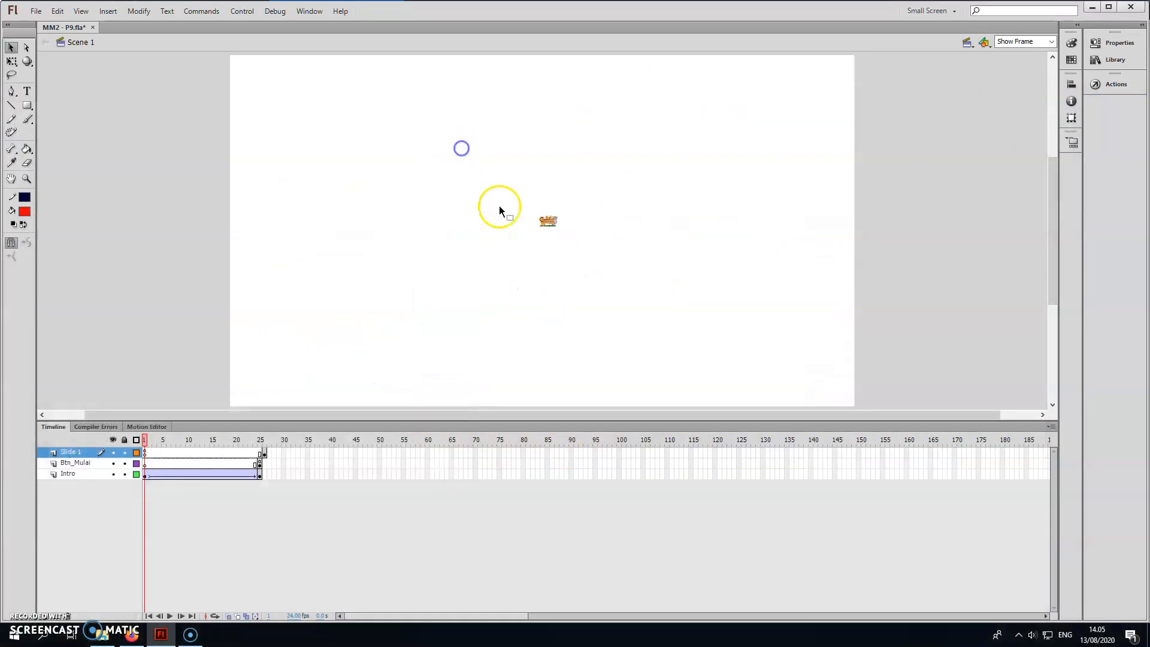
Lock the Btn_Mulai and Intro layers and add a layer named "Slide 2" above Slide 1.
left_click(264, 452)
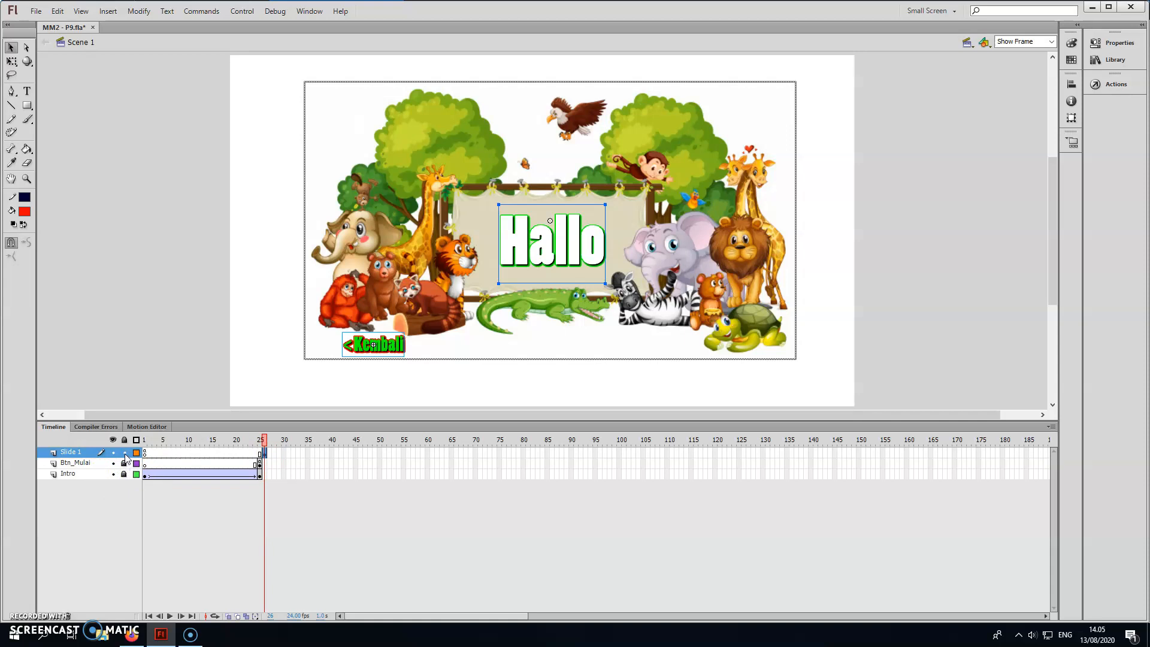
left_click(49, 612)
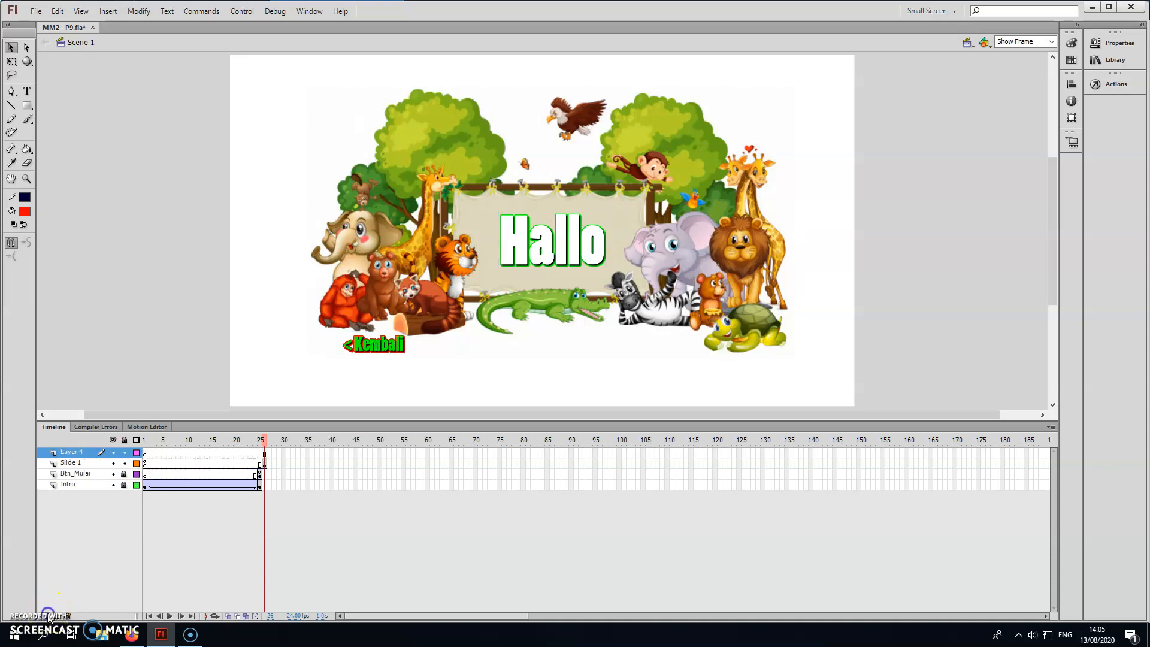
left_click(71, 453)
double_click(70, 454)
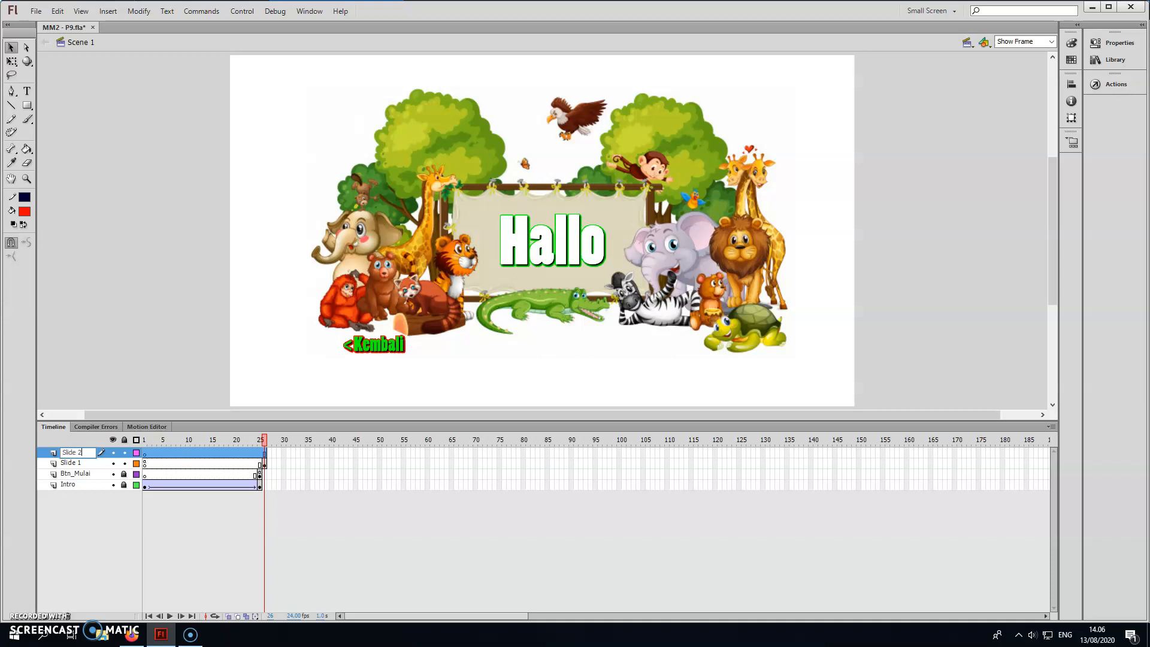
type("Slide 2")
left_click(80, 519)
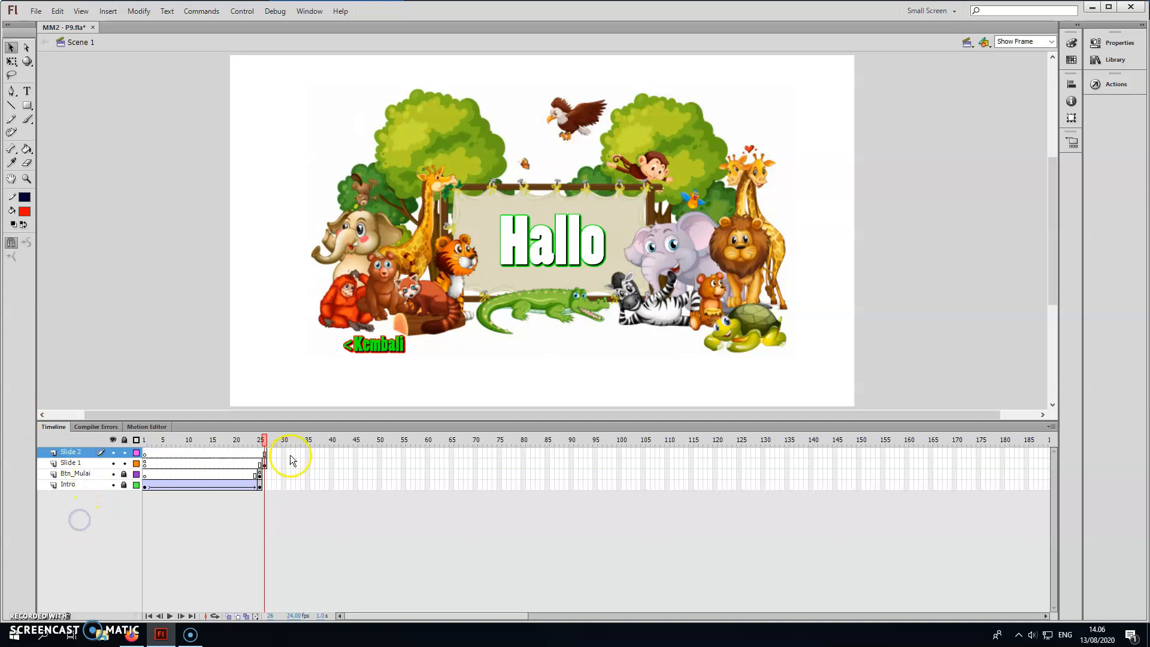
Insert a keyframe at frame 27 of the Slide 2 layer.
left_click(269, 455)
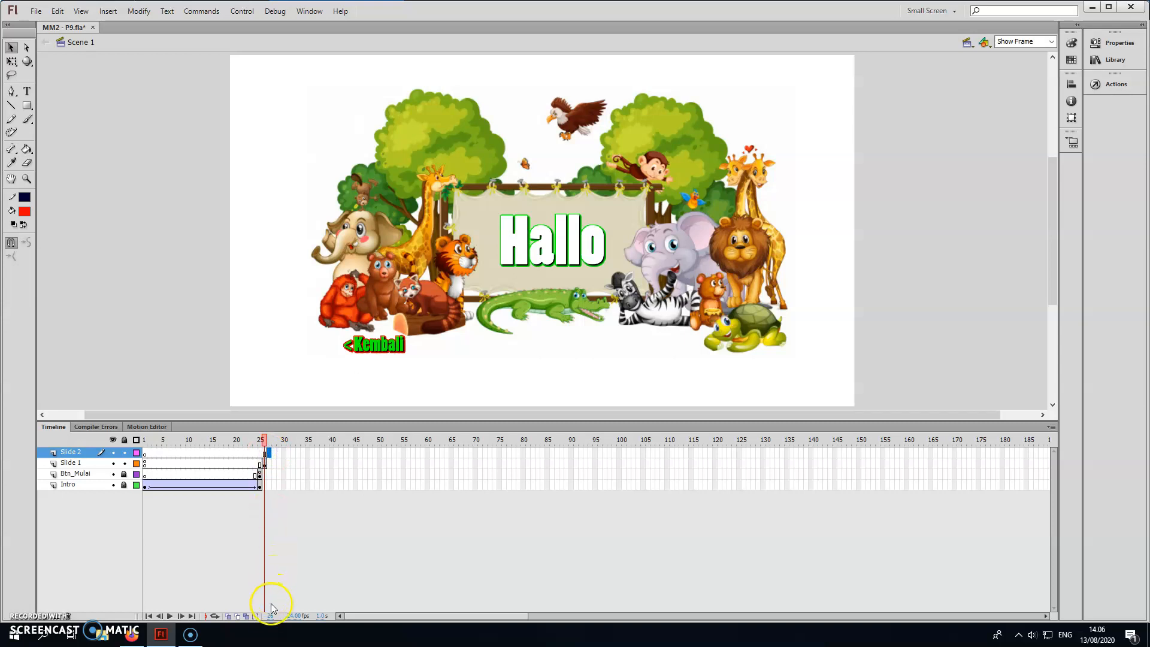
right_click(270, 455)
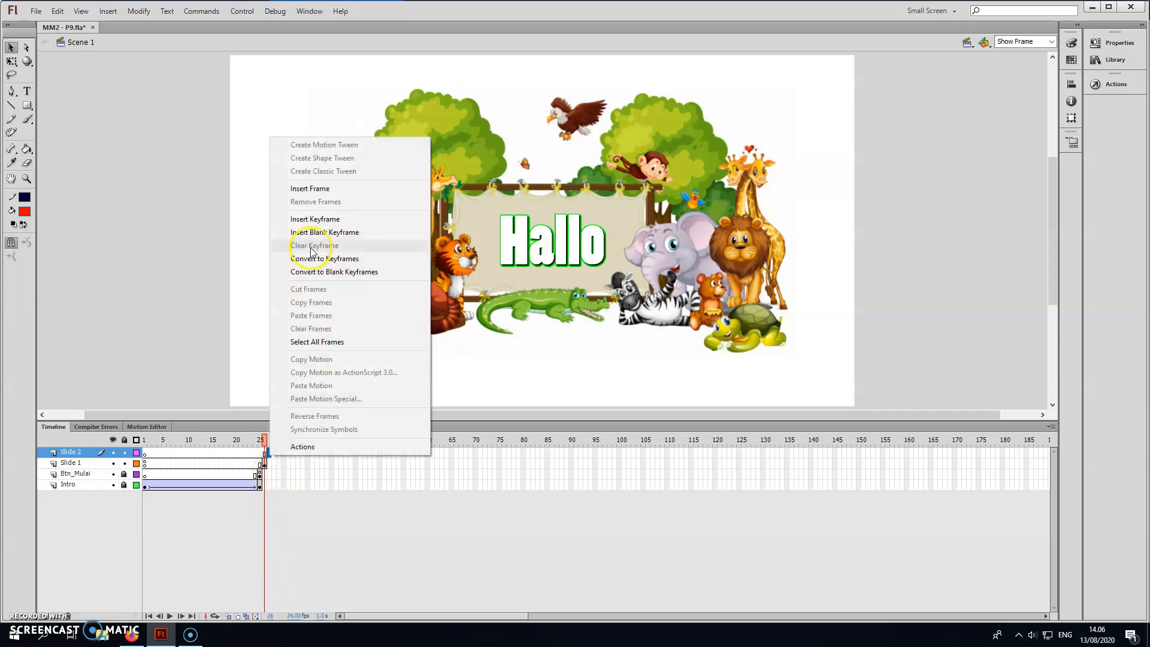
left_click(339, 220)
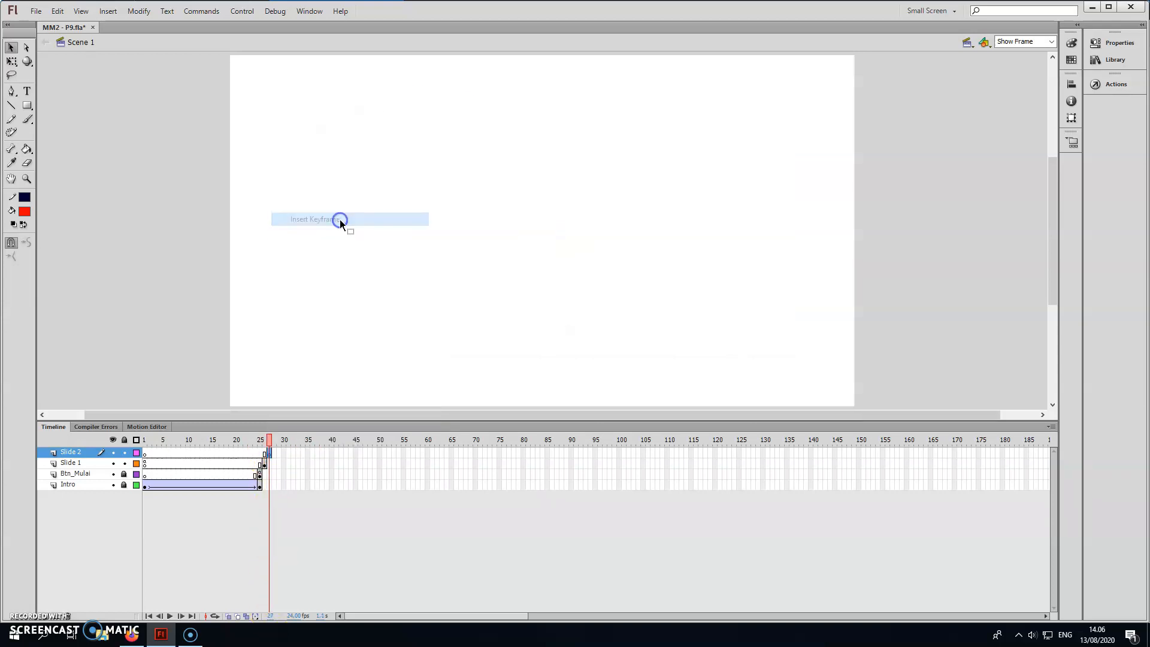
Preview the library images and place 1.jpg on the stage in frame 27 of Slide 2.
left_click(1112, 85)
left_click(1115, 61)
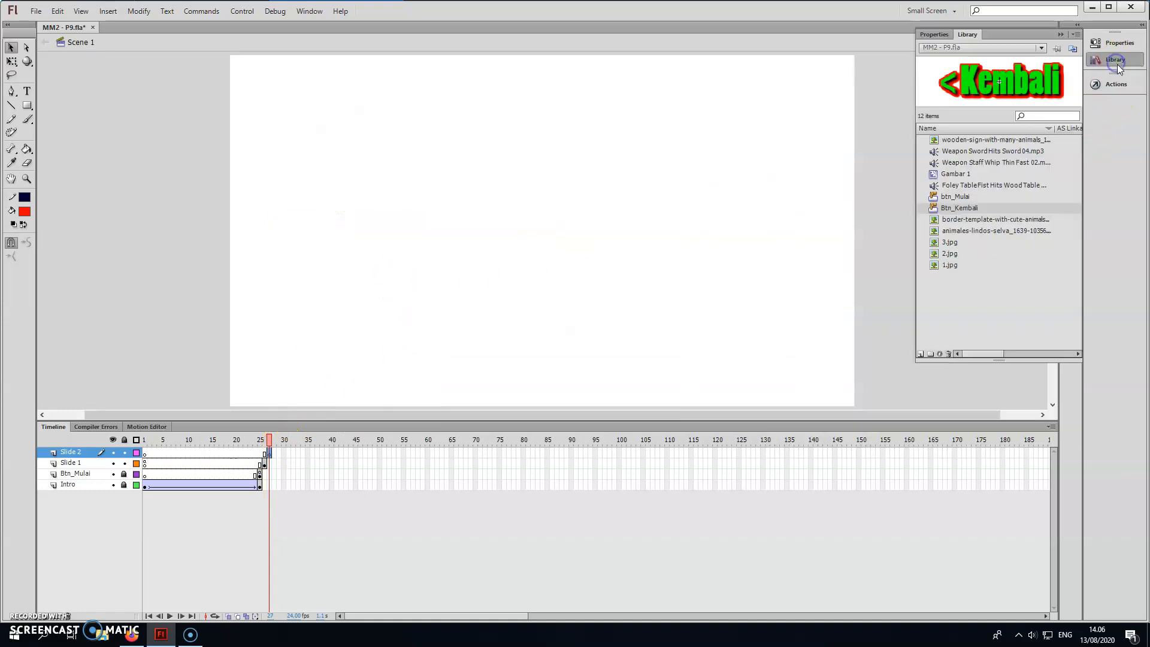
left_click(959, 231)
left_click(964, 219)
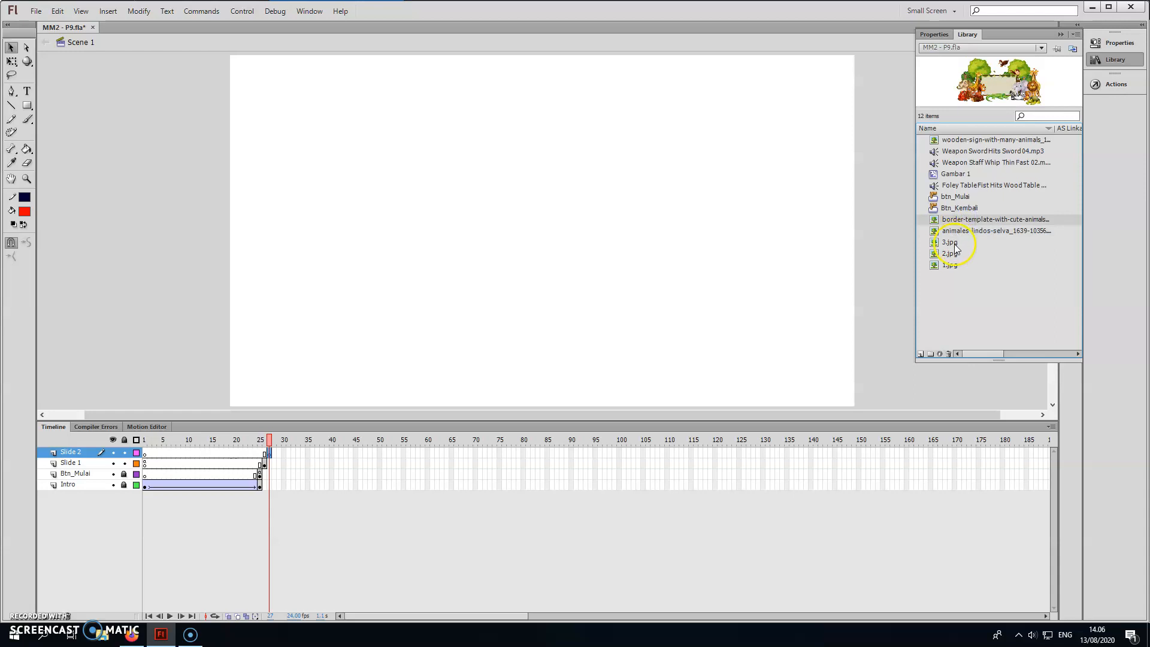
left_click(954, 243)
left_click(951, 254)
left_click(951, 264)
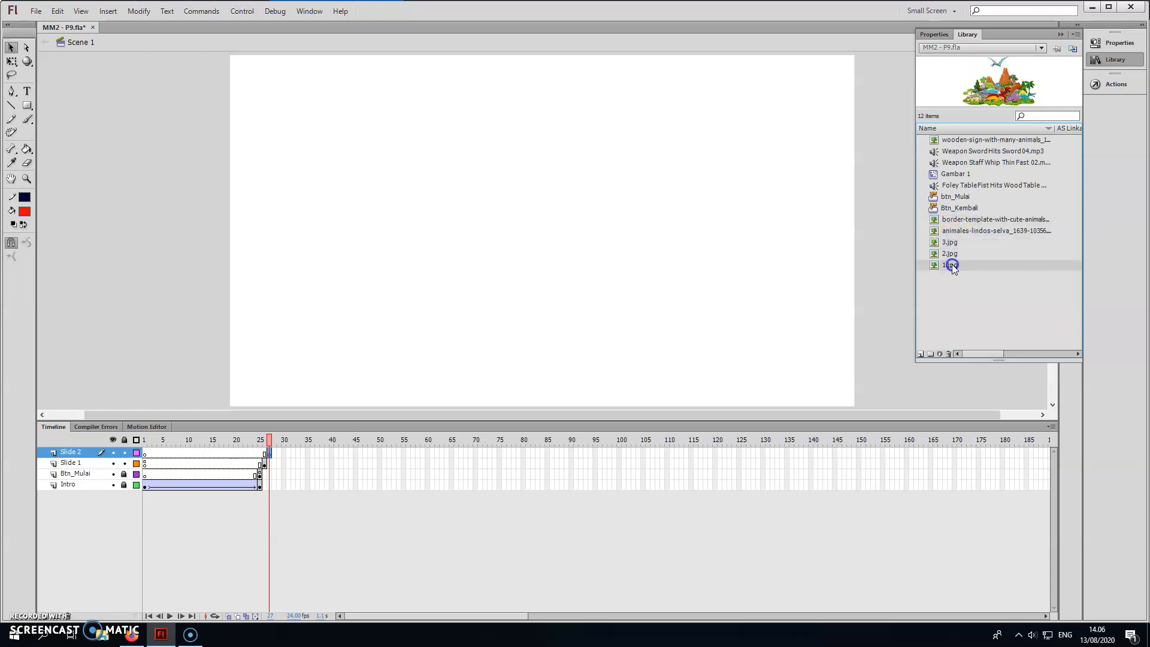
left_click_drag(955, 266, 482, 202)
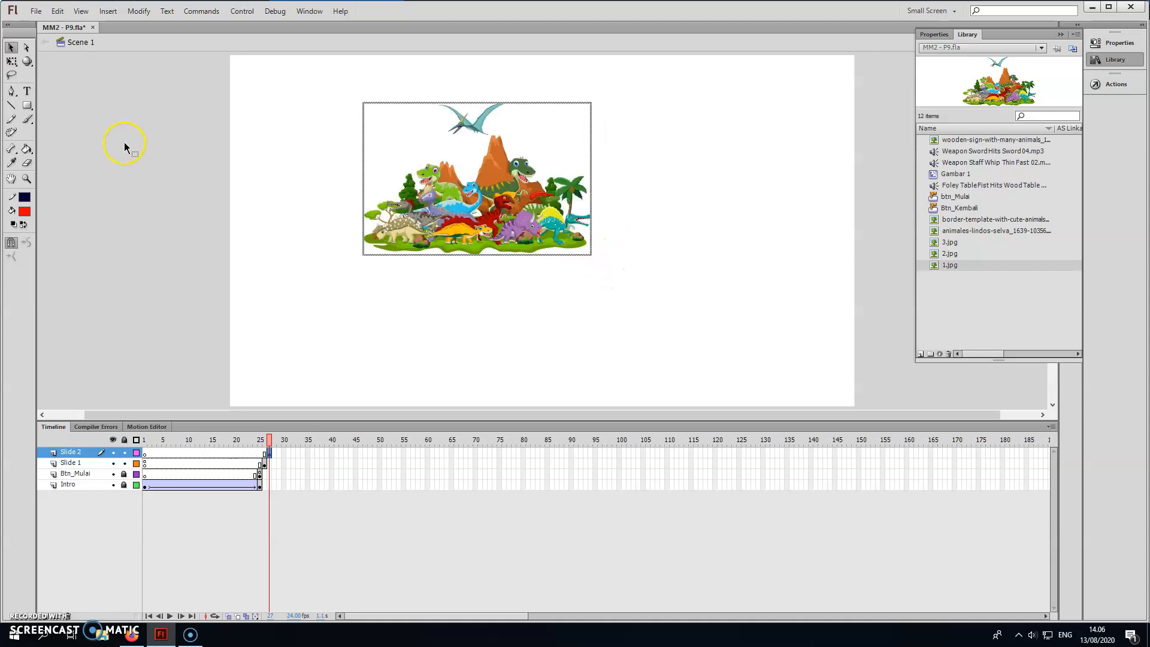
Enlarge the dinosaur picture with Free Transform and centre it so it fills most of the stage height.
left_click(14, 66)
left_click_drag(592, 255, 729, 324)
left_click_drag(531, 199, 598, 242)
left_click_drag(752, 358, 778, 378)
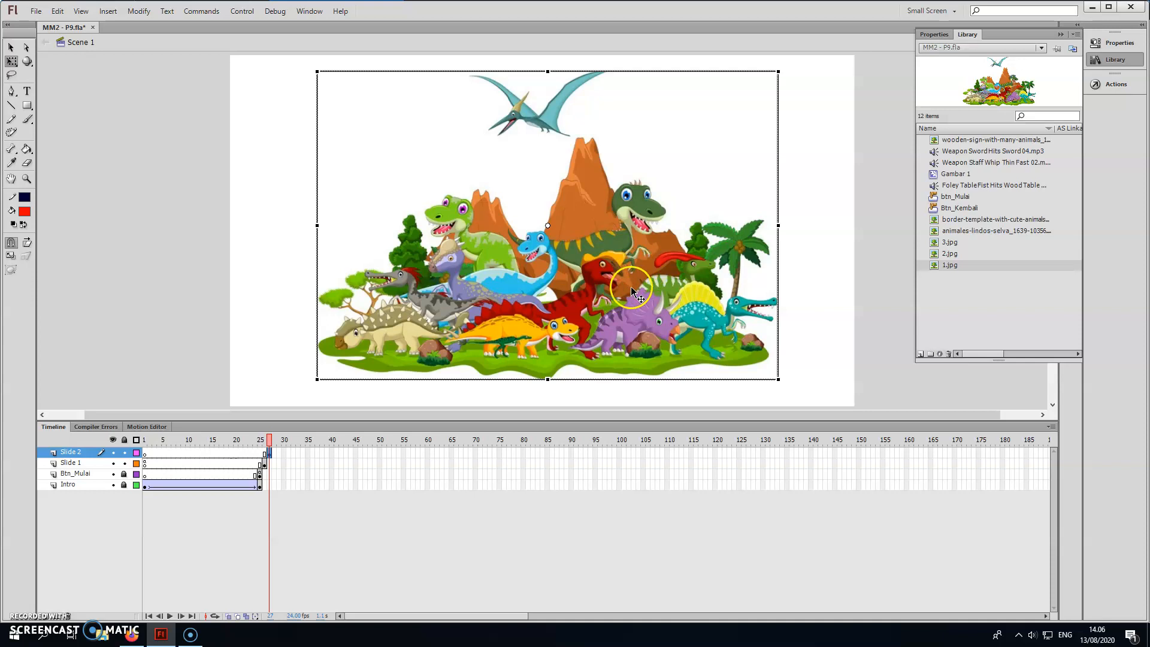
Copy the Kembali button from frame 26 of Slide 1 and paste it into frame 27 of Slide 2.
left_click(264, 463)
left_click(365, 381)
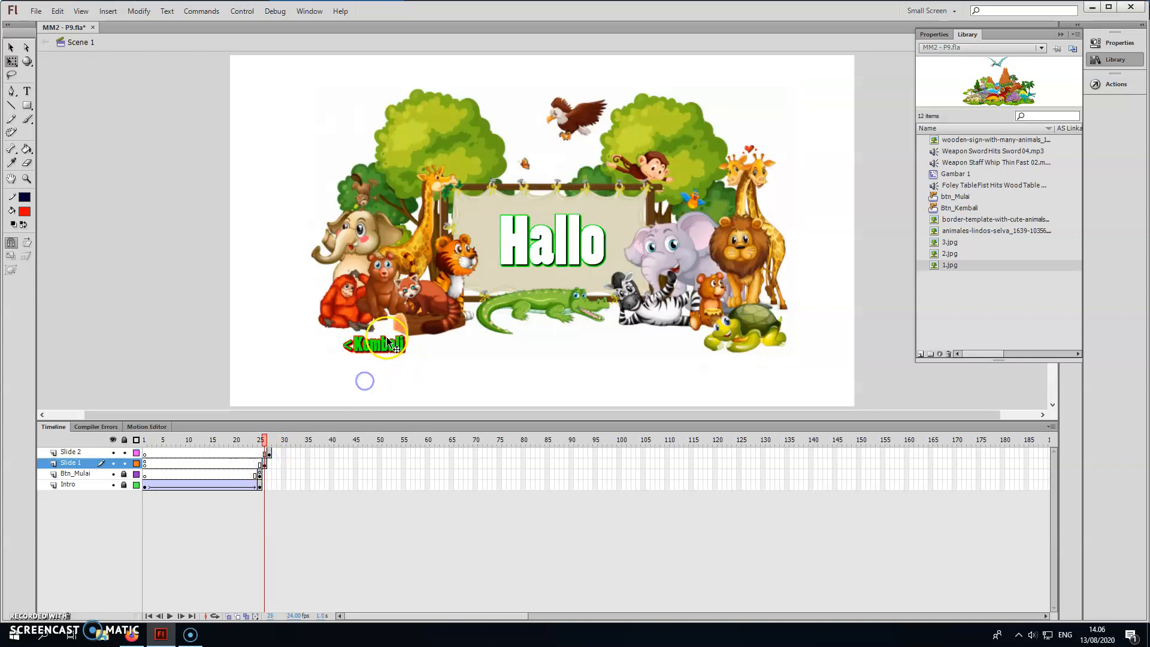
left_click(398, 354)
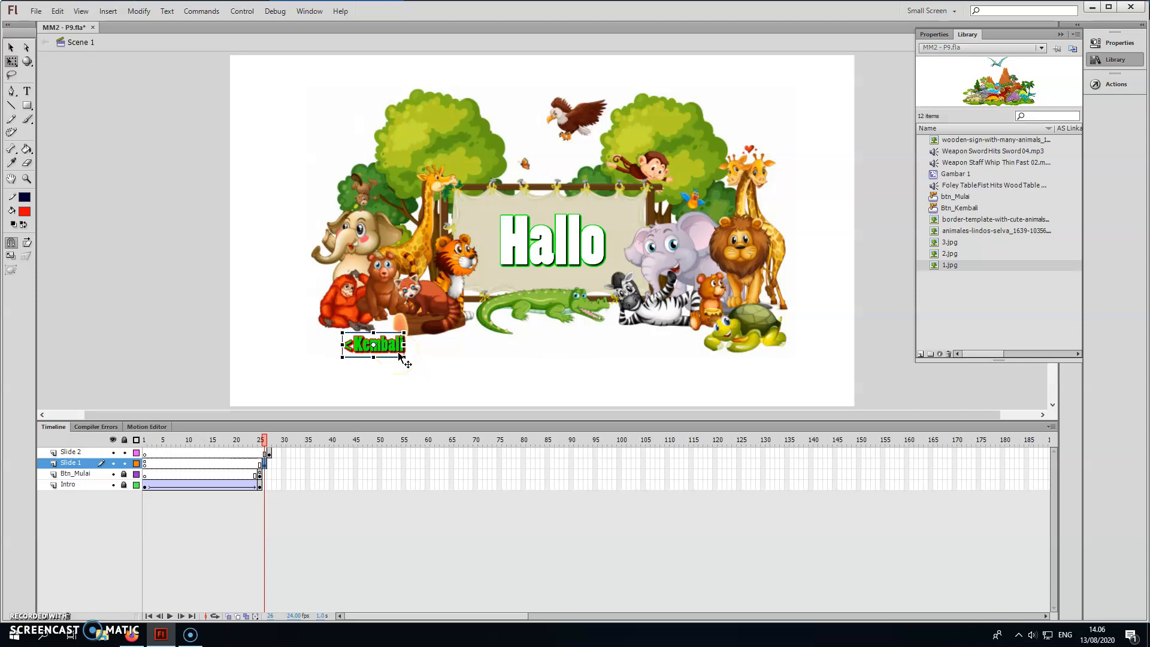
left_click(270, 452)
left_click(254, 346)
key("ctrl+v")
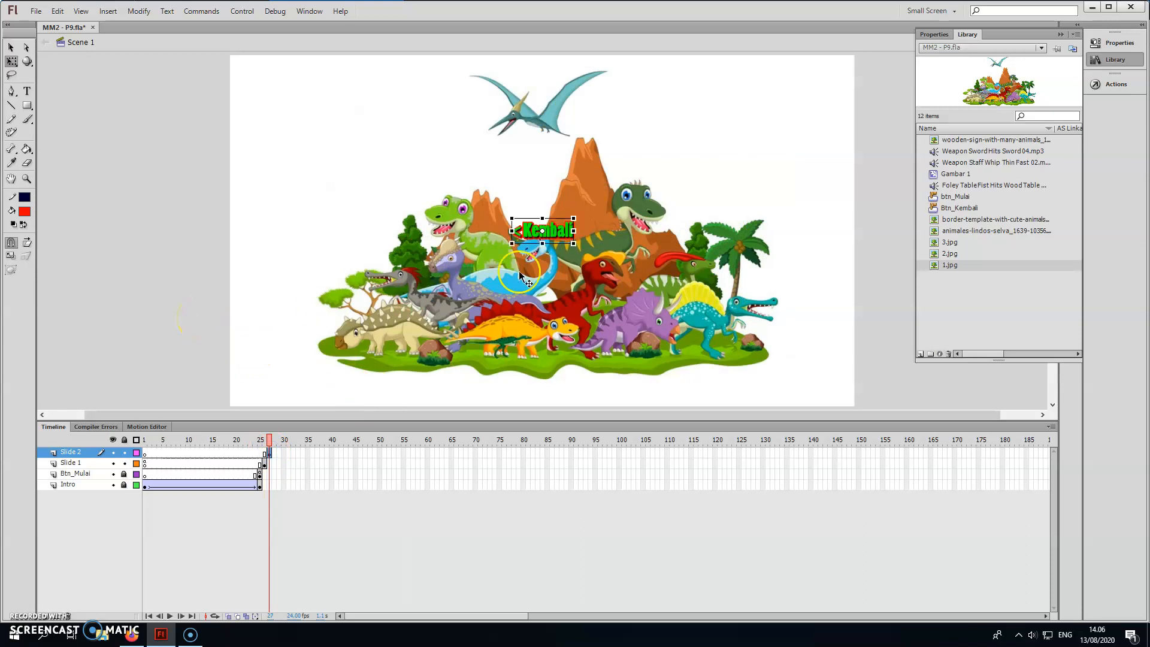
Move the pasted Kembali button to the empty upper-left area of the dinosaur picture.
left_click(393, 386)
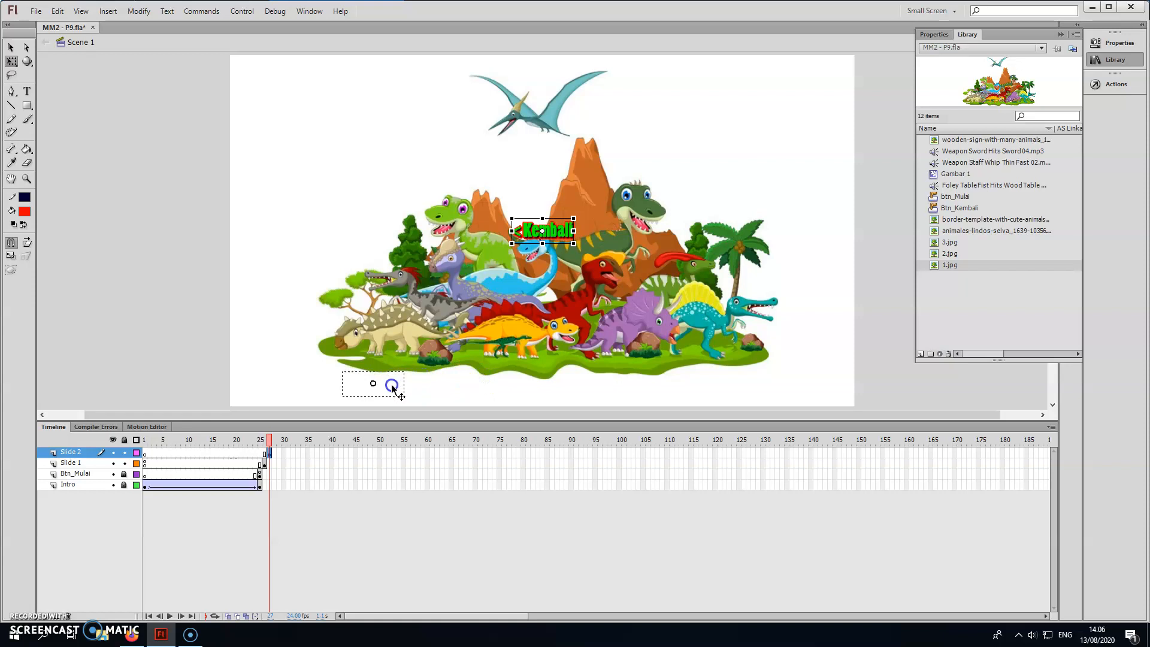
left_click_drag(392, 386, 385, 109)
left_click(360, 126)
left_click(382, 109)
Replace gotoAndPlay(1) in the Slide 2 Kembali button's release script with gotoAndStop(26), check its syntax, and return to the timeline.
left_click(1115, 85)
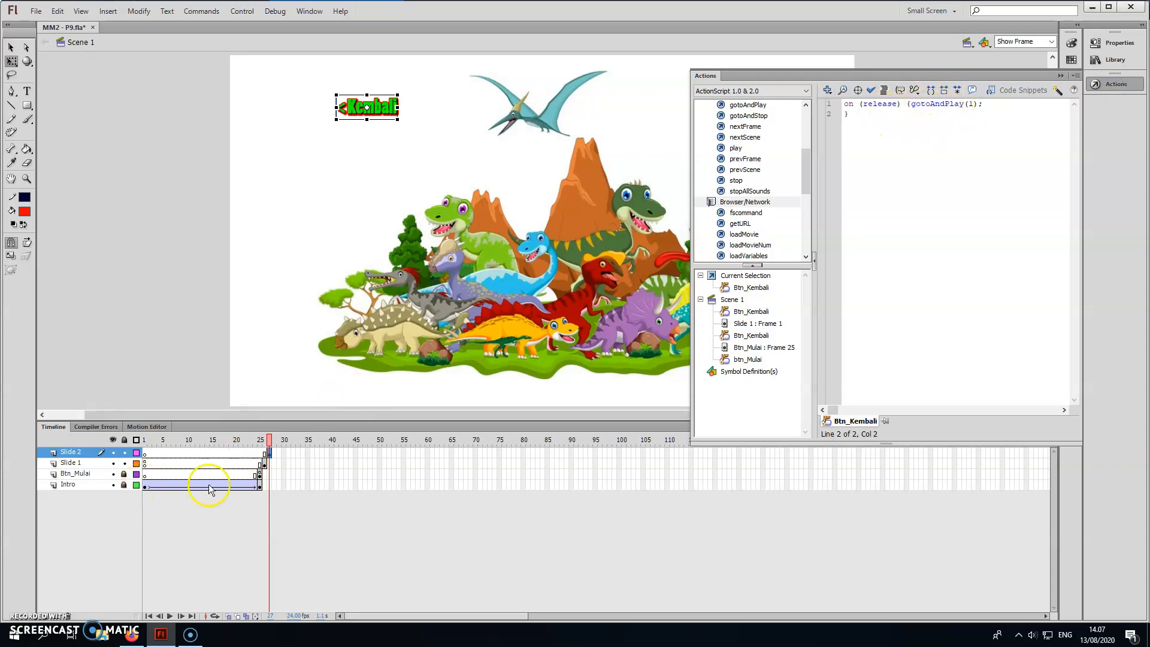
left_click(265, 464)
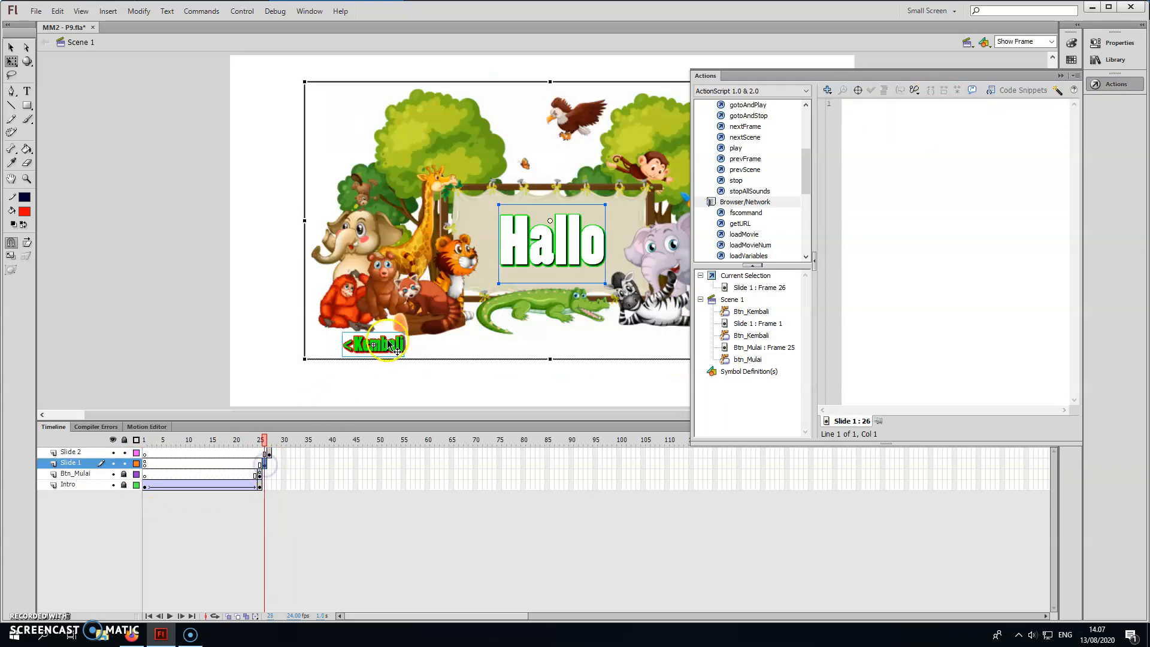
left_click(270, 454)
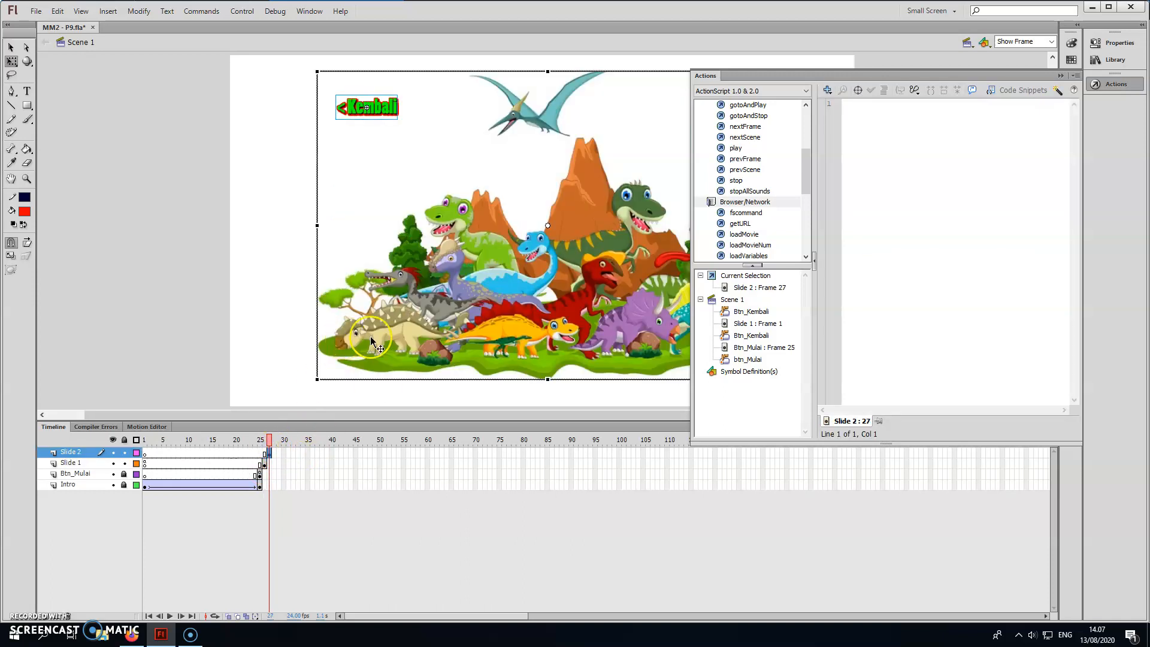
left_click(376, 106)
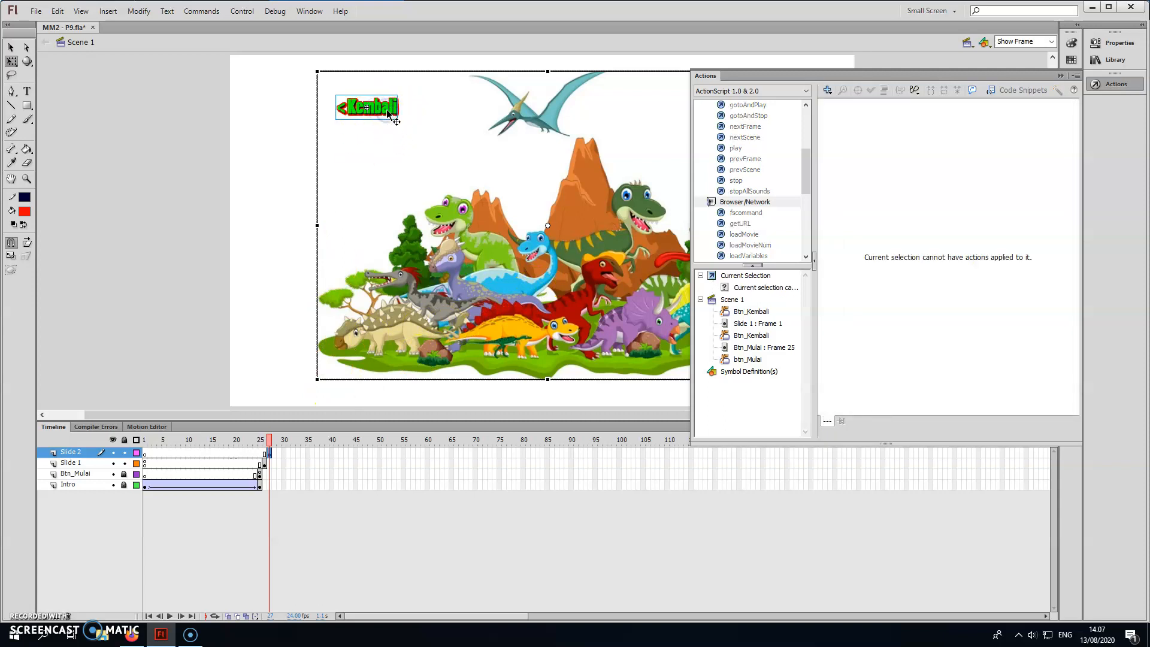
left_click(258, 197)
left_click(379, 113)
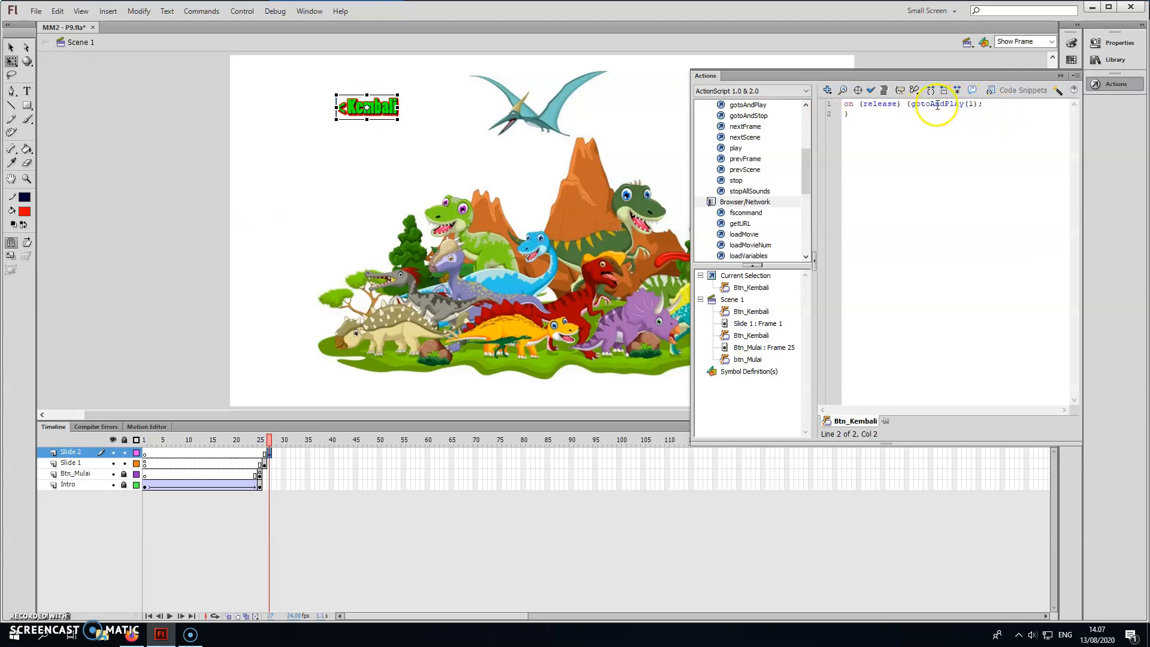
left_click_drag(911, 104, 953, 107)
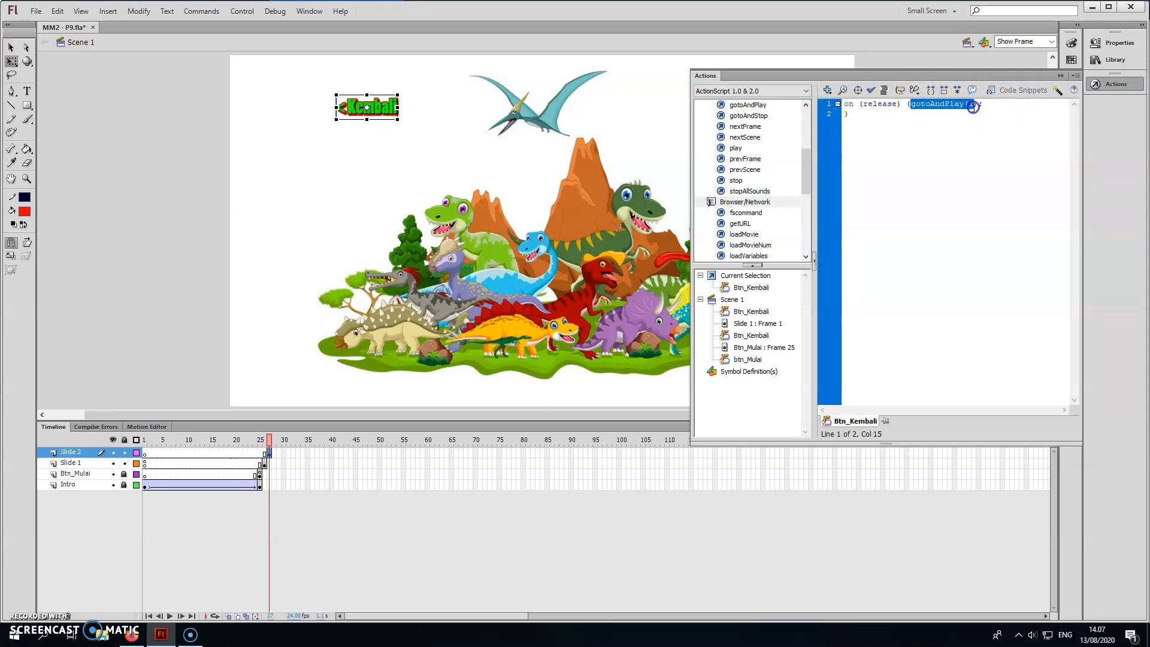
left_click(762, 117)
double_click(763, 117)
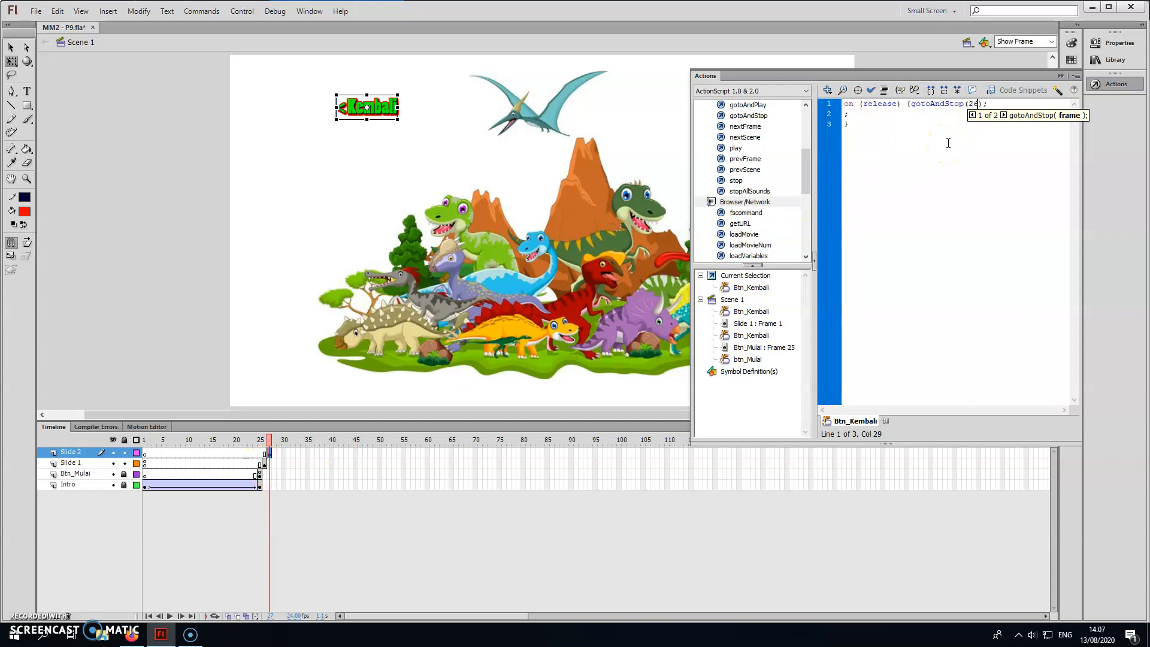
left_click(871, 90)
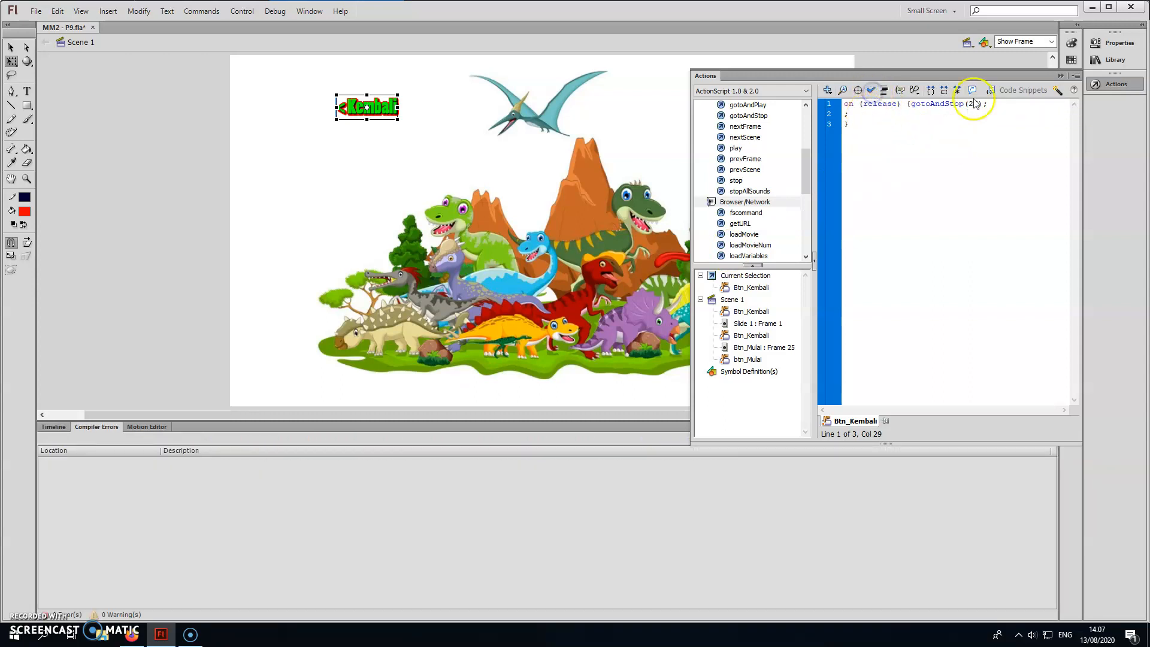
left_click(1058, 77)
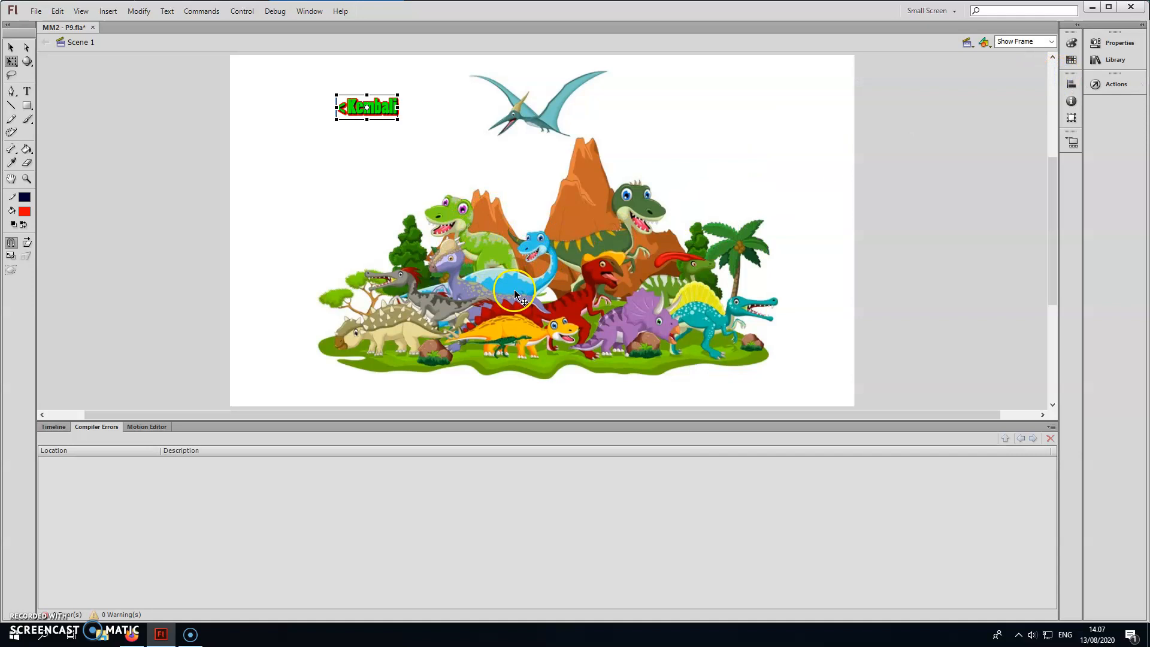
left_click(53, 427)
Add the text "Next" below the crocodile in frame 26 of Slide 1.
left_click(264, 463)
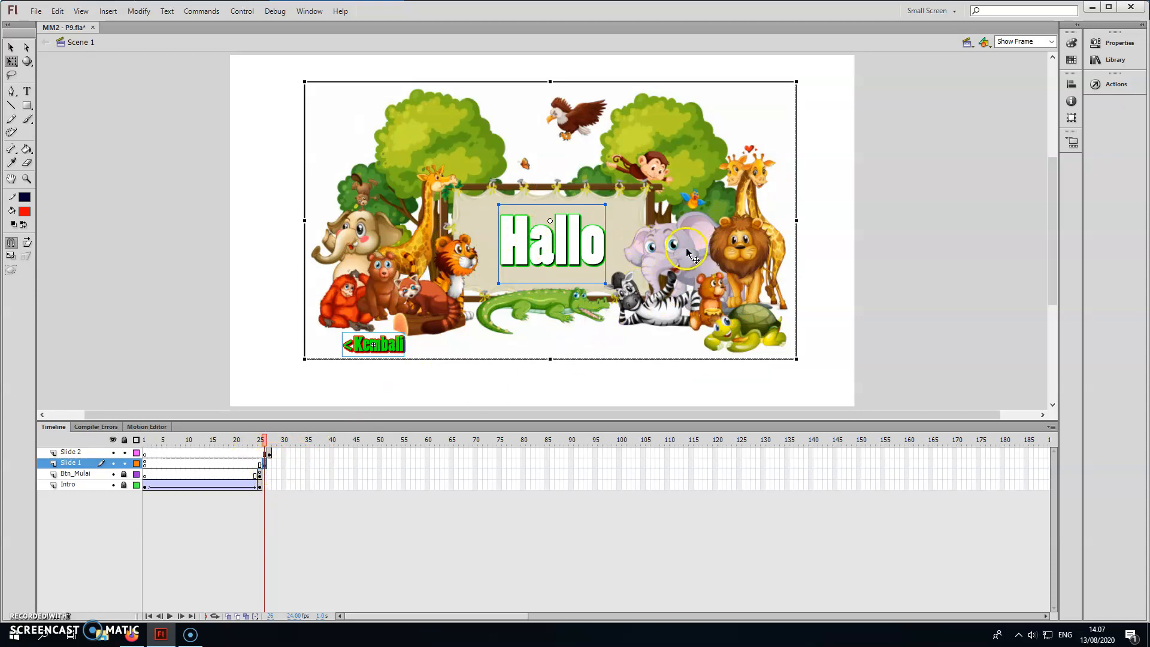
left_click(464, 379)
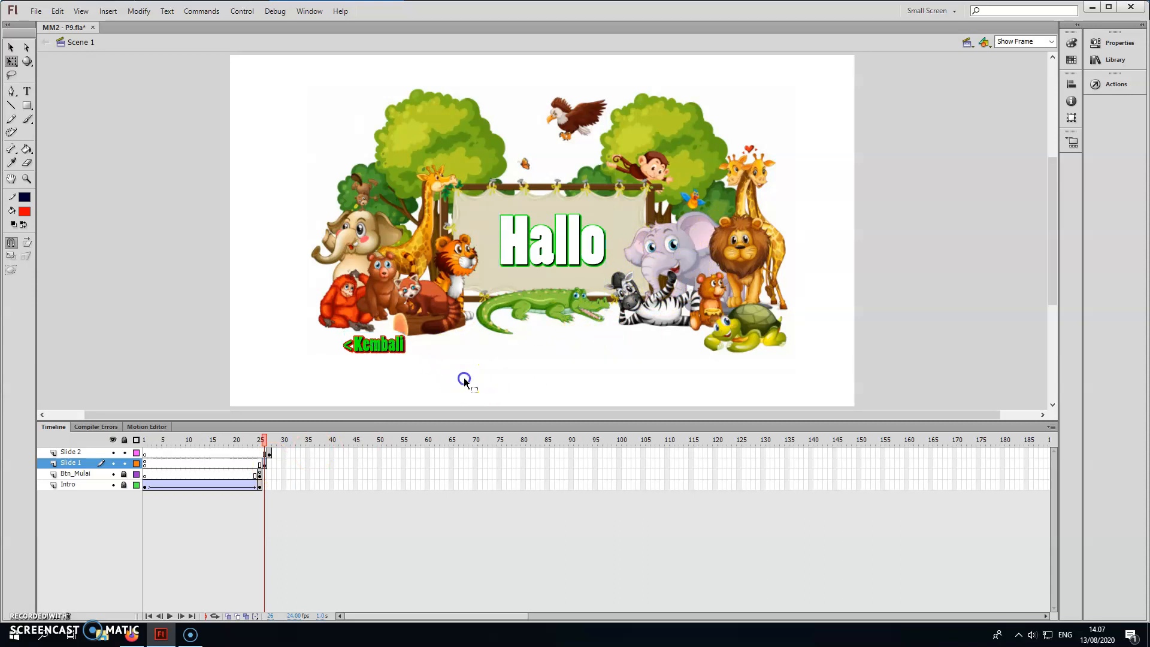
left_click(399, 352)
left_click(423, 364)
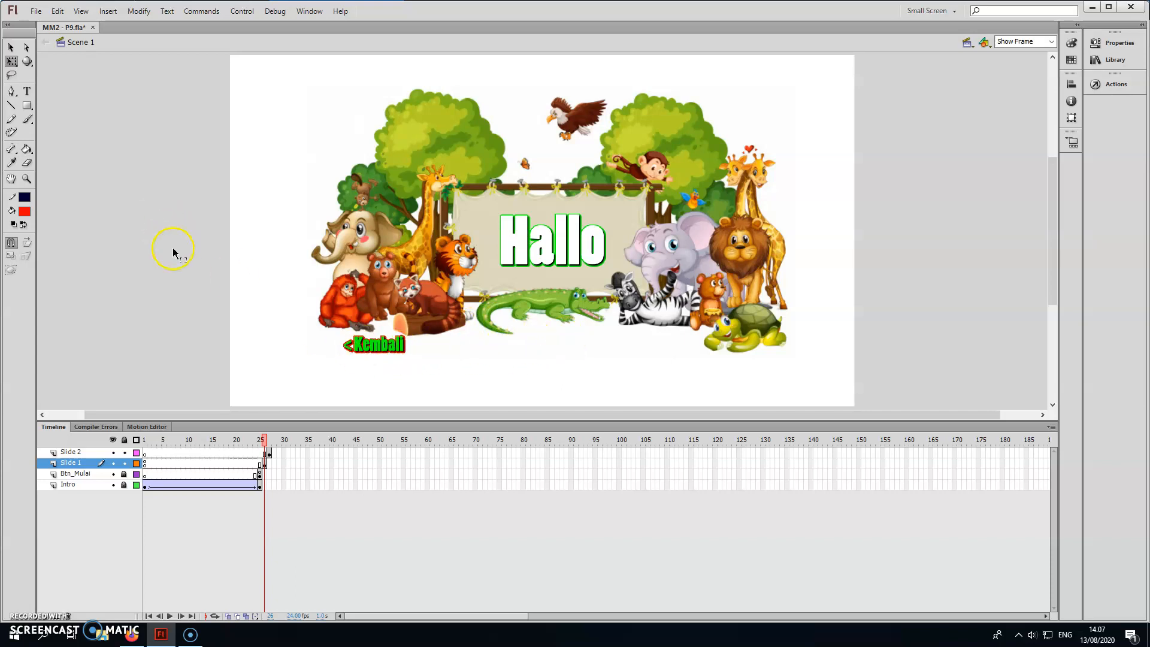
left_click(27, 92)
left_click(606, 338)
type("Next")
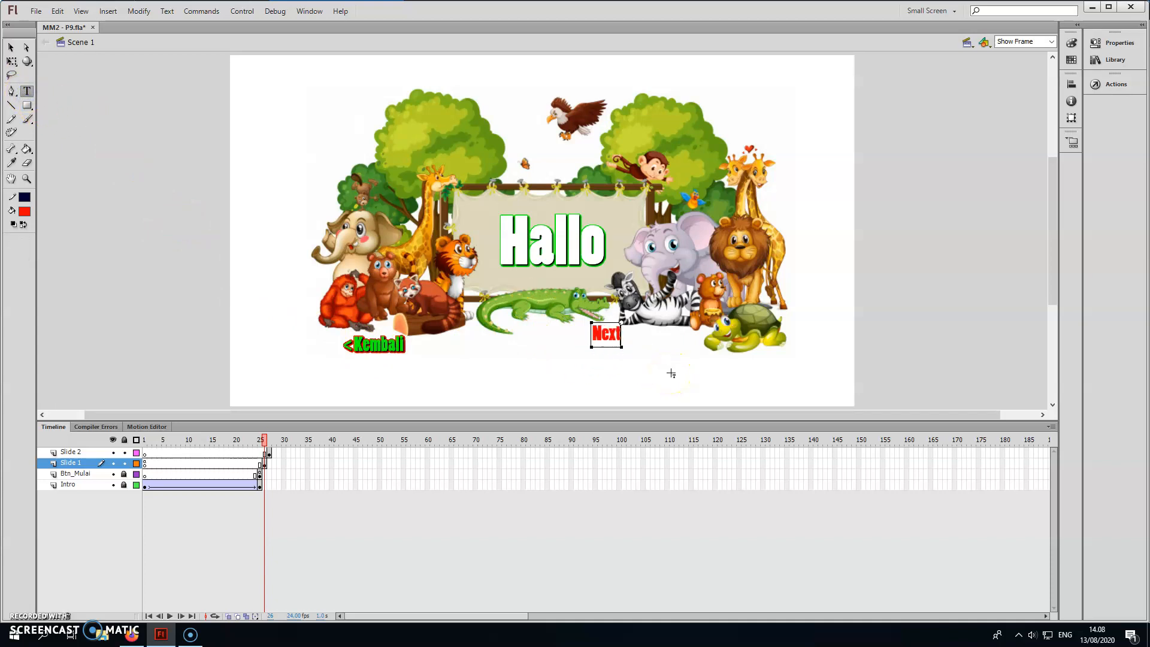
Change the Next text's colour to green #00FF00.
double_click(612, 341)
left_click(1116, 42)
left_click(970, 203)
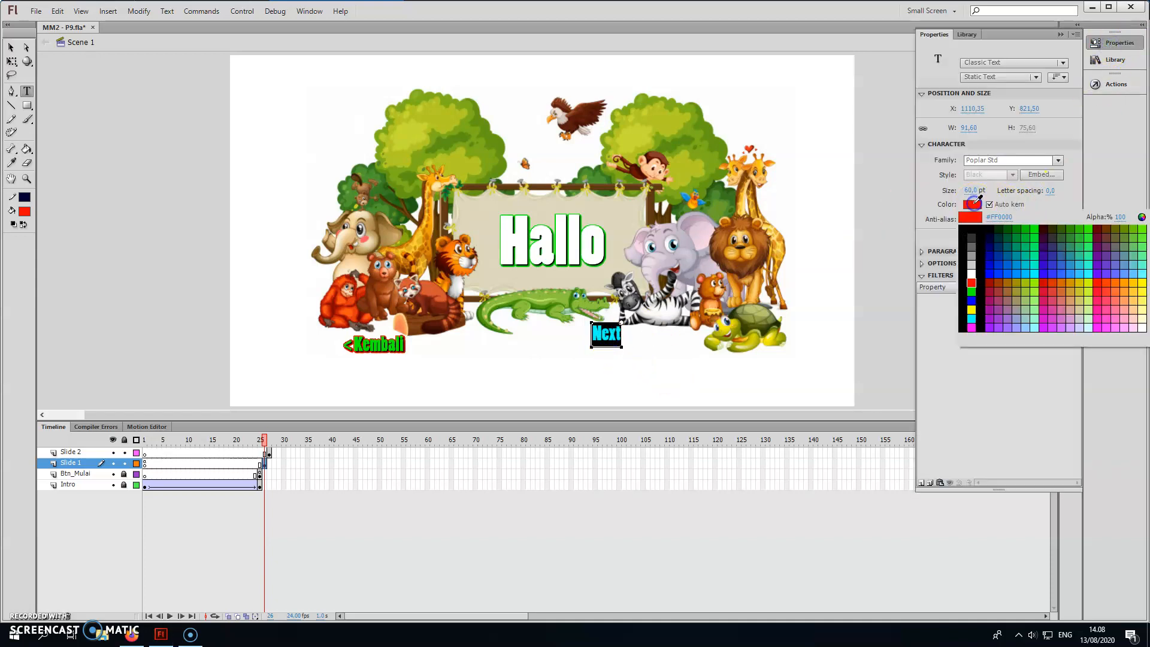
left_click(972, 290)
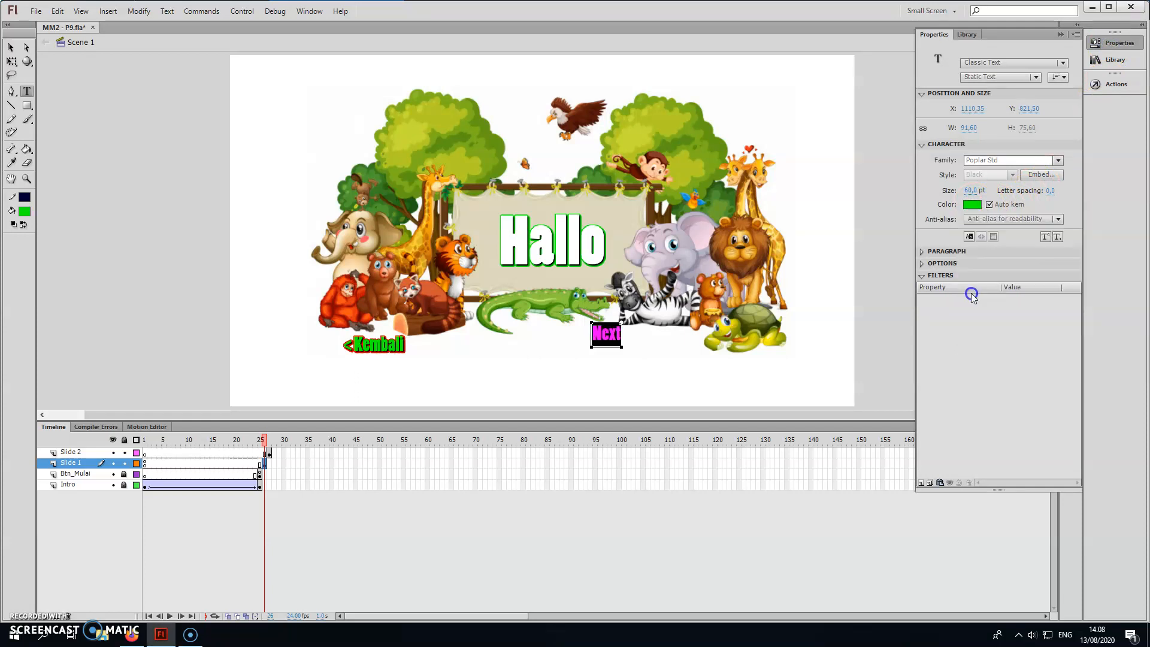
Add Drop Shadow and Glow filters to the Next text, with the glow coloured blue #0000FF at 2000 % strength.
left_click(922, 484)
left_click(957, 394)
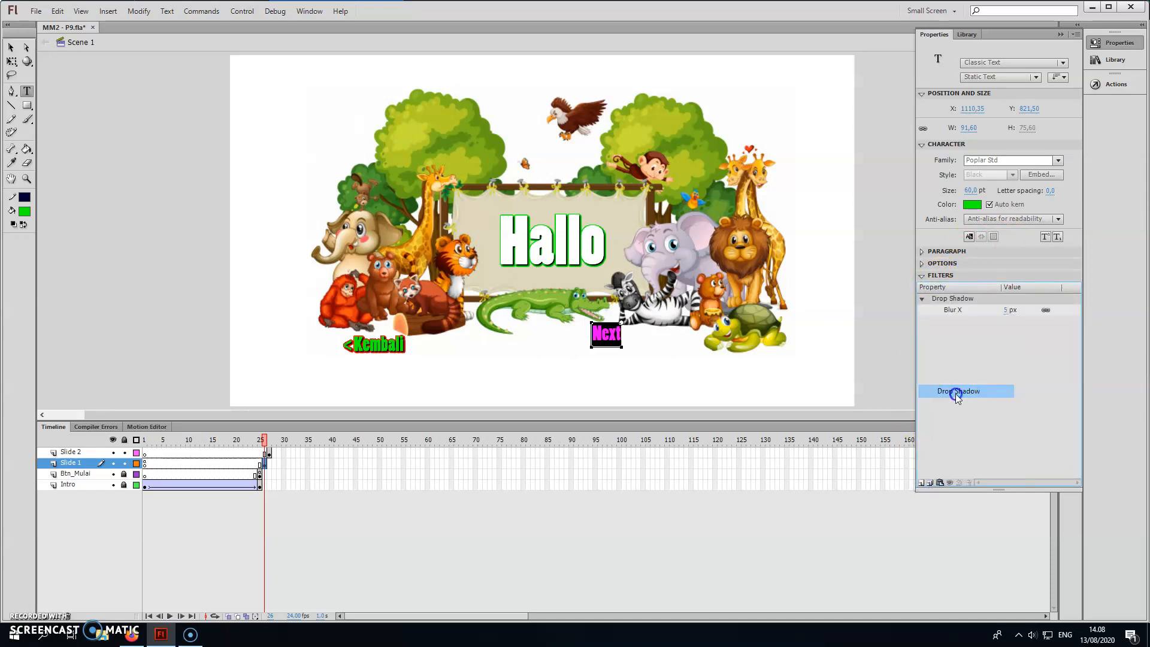
left_click(922, 484)
left_click(958, 429)
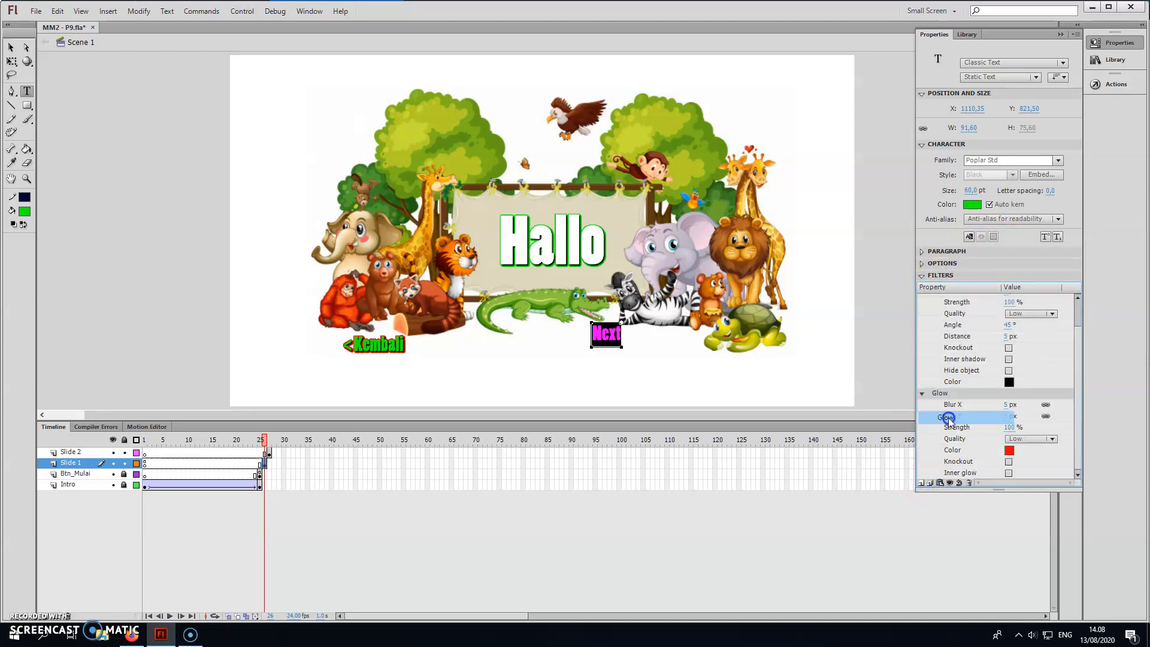
left_click(1009, 450)
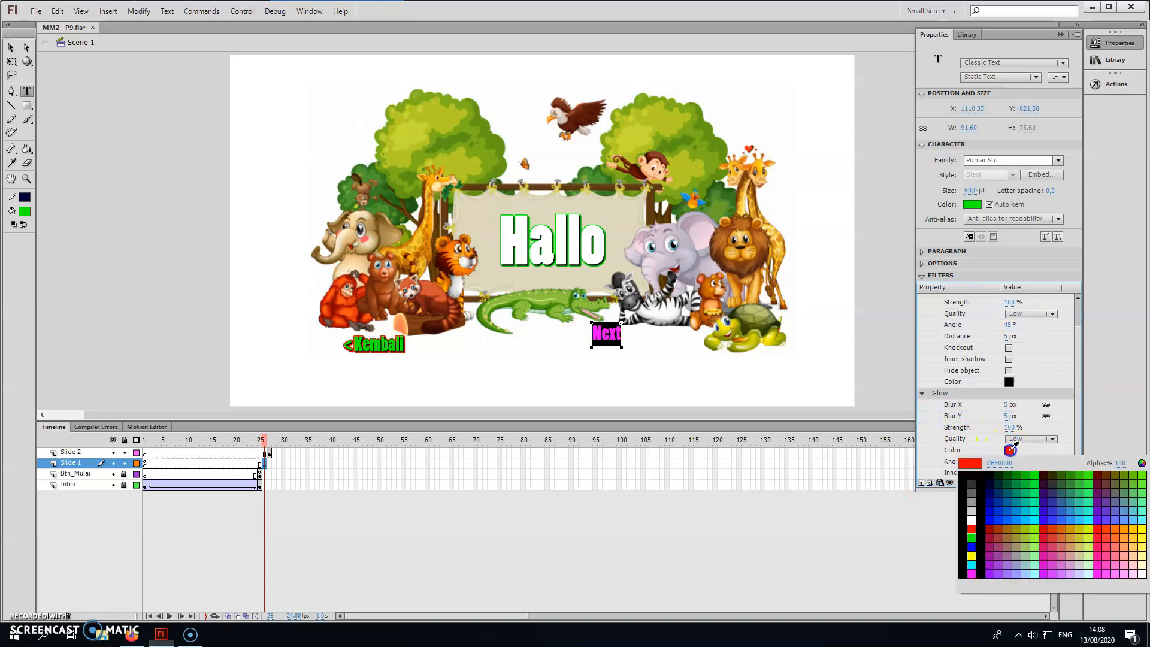
left_click(974, 546)
left_click(1010, 427)
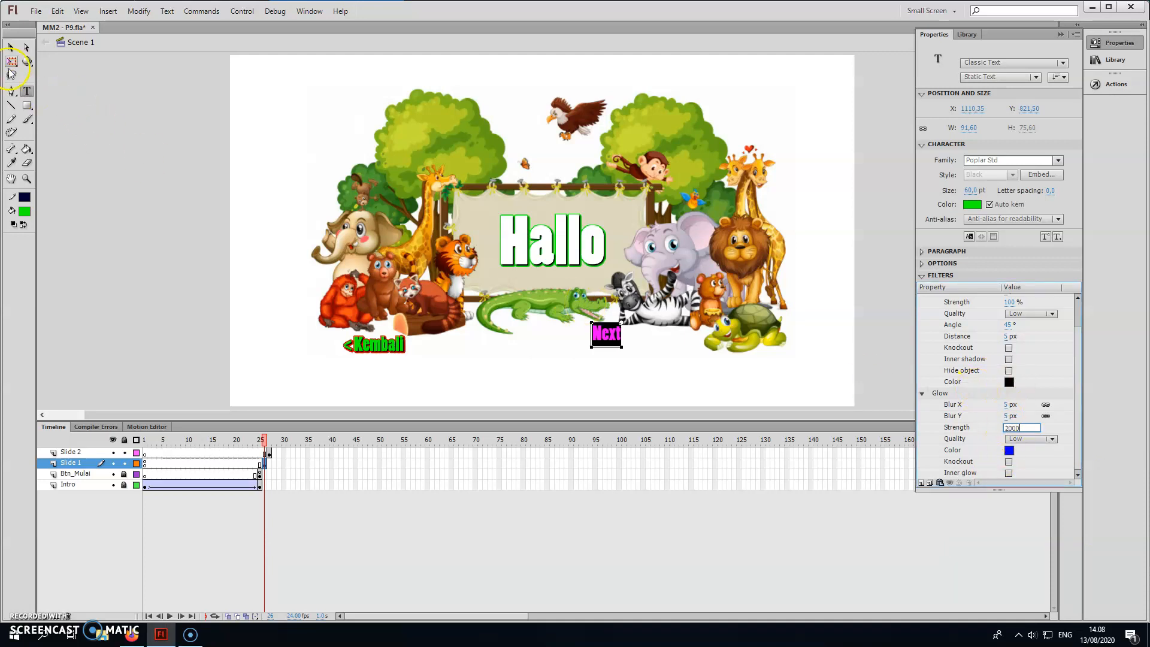
Move the Next text below the zebra, level with the Kembali button, and extend it to "Next >".
left_click(11, 47)
left_click(588, 337)
left_click_drag(639, 350, 658, 346)
double_click(658, 345)
left_click(673, 346)
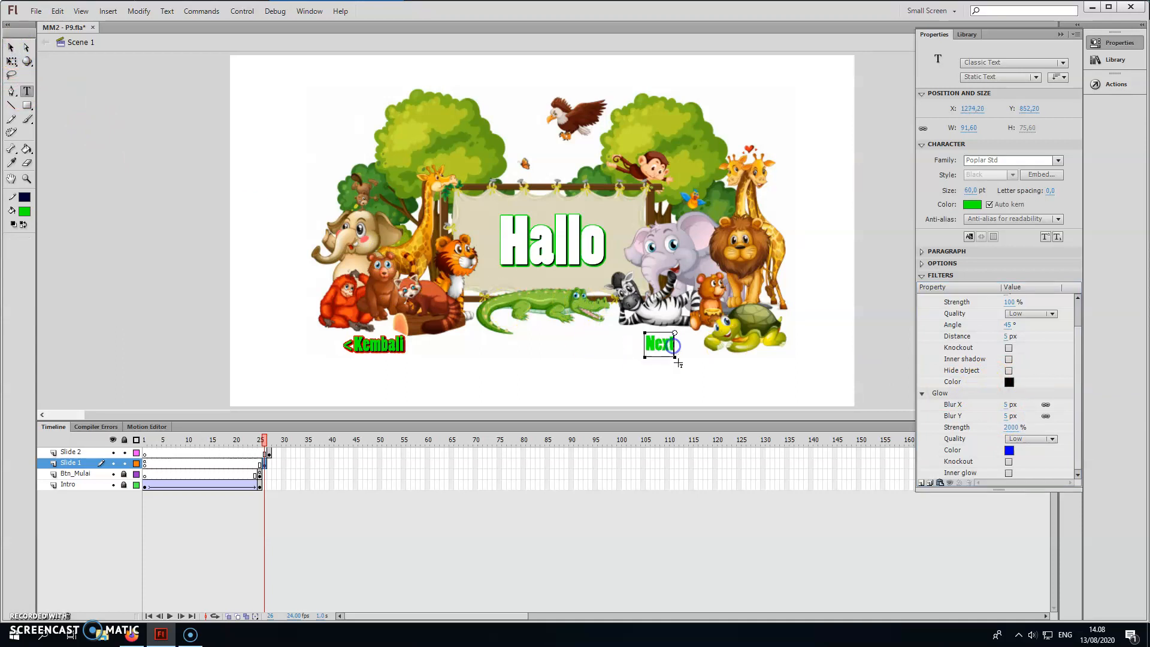
type(">")
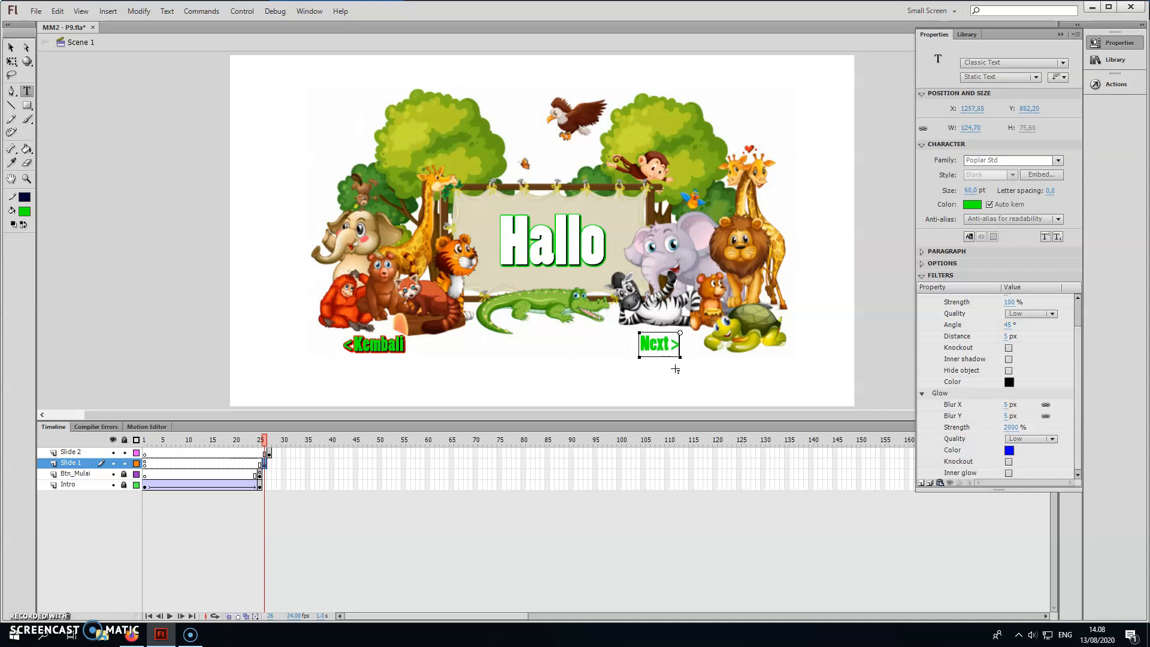
left_click(11, 46)
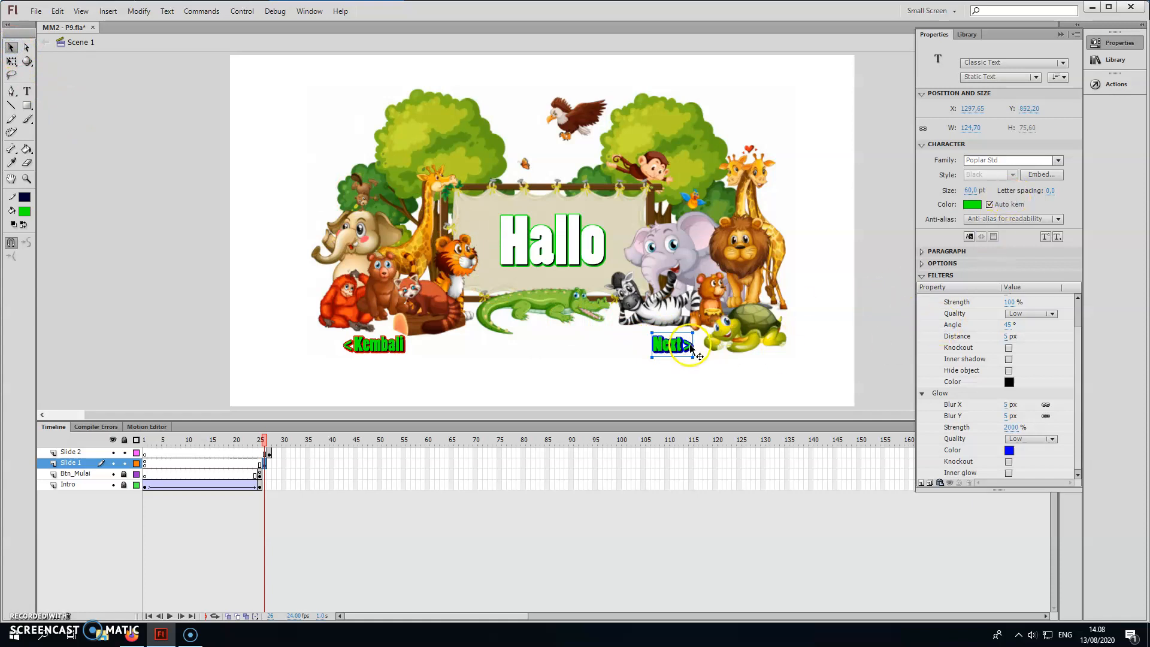
key("shift+Down")
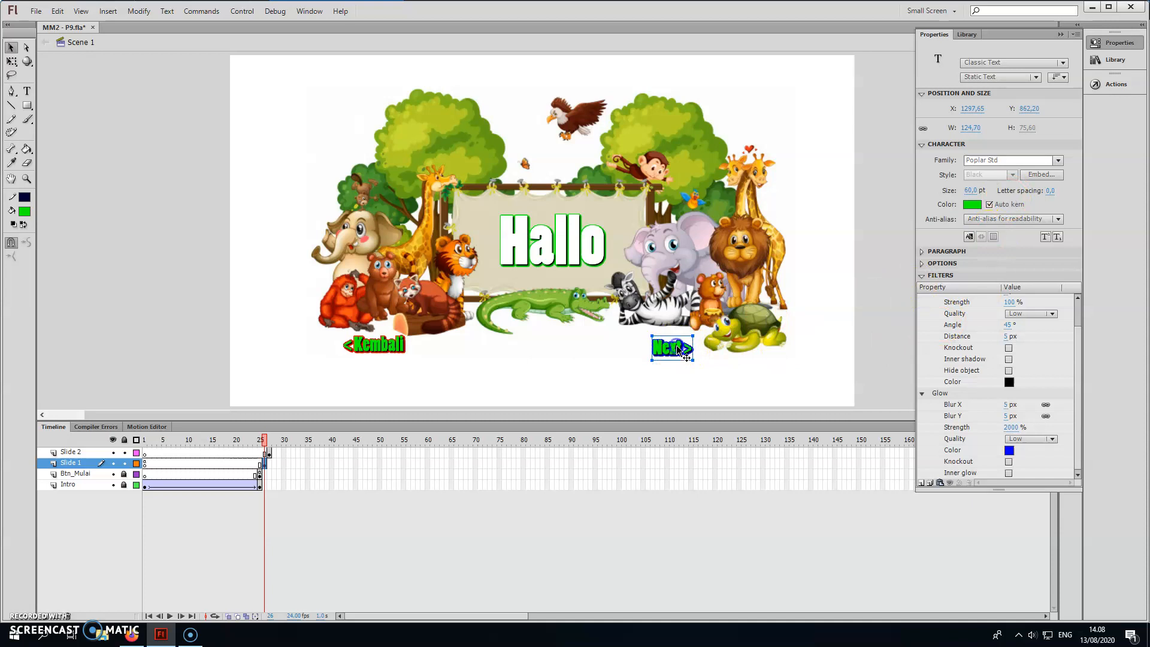
key("shift+Up")
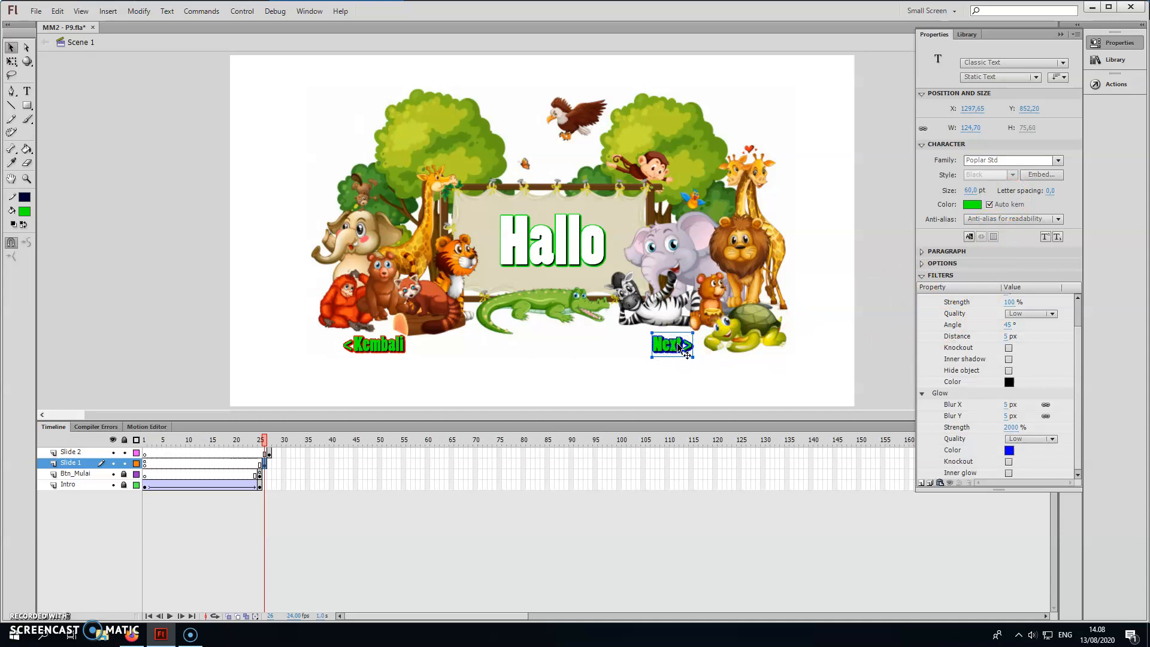
Convert the Next > text to a Button symbol named Btn_next.
right_click(679, 346)
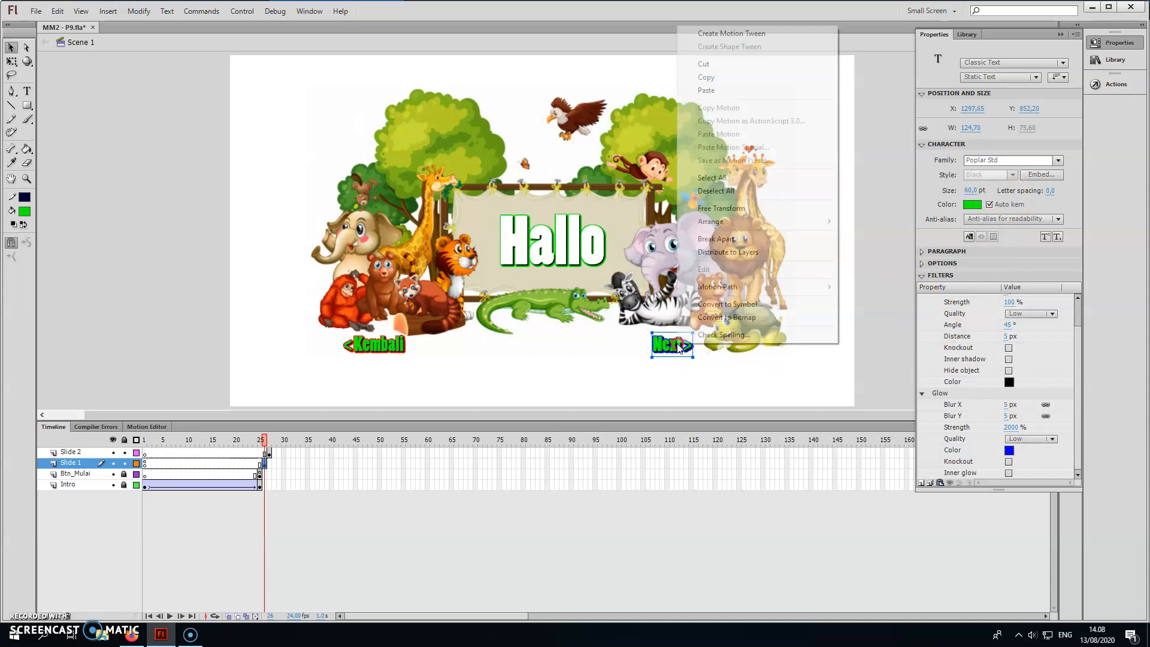
left_click(742, 304)
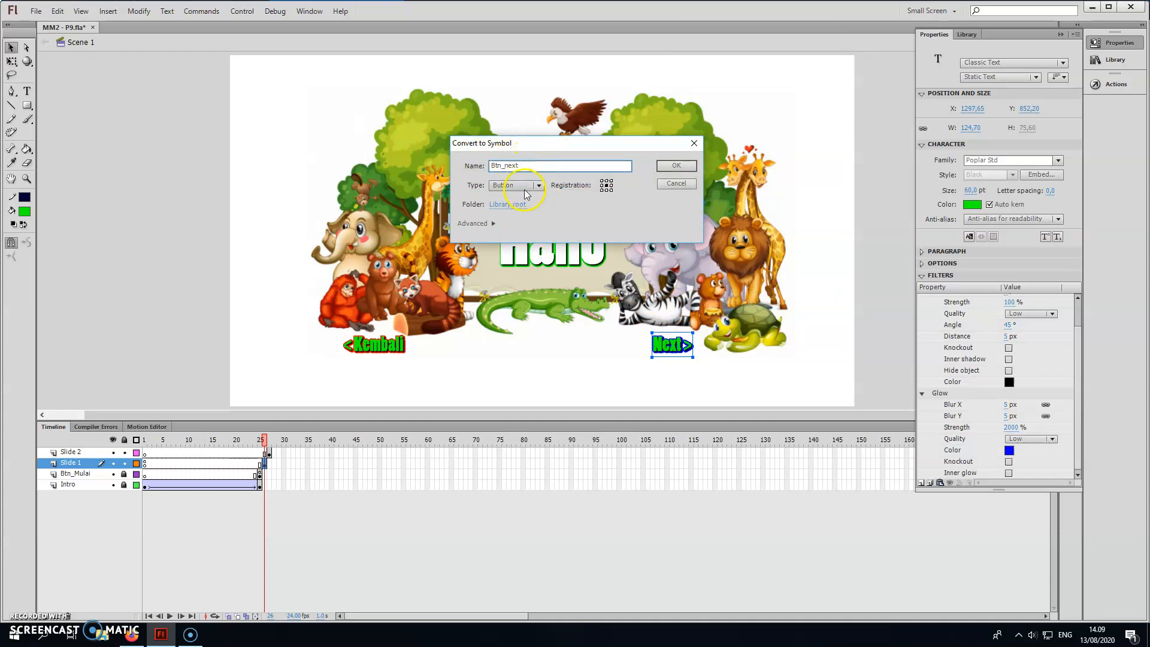
left_click(663, 173)
Insert a keyframe in the Over state of Btn_next and enlarge its text to about 160 px wide.
double_click(679, 343)
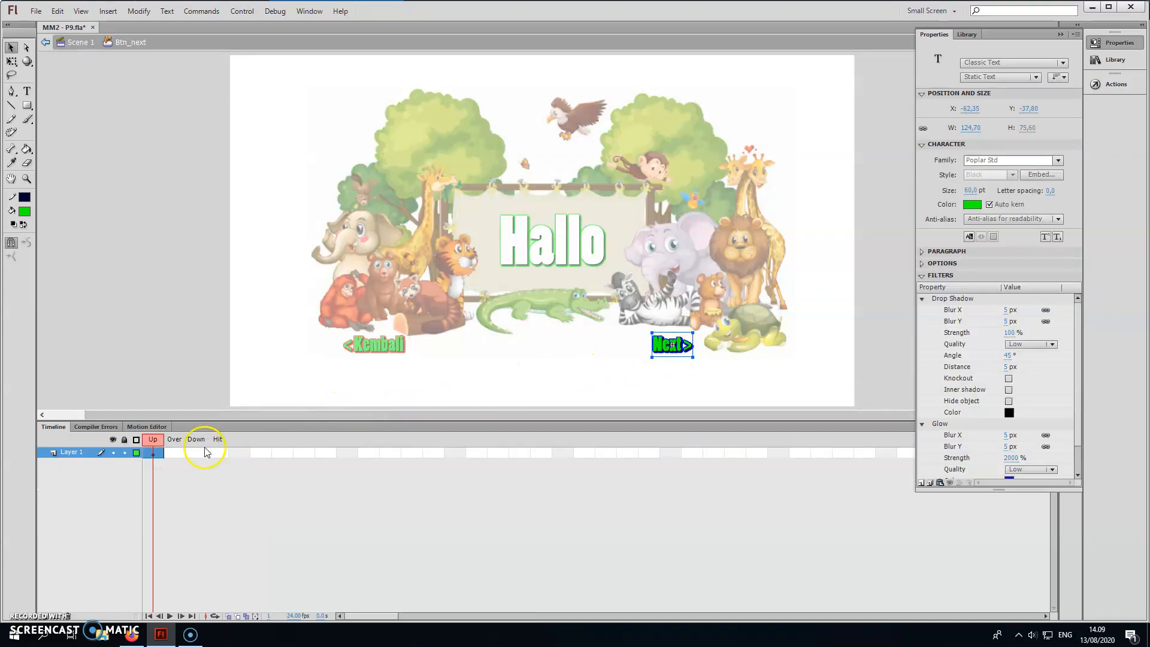
left_click(179, 454)
right_click(178, 459)
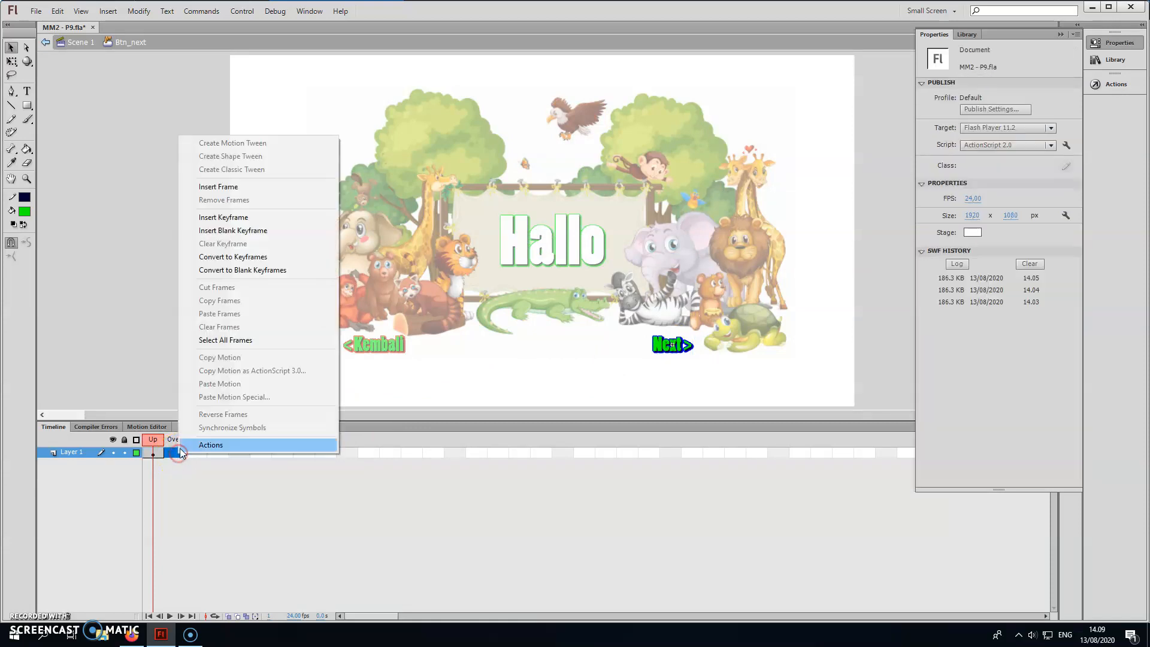
left_click(253, 218)
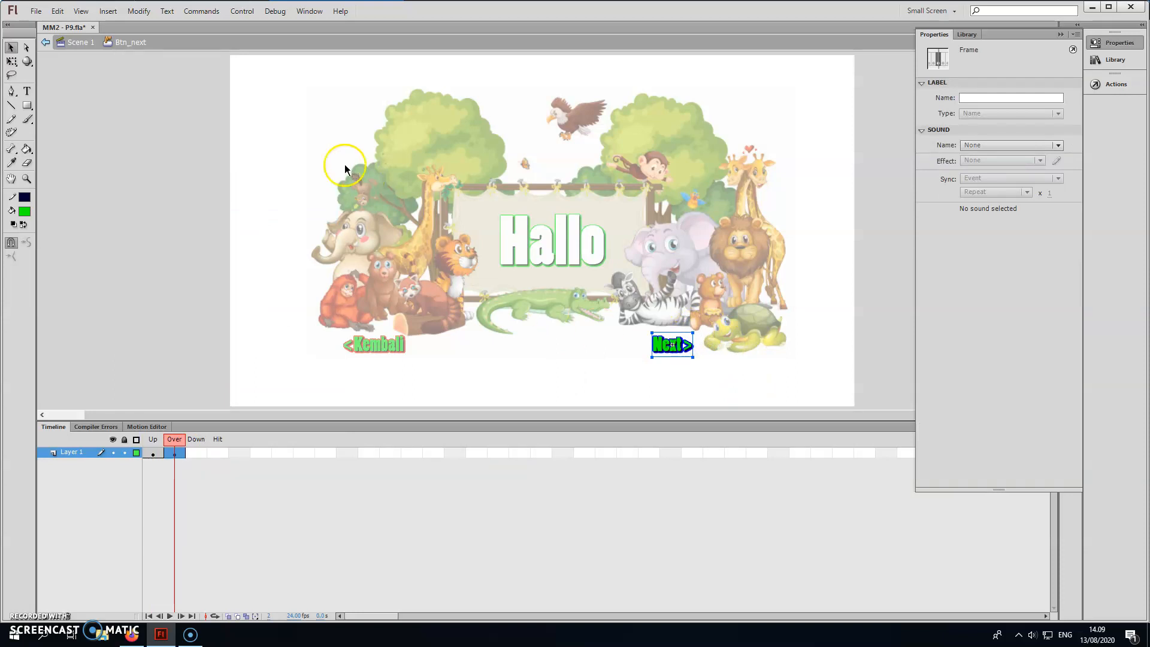
left_click(10, 62)
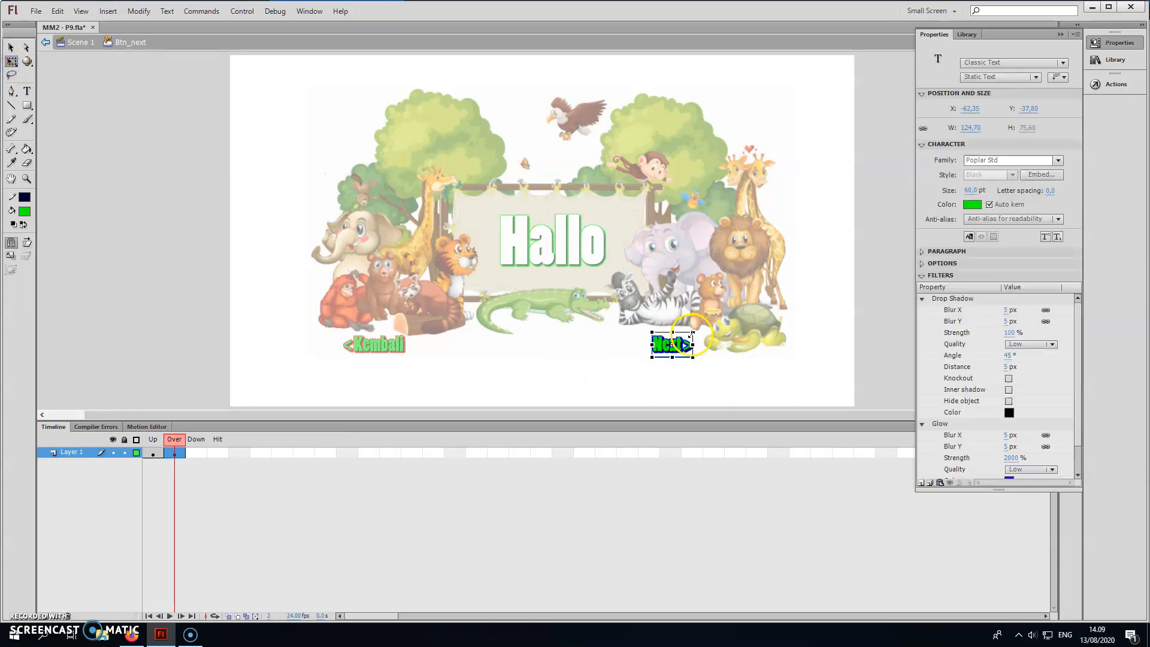
left_click_drag(699, 329, 699, 328)
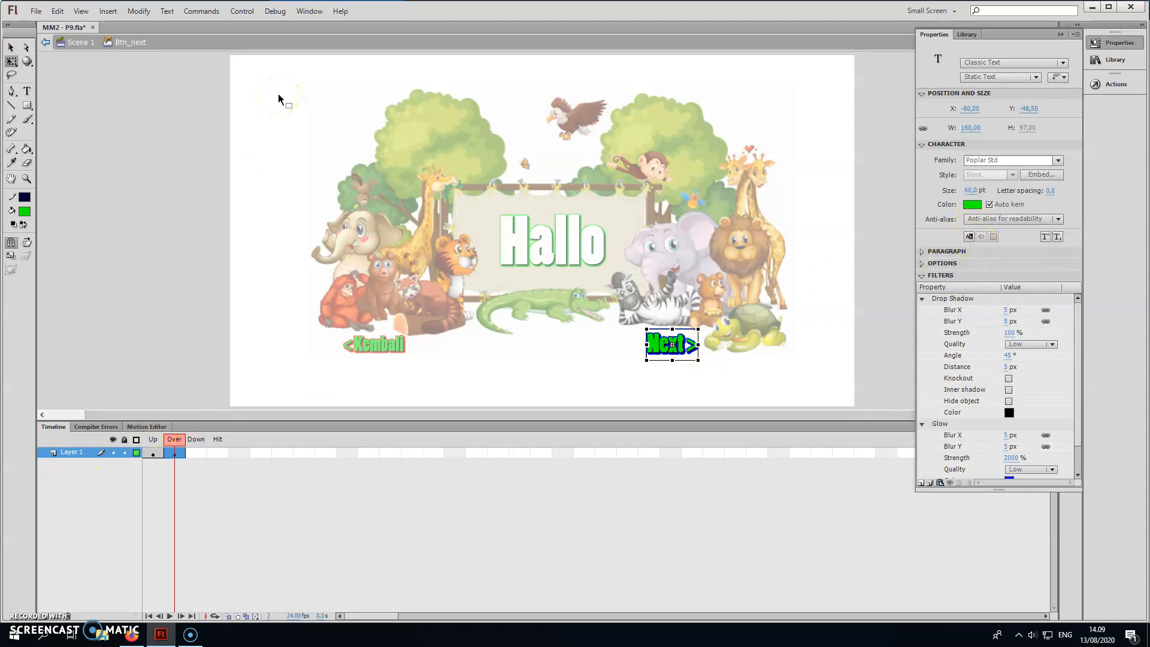
Open the Sounds common library and dock it under Actions, expanded to show the sound list.
left_click(310, 11)
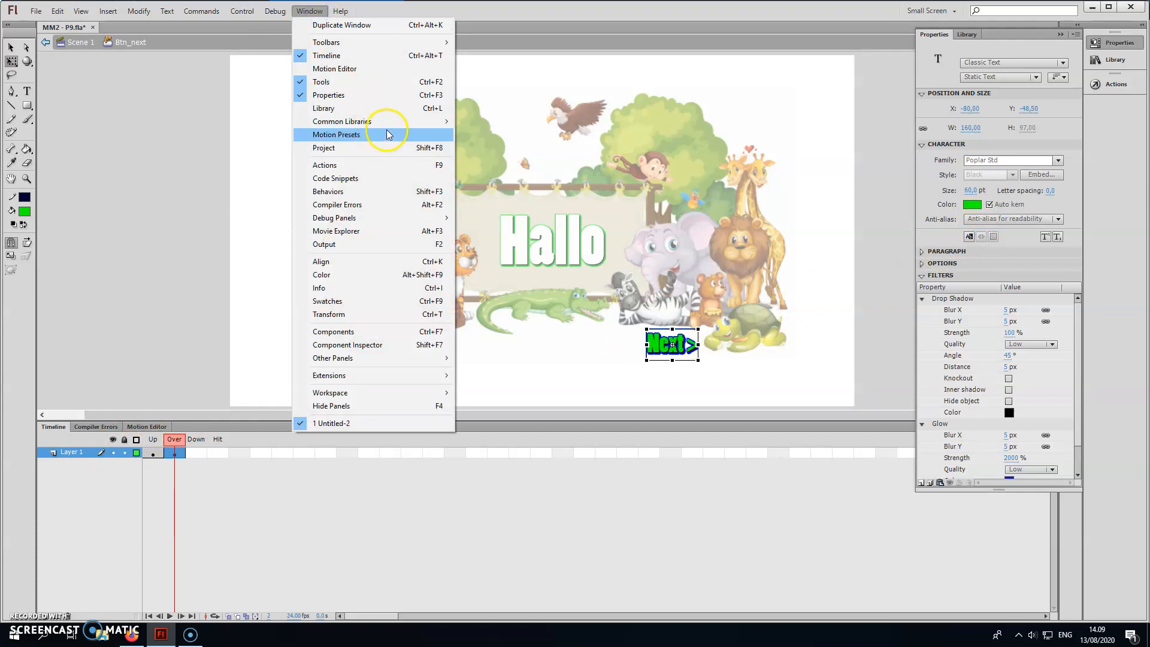
mouse_move(391, 121)
left_click(493, 146)
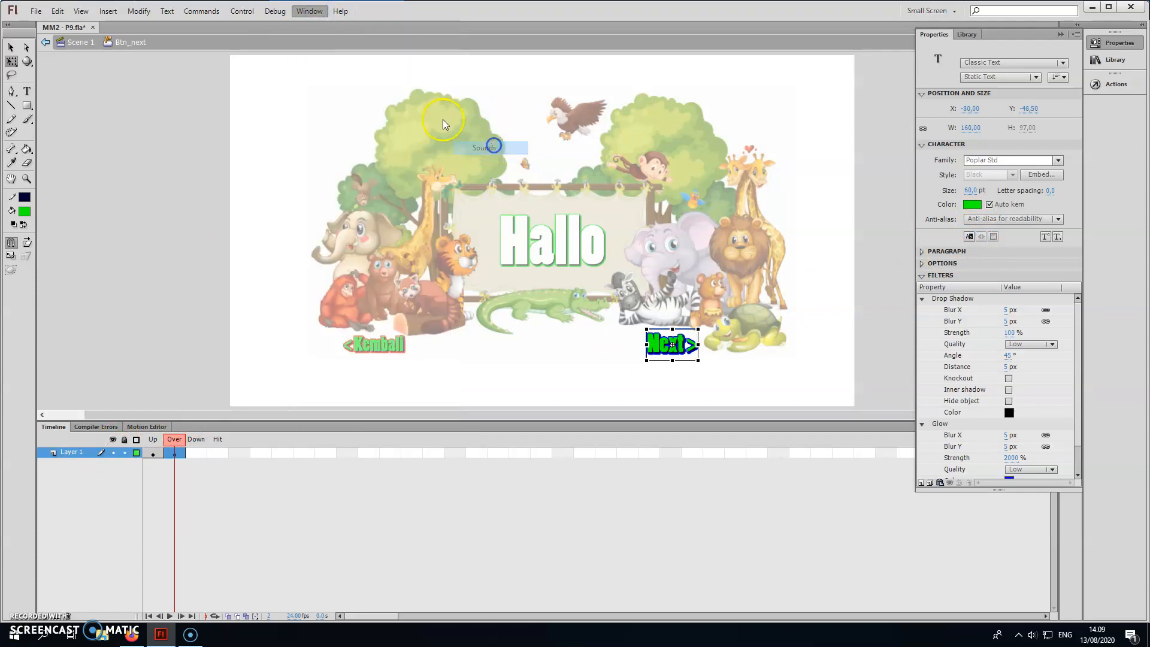
left_click_drag(584, 263, 1107, 107)
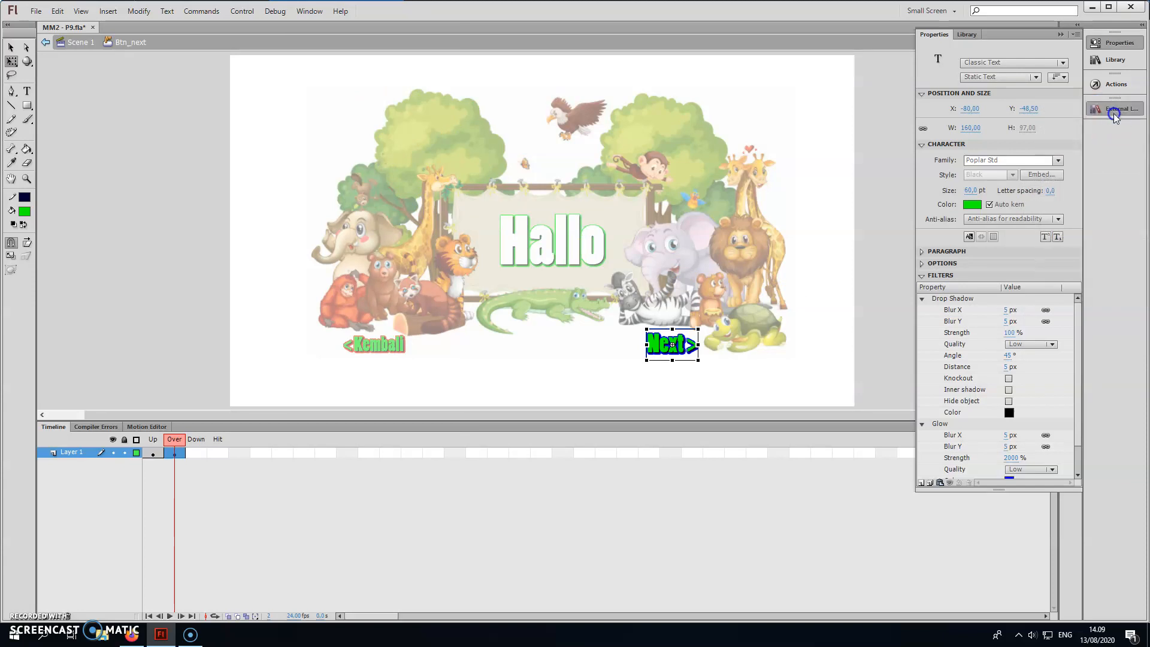
left_click(1113, 113)
left_click_drag(958, 287, 857, 362)
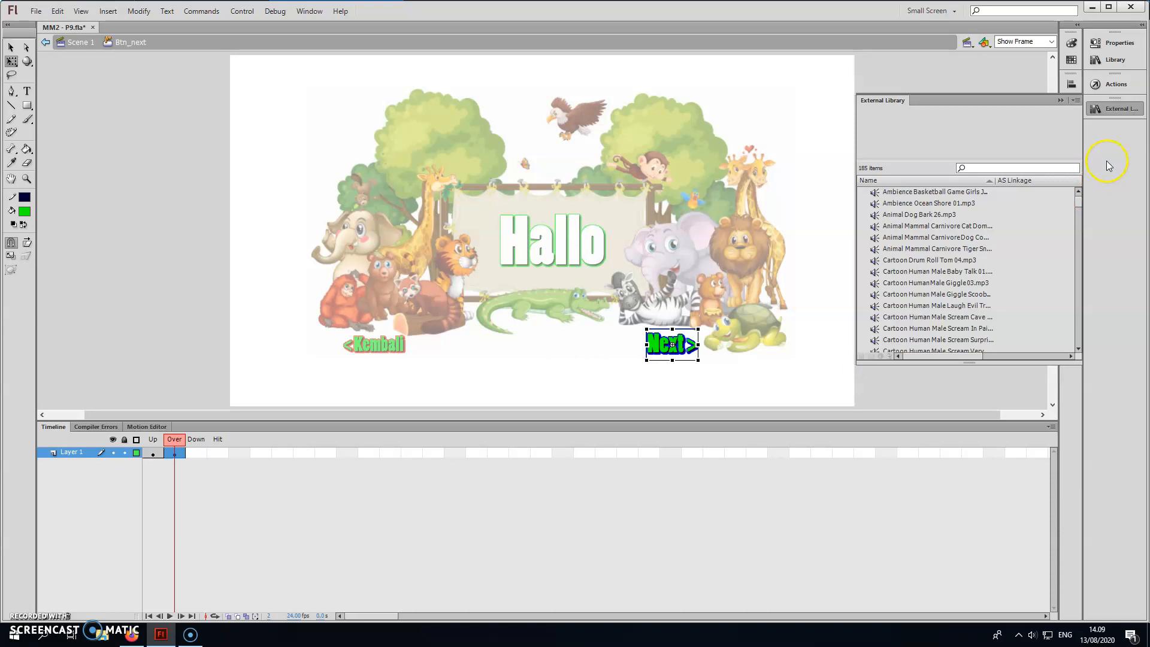
Search the sound library for "whip", preview the sounds, and add Weapon Sword Whip 02.mp3 to the Over state.
left_click(1002, 167)
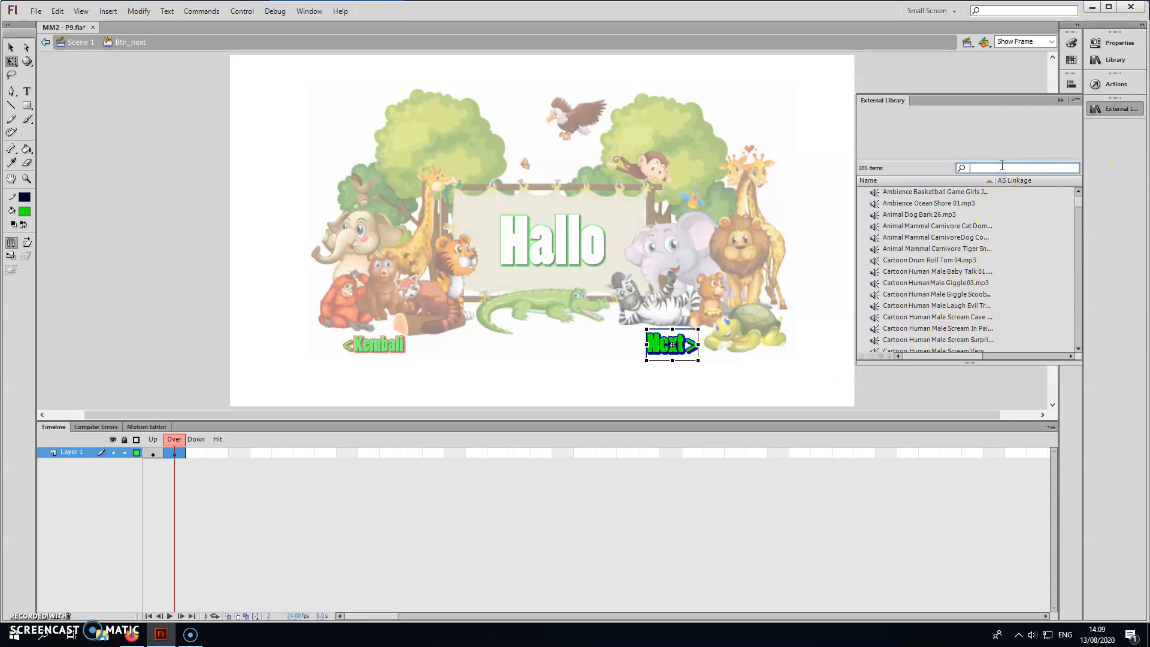
type("ship")
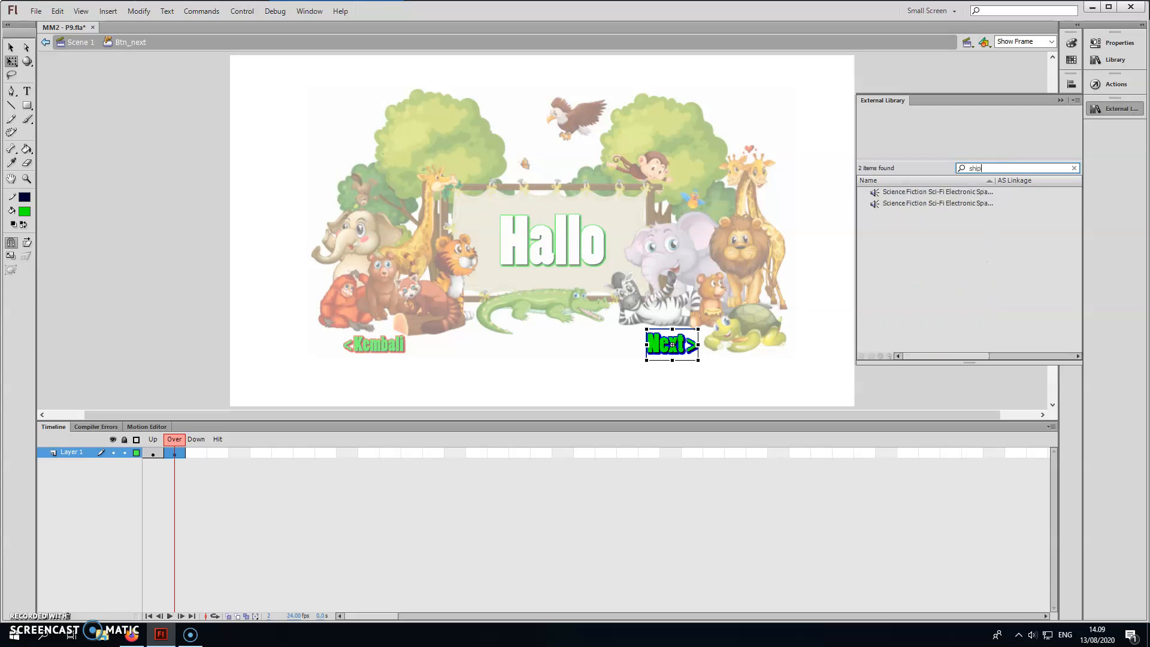
key("Delete")
type("w")
left_click(933, 228)
left_click(935, 224)
left_click(984, 247)
left_click(1076, 111)
left_click_drag(923, 237, 670, 343)
Insert a keyframe in the Down state of Btn_next and shrink its text to nearly the Up state's size.
left_click(200, 452)
left_click(156, 457)
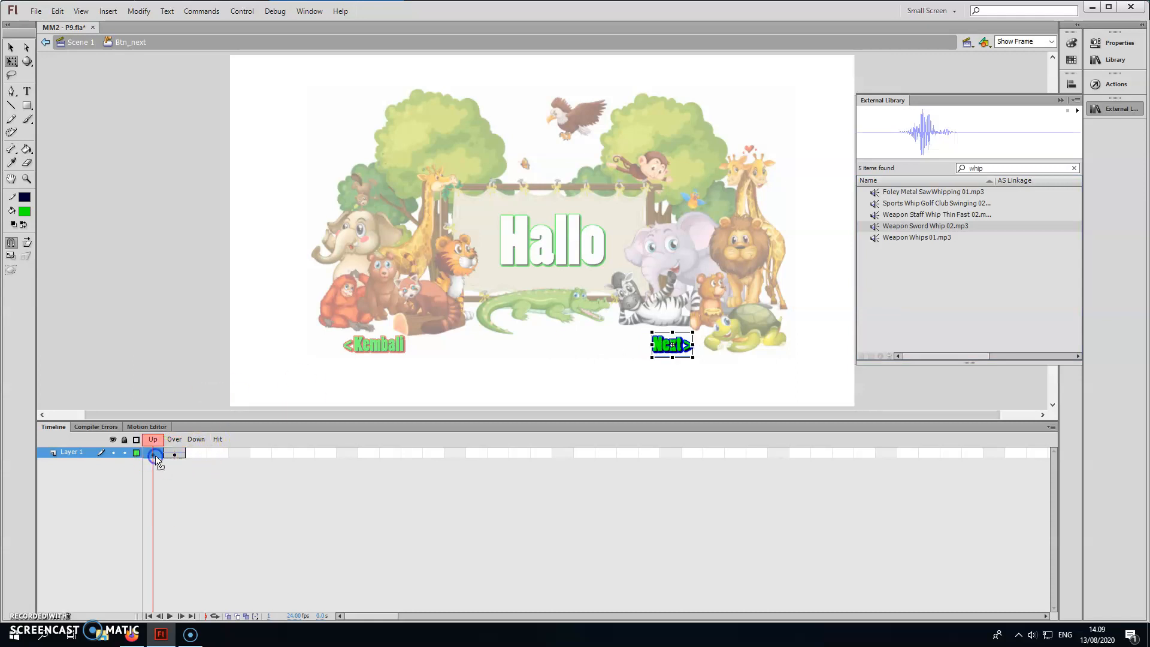
left_click(196, 454)
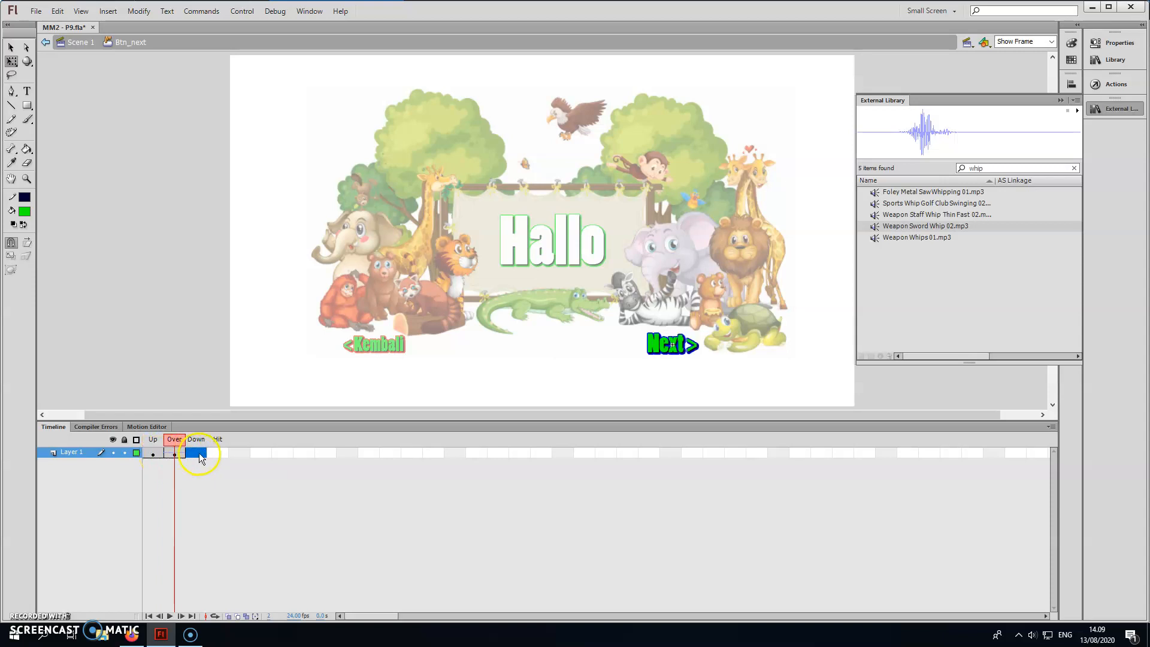
key("ctrl+v")
key("ctrl+z")
right_click(201, 458)
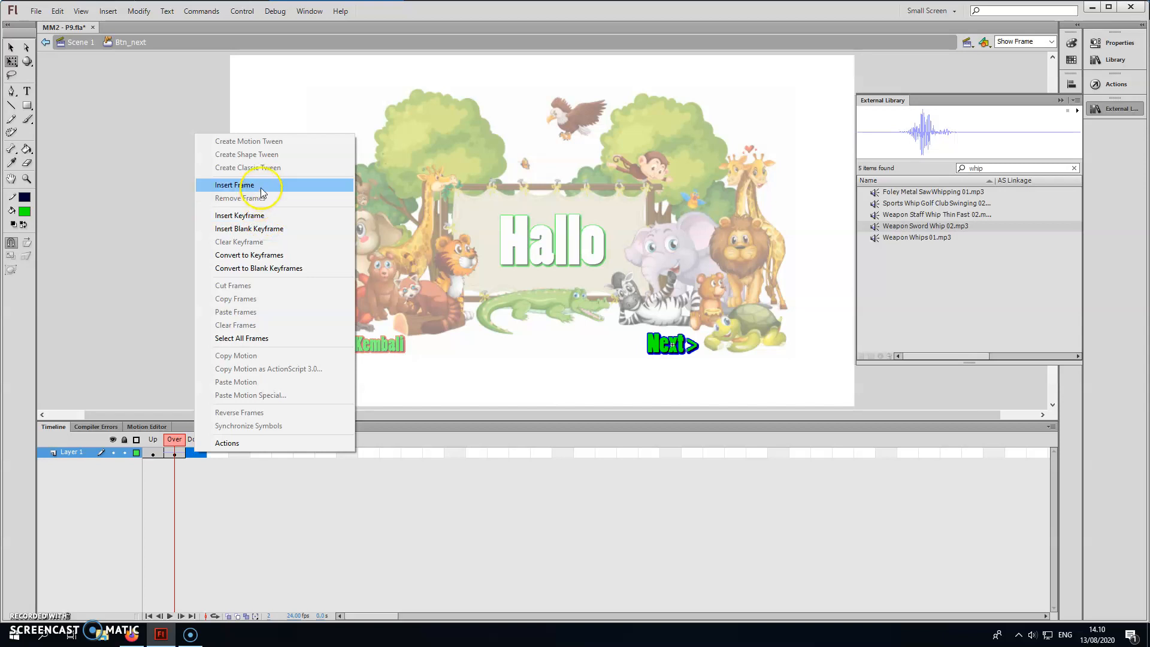
left_click(239, 216)
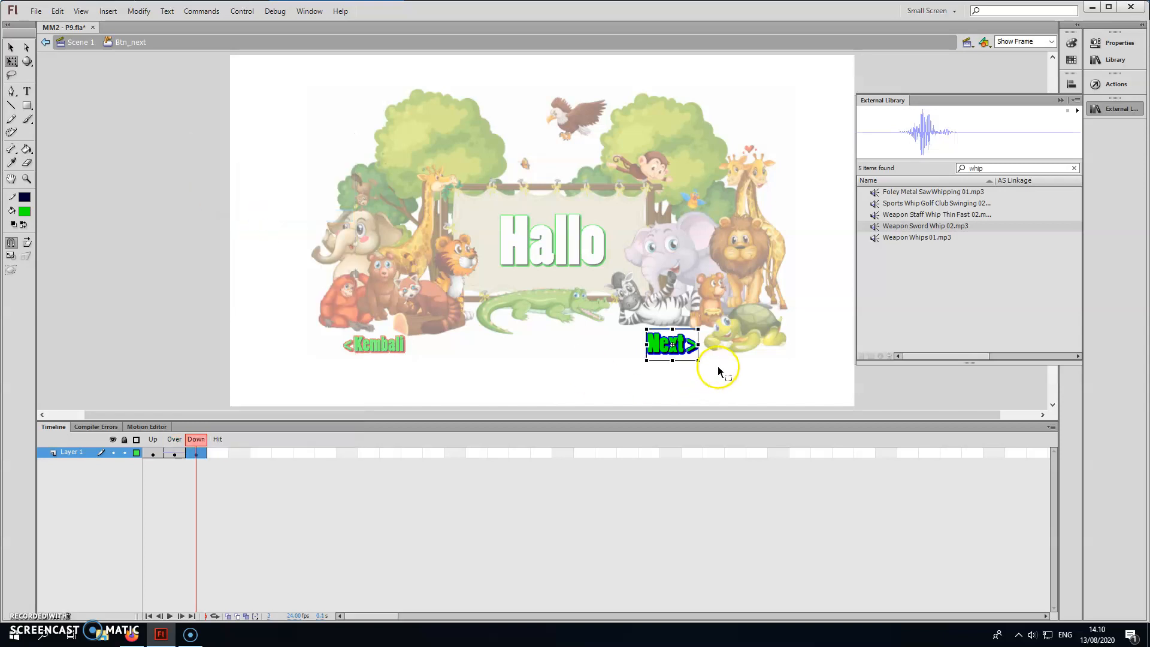
left_click_drag(693, 333, 693, 333)
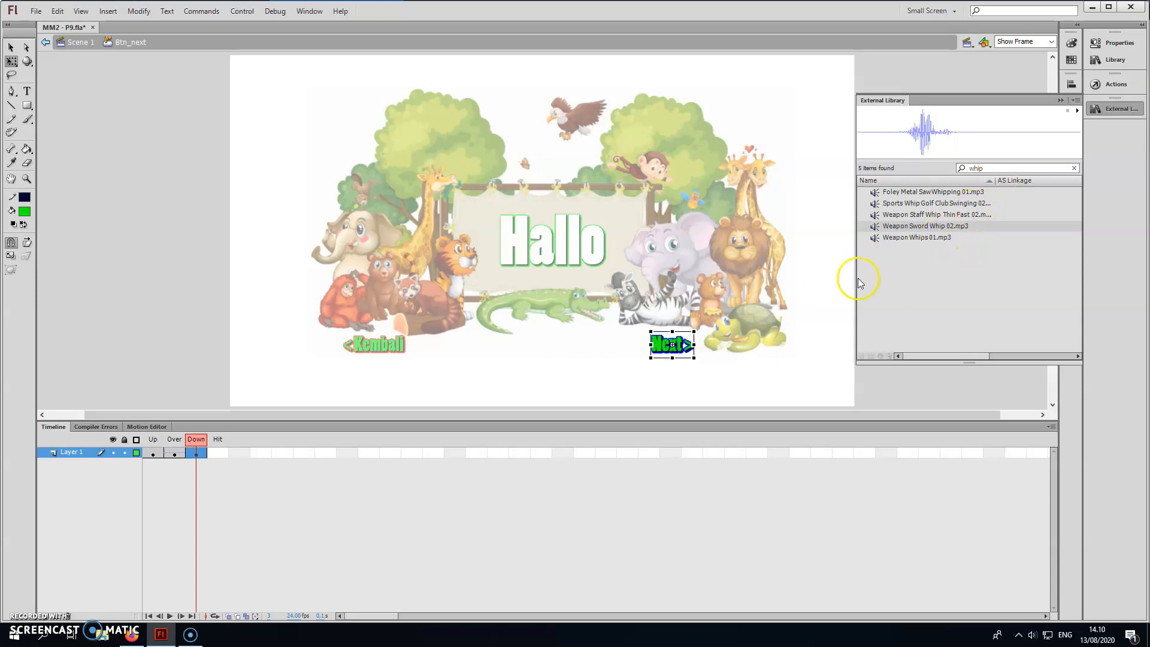
Search the sound library for "hits" and add Weapon Sword Hits Sword 04.mp3 to the Down state.
left_click(981, 170)
type("hits")
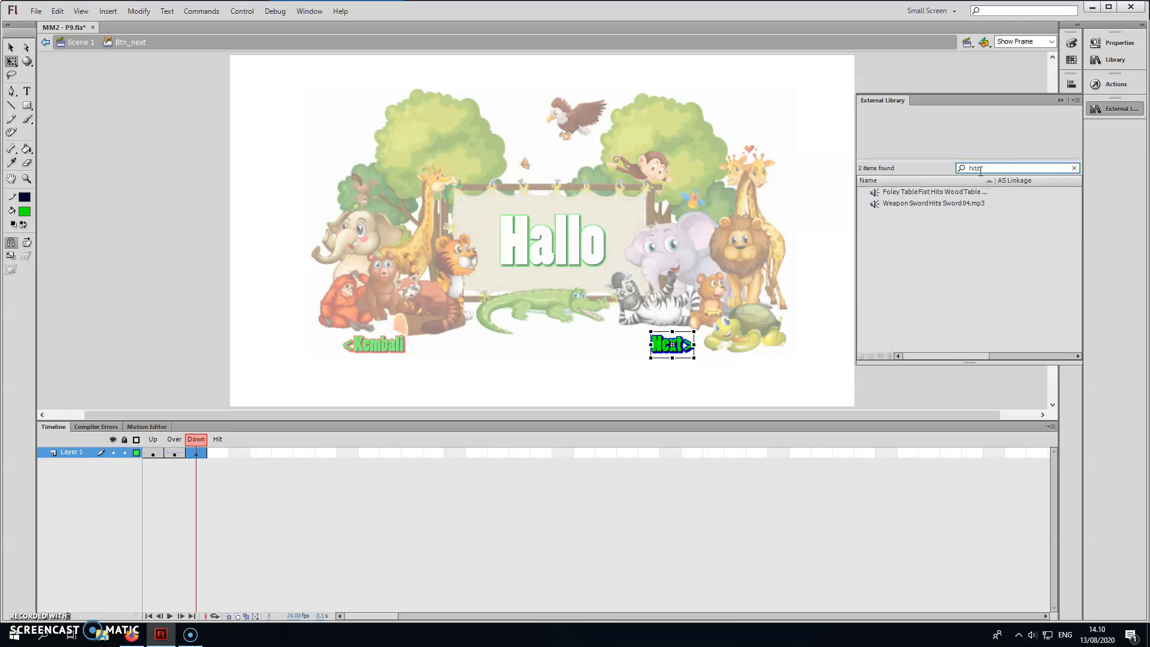
left_click(939, 207)
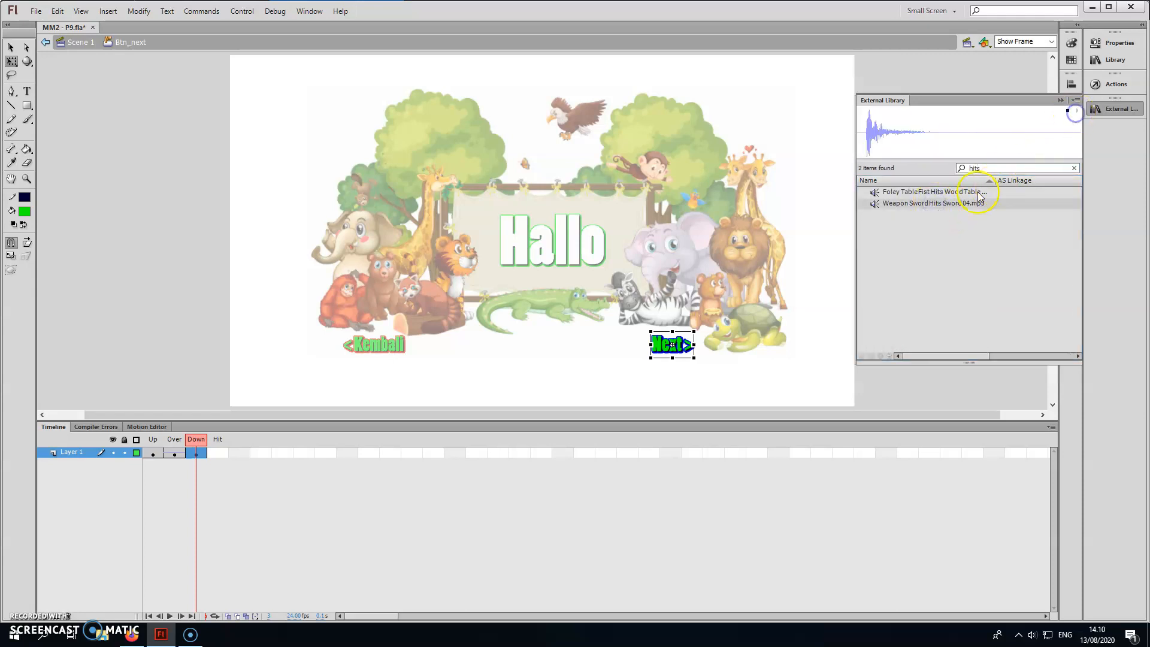
left_click_drag(927, 206, 687, 346)
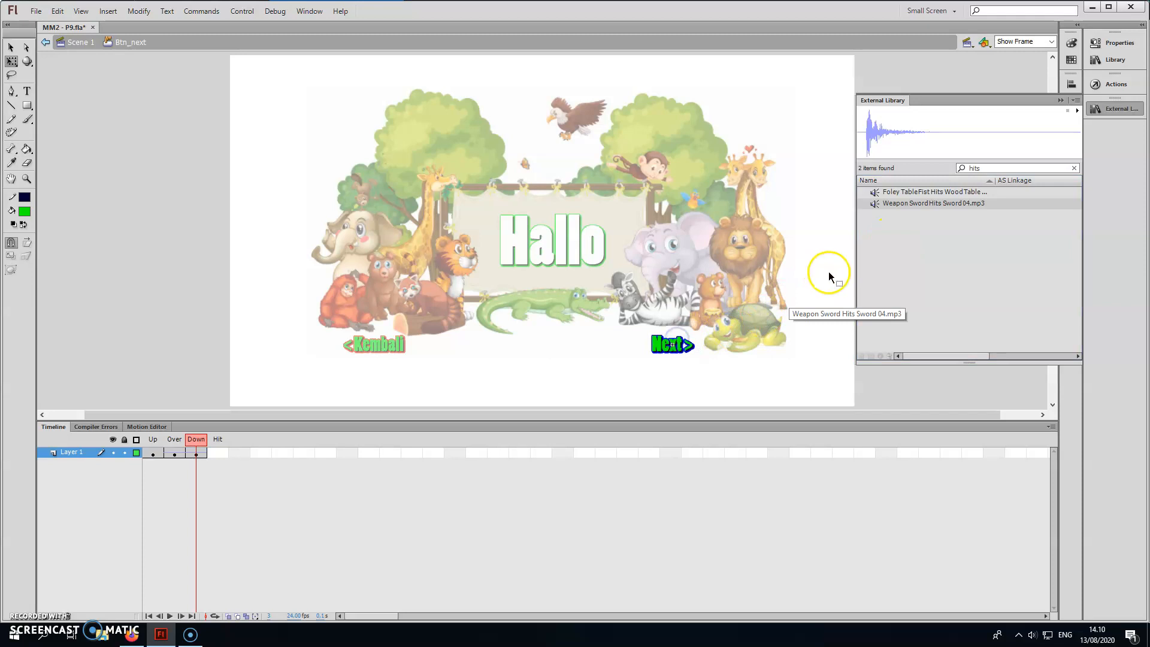
Recolor the Next text in the Down state of Btn_next to magenta and its glow to yellow.
left_click(958, 232)
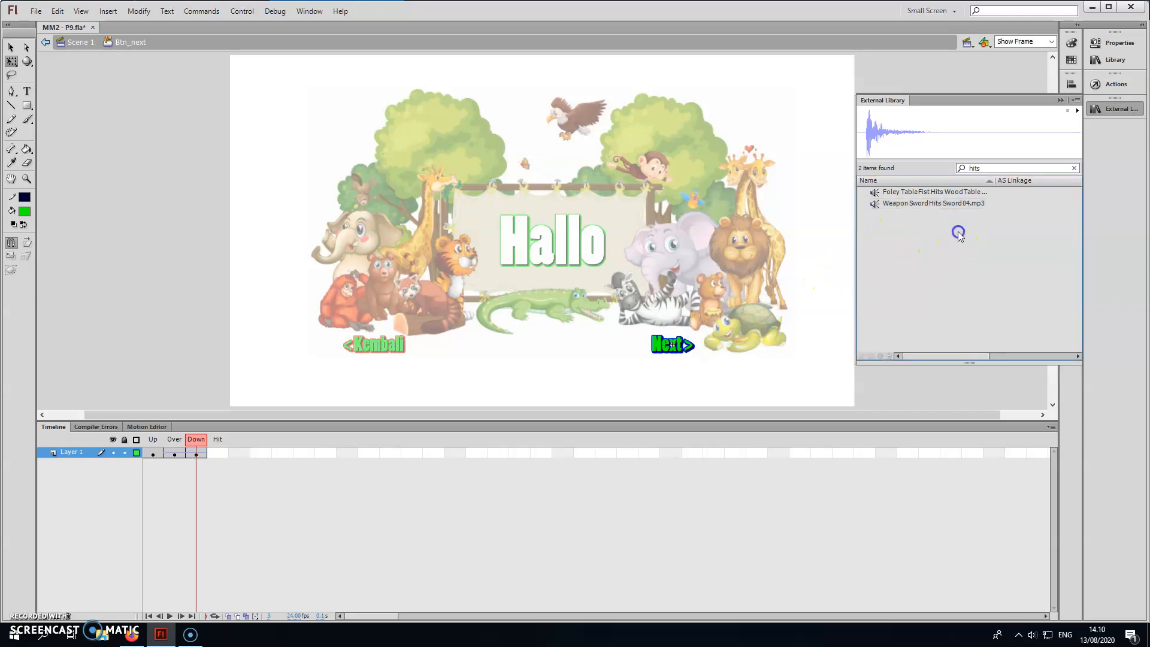
left_click(1060, 100)
left_click(1101, 43)
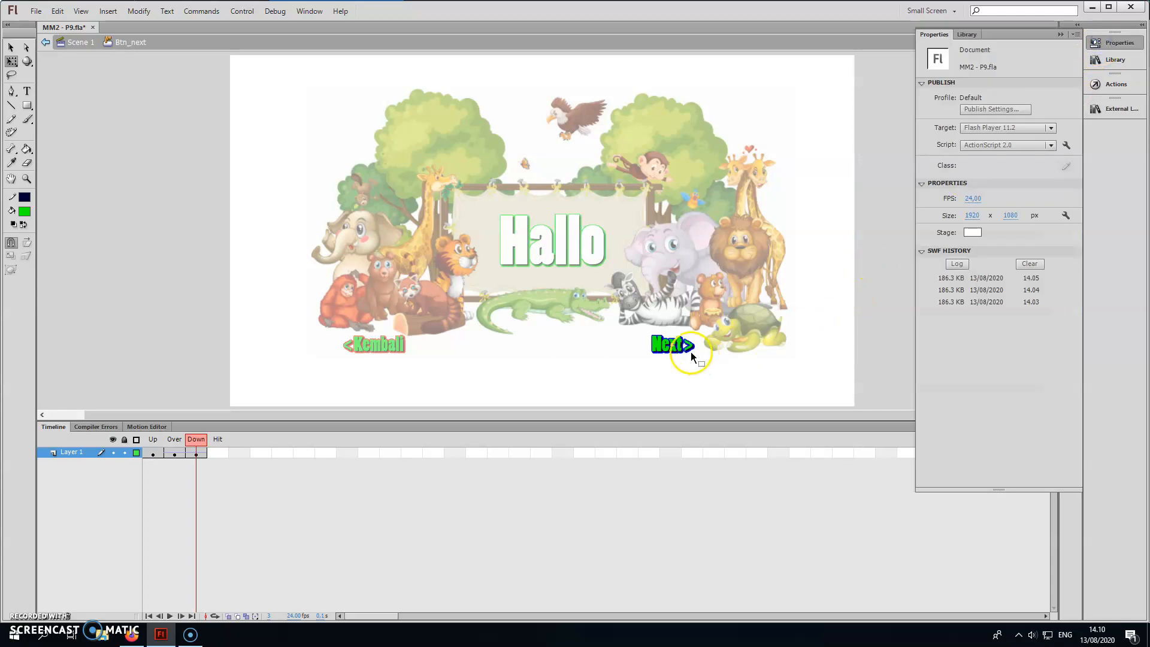
left_click(691, 351)
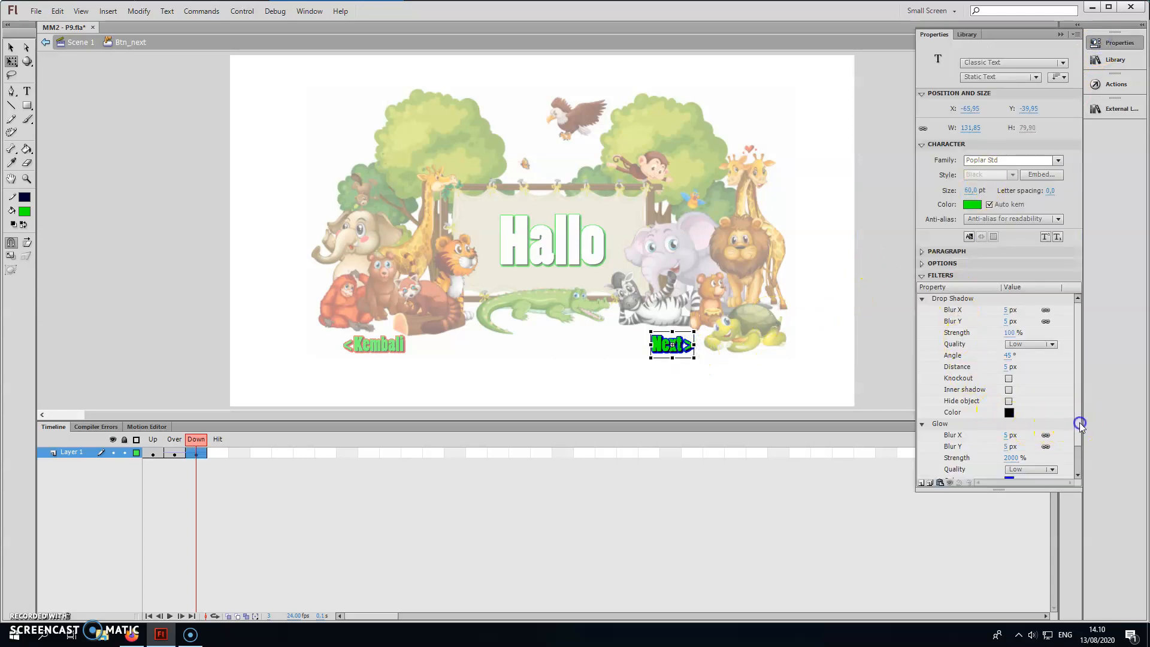
left_click_drag(1080, 424, 1078, 475)
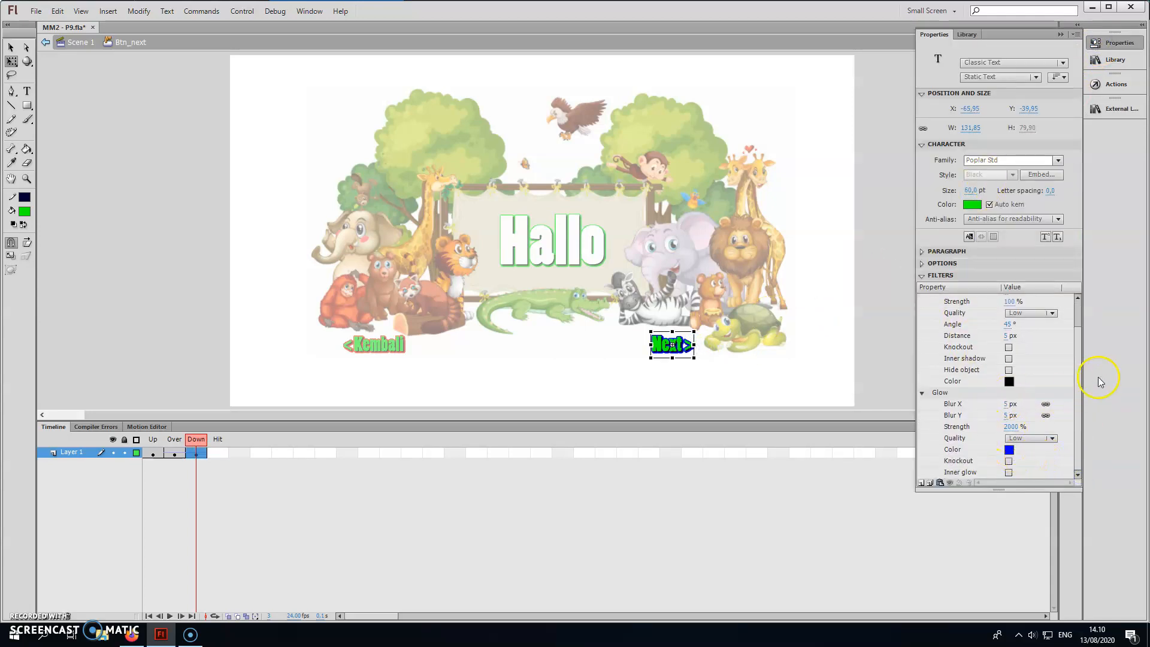
scroll(1080, 369, "up", 3)
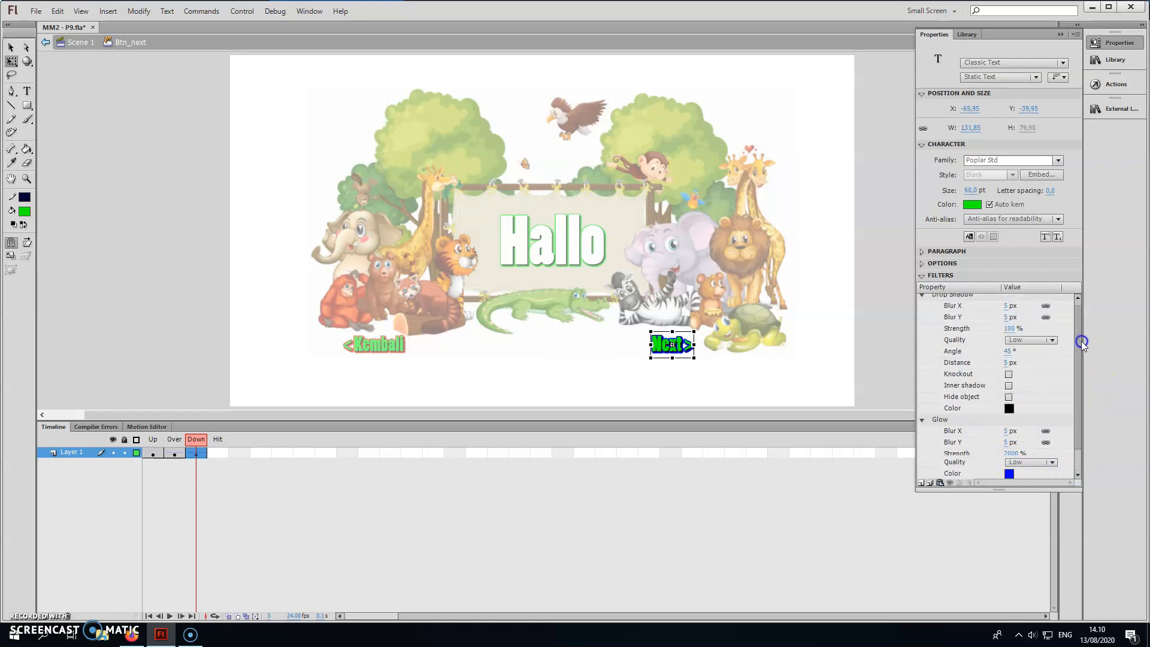
left_click(972, 205)
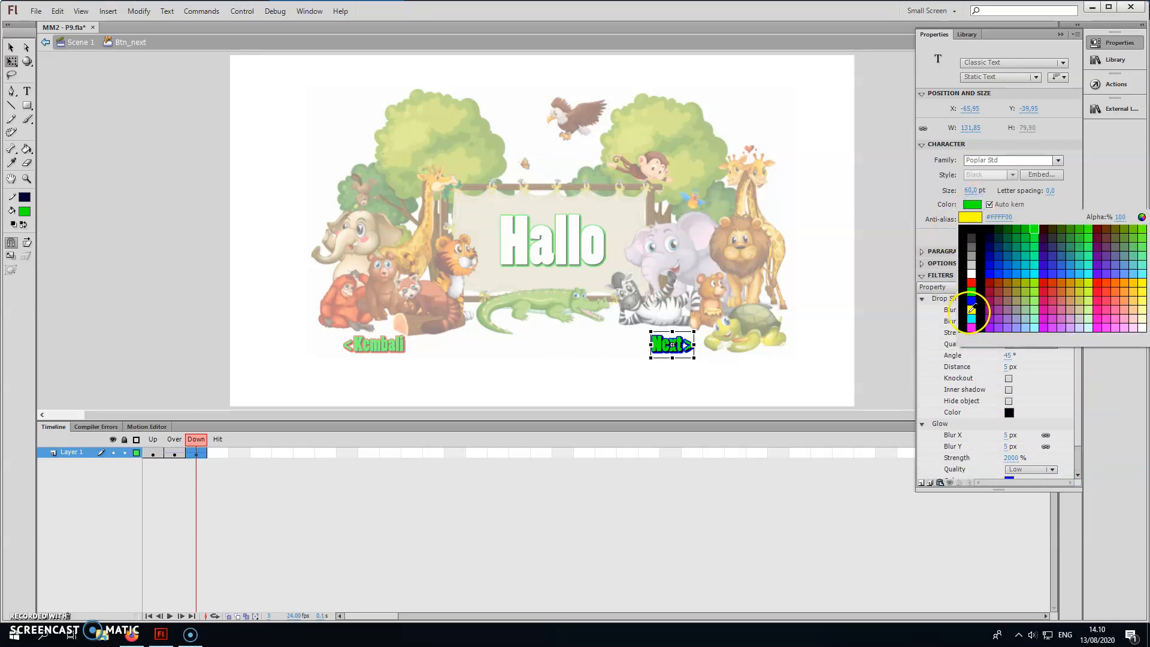
left_click(971, 307)
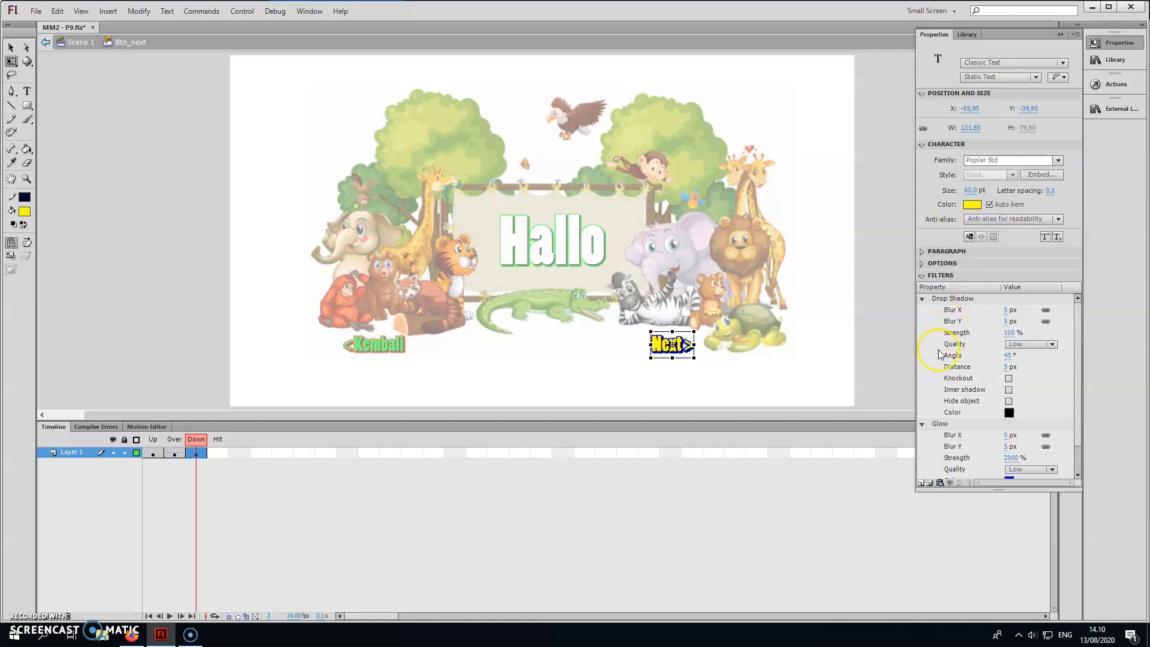
left_click_drag(1078, 432, 1076, 472)
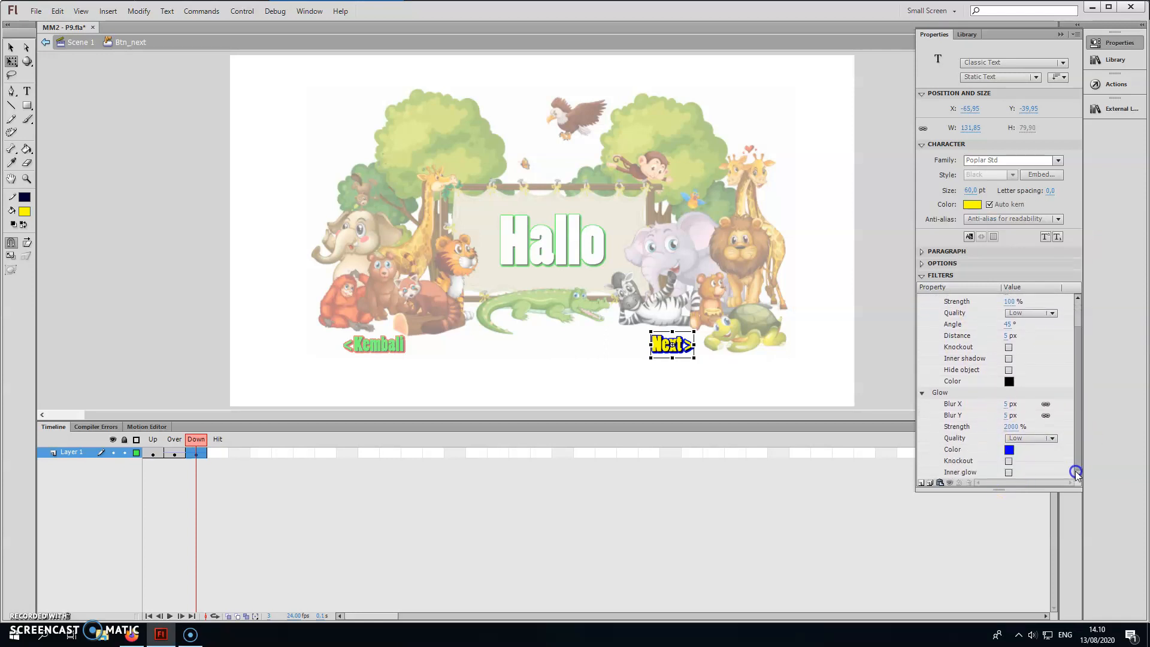
left_click(972, 204)
left_click(973, 327)
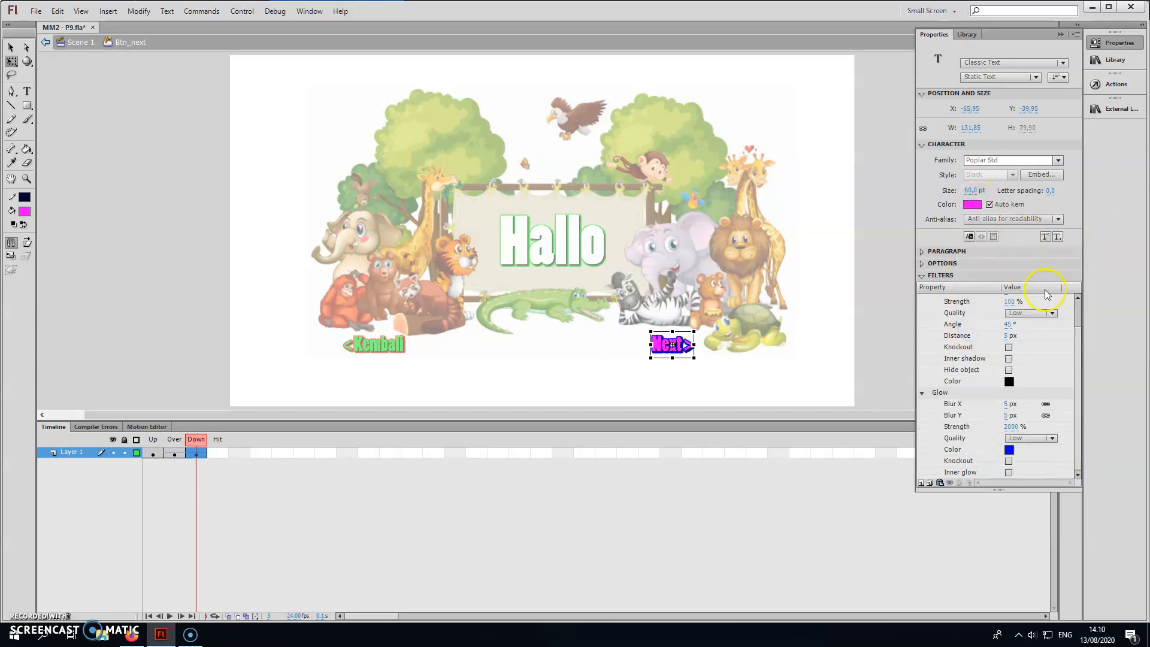
left_click(1009, 450)
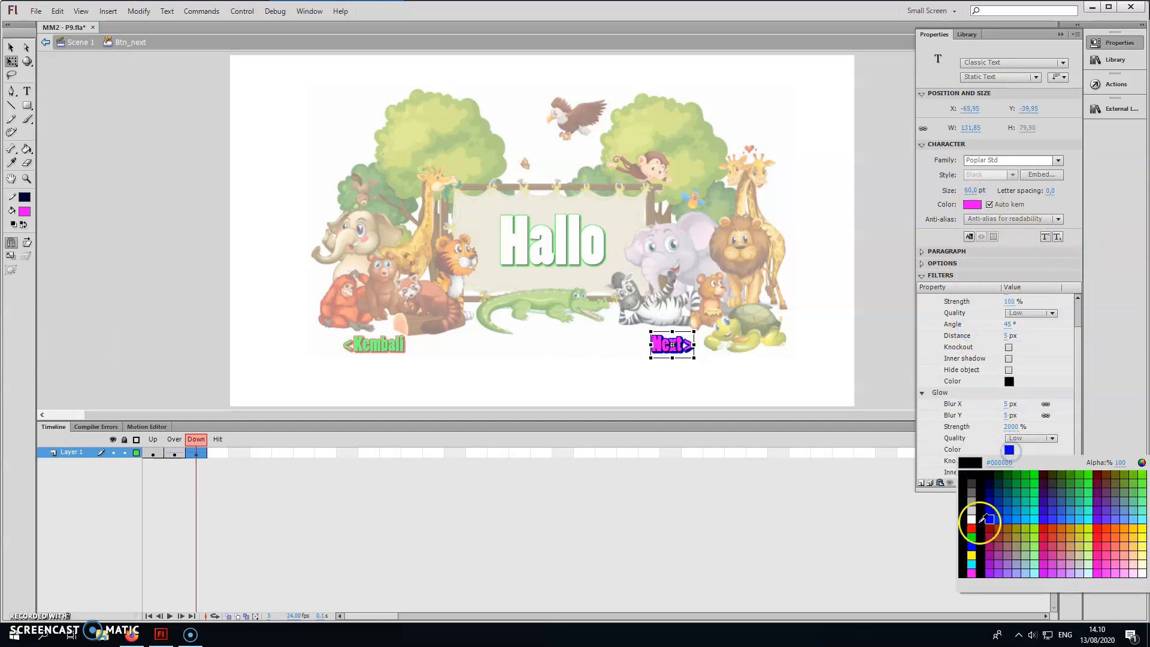
left_click(972, 551)
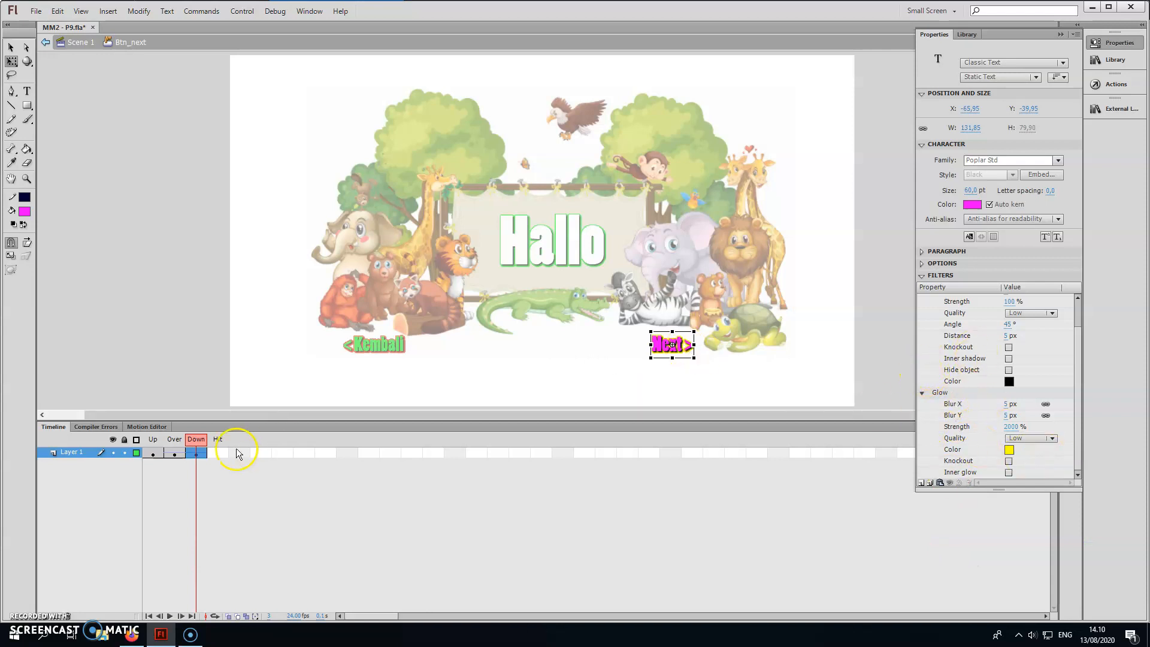
Recolor the Next text in the Over state to yellow and its glow to magenta.
left_click(183, 453)
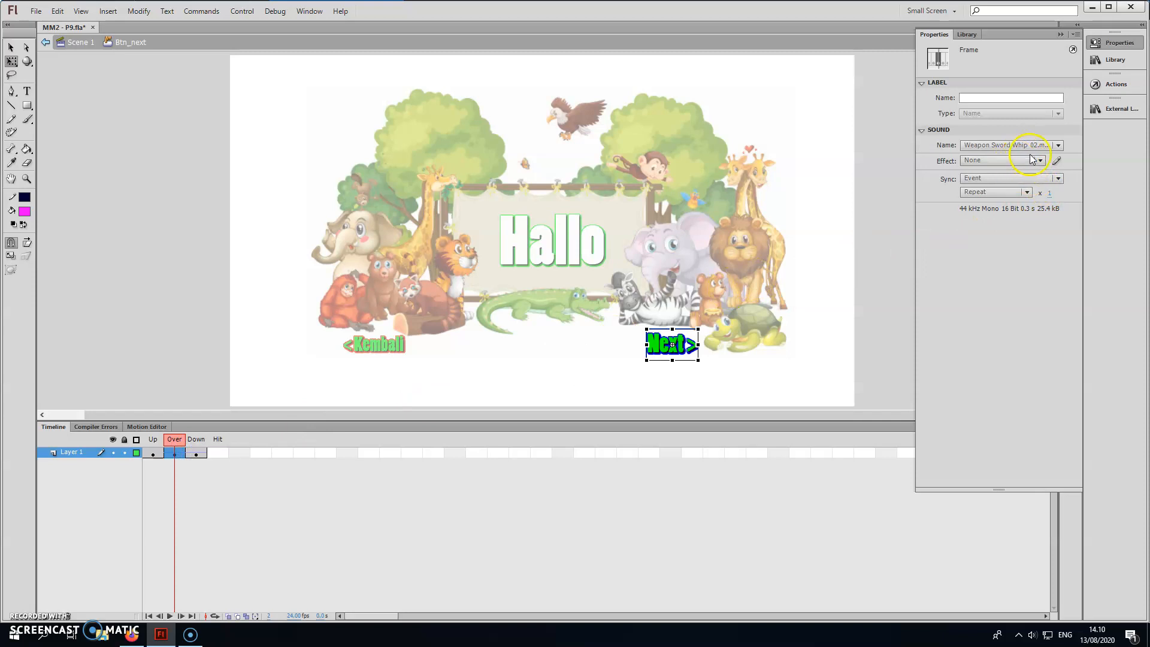
left_click(675, 343)
left_click(972, 204)
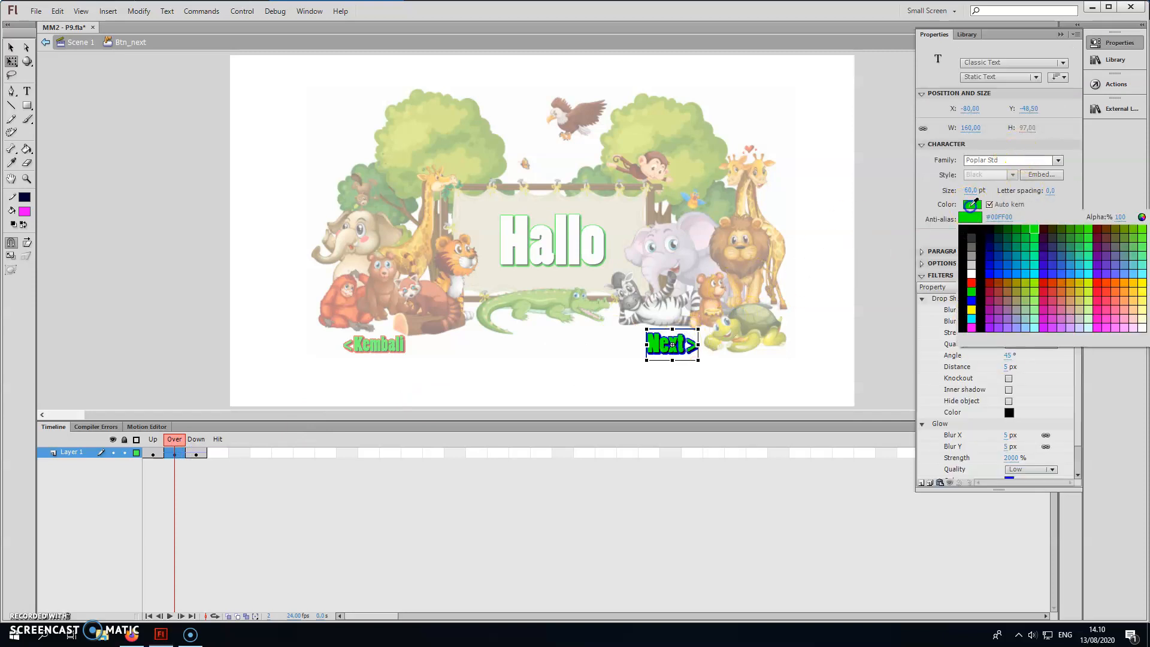
left_click(973, 311)
left_click(1009, 477)
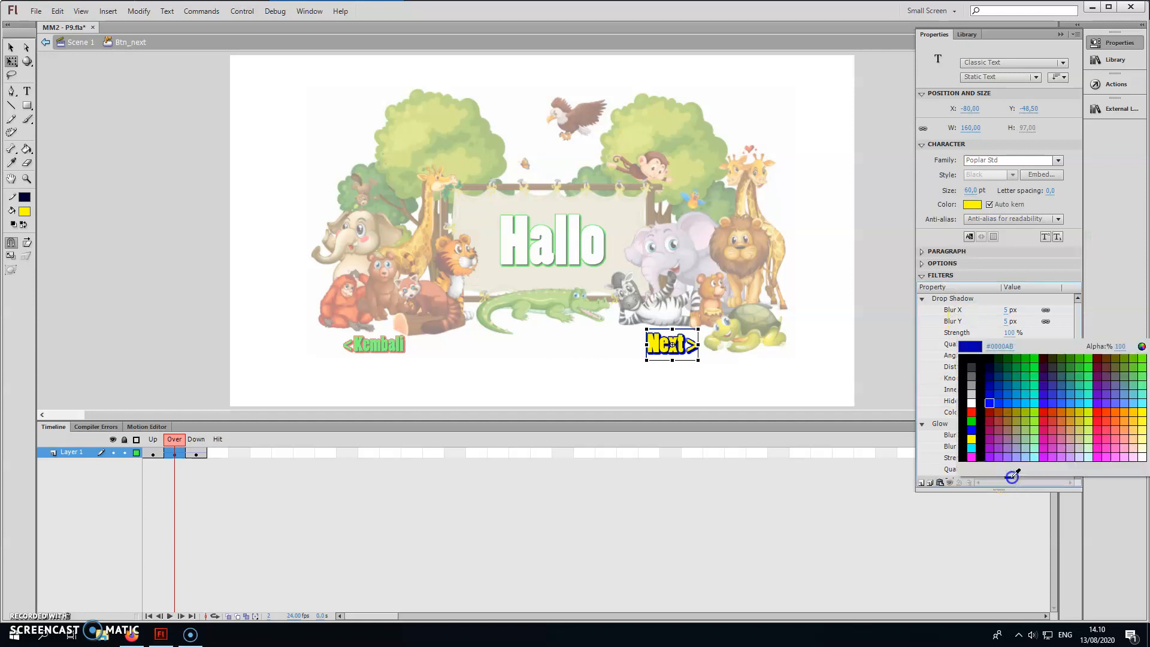
left_click(974, 459)
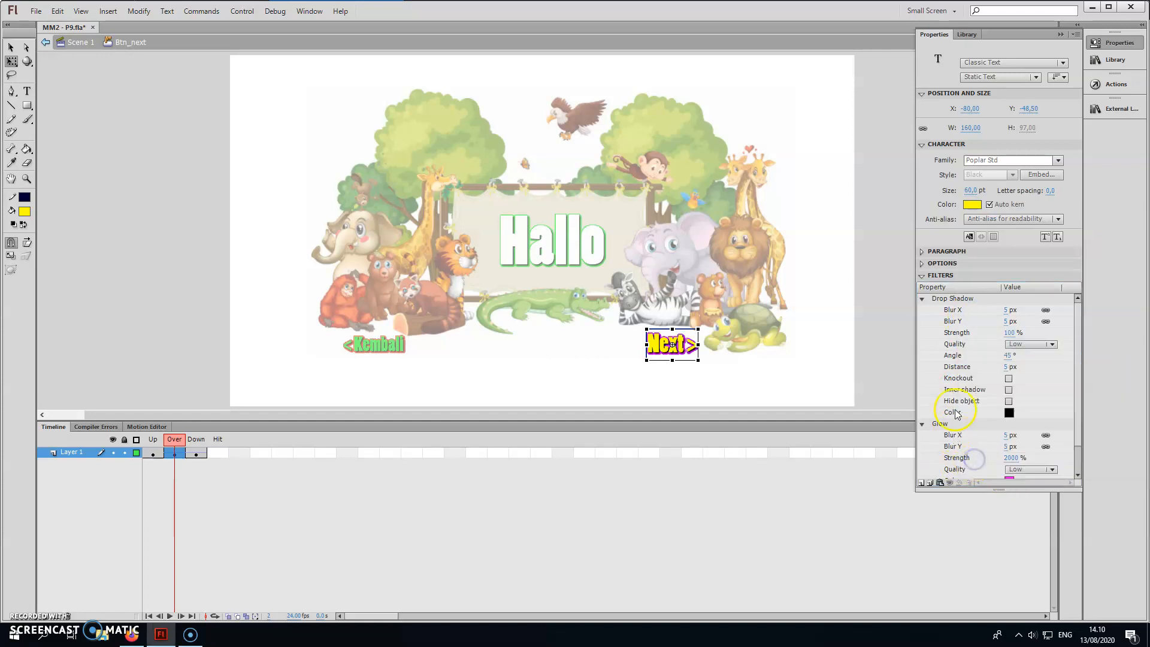
left_click(1068, 38)
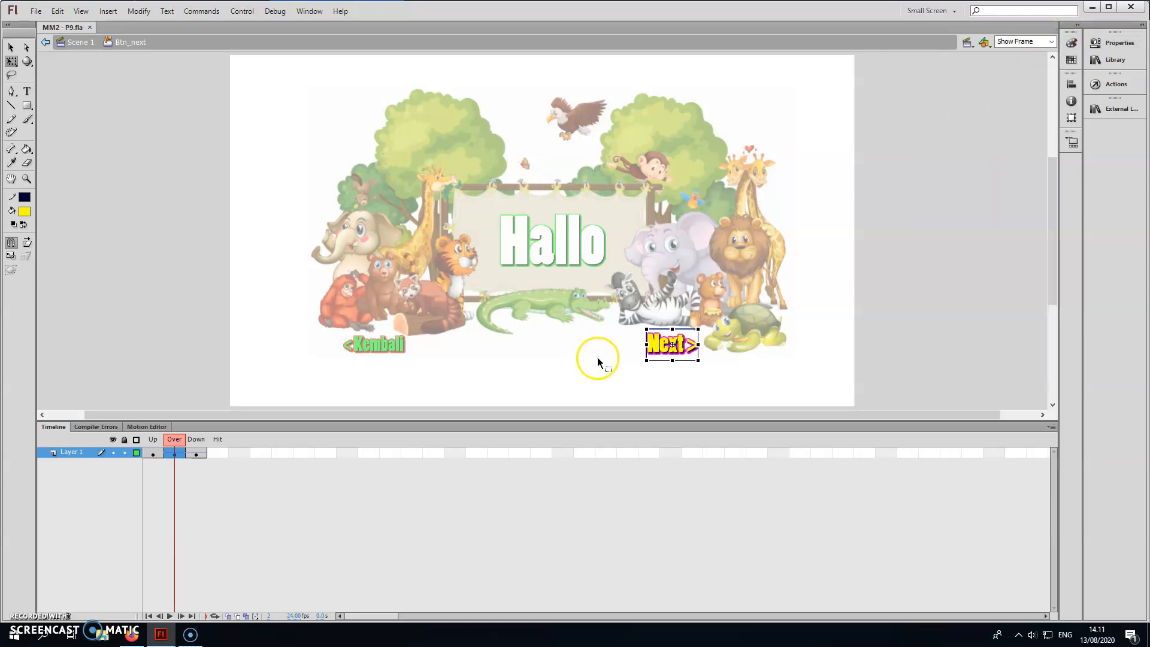
Test the movie, trying the Mulai, Next and Kembali buttons, and close the preview.
key("ctrl+Return")
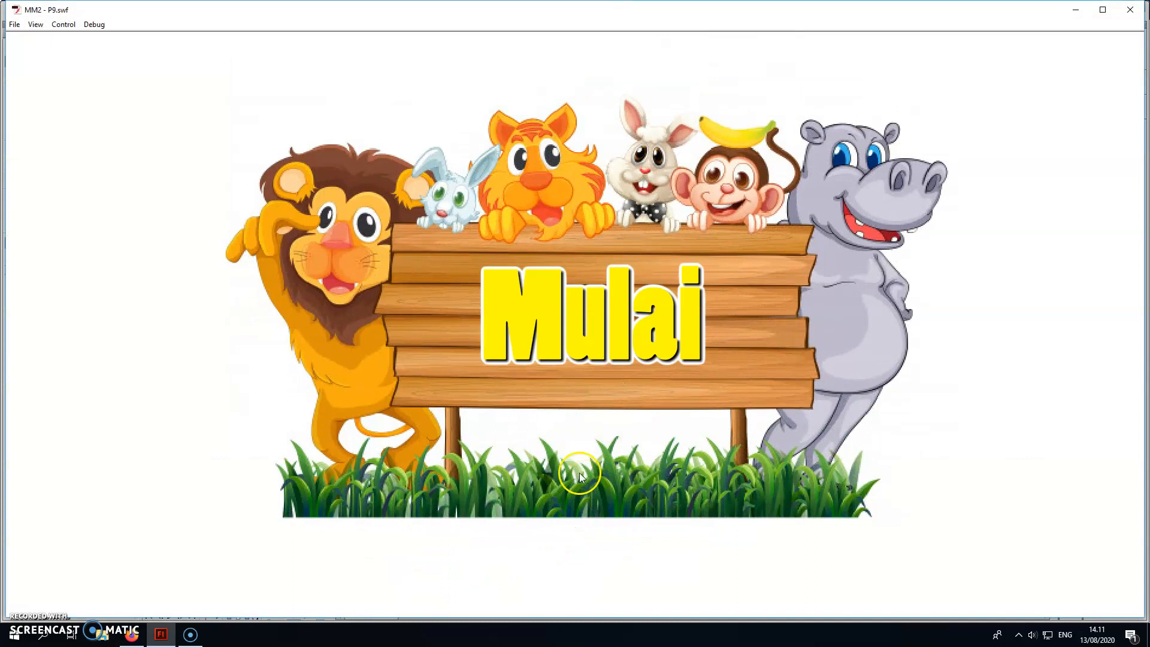
left_click(585, 329)
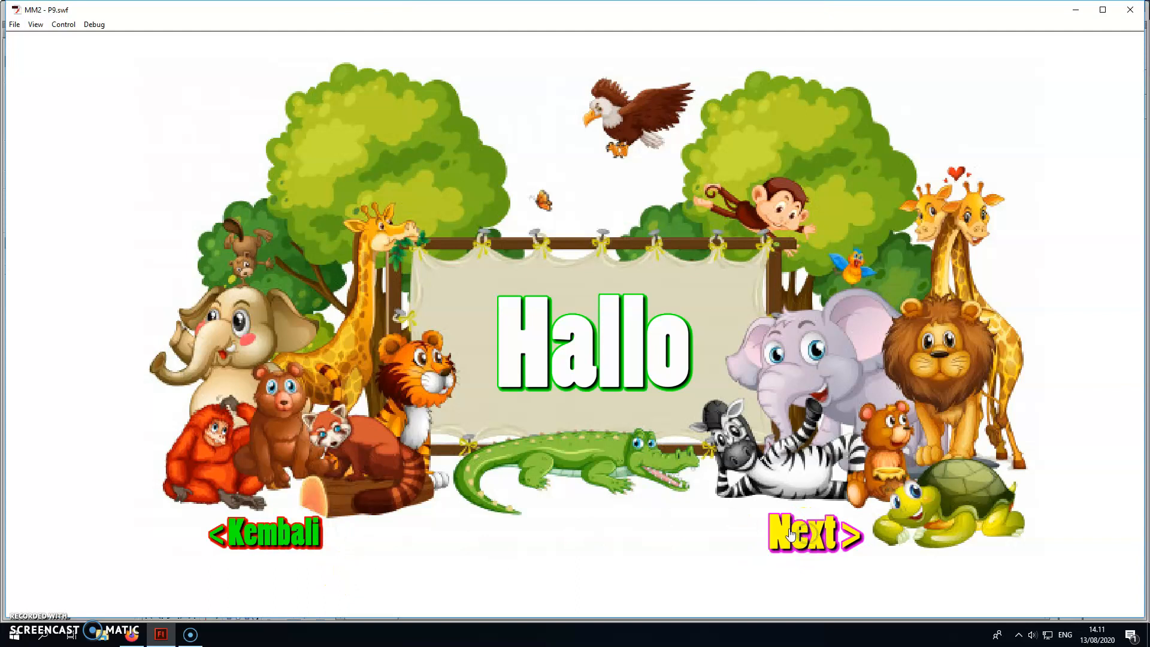
left_click(814, 533)
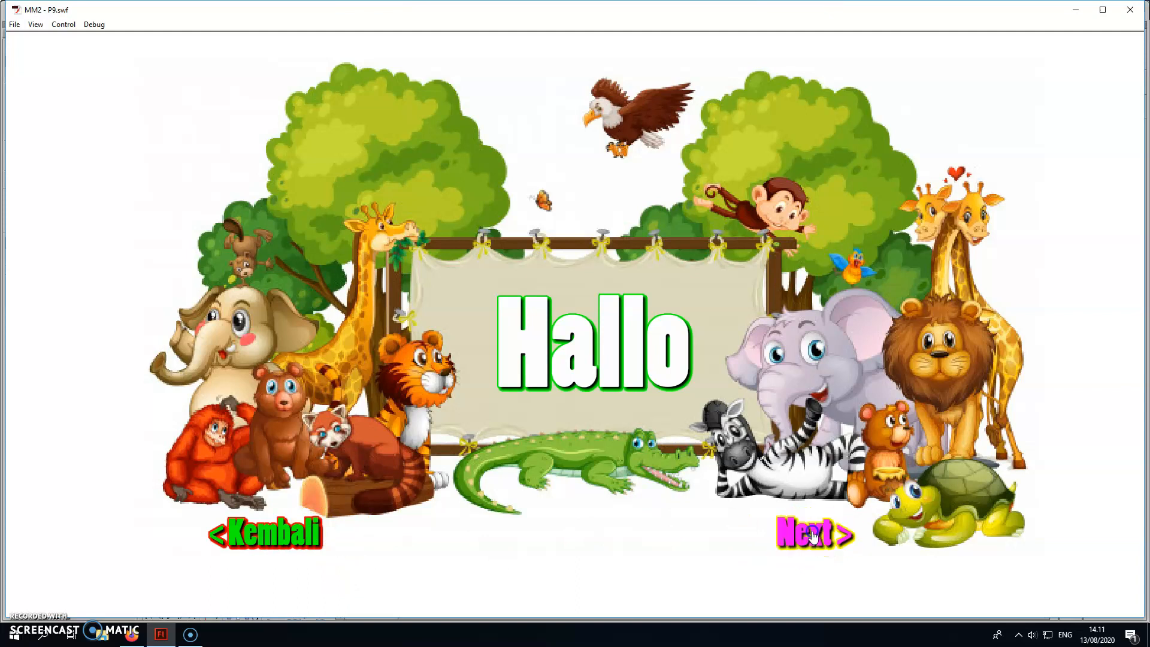
left_click(814, 534)
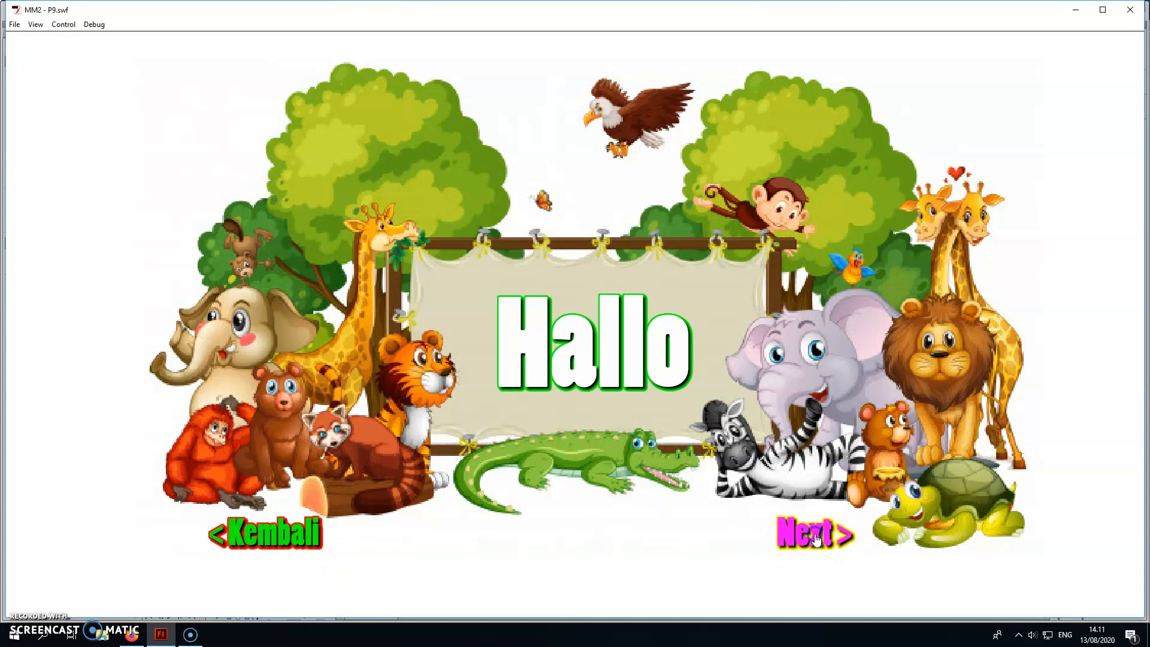
left_click(305, 537)
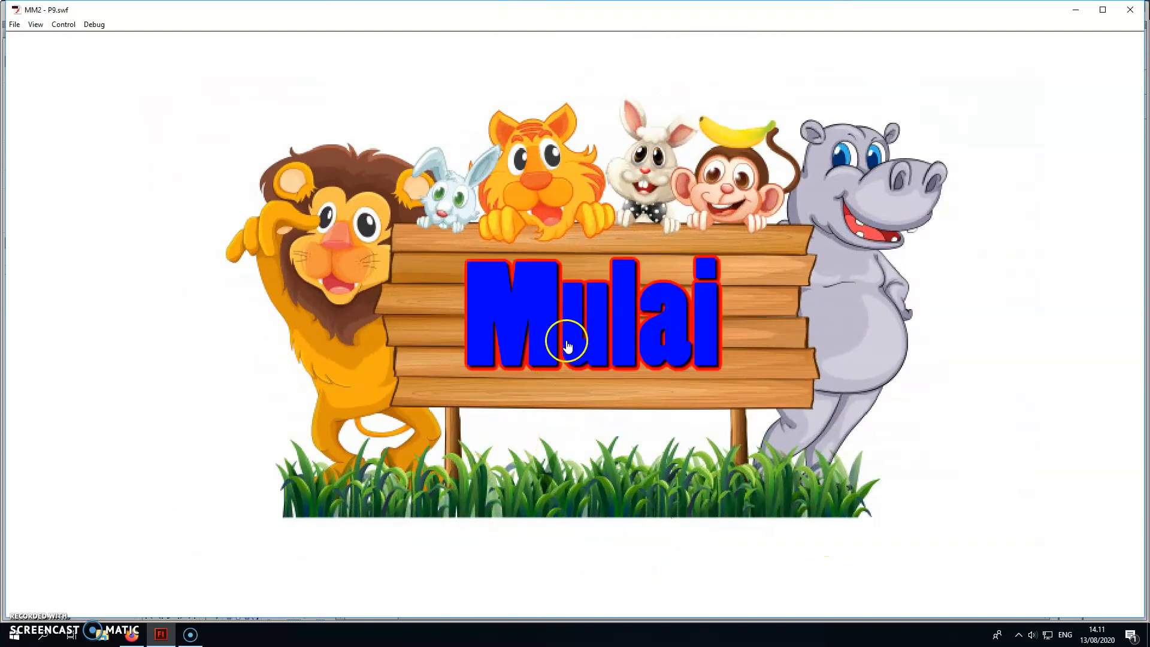
left_click(567, 336)
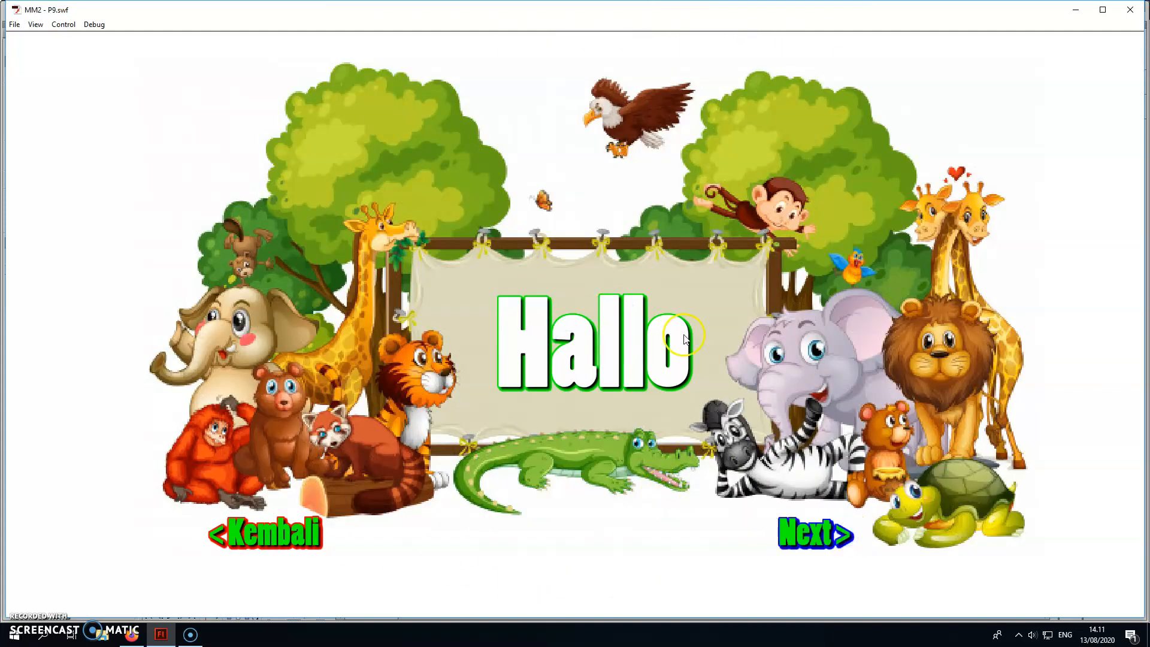
left_click(1130, 10)
Leave Btn_next for Scene 1 and select the Next button on Slide 1.
left_click(579, 325)
left_click(45, 42)
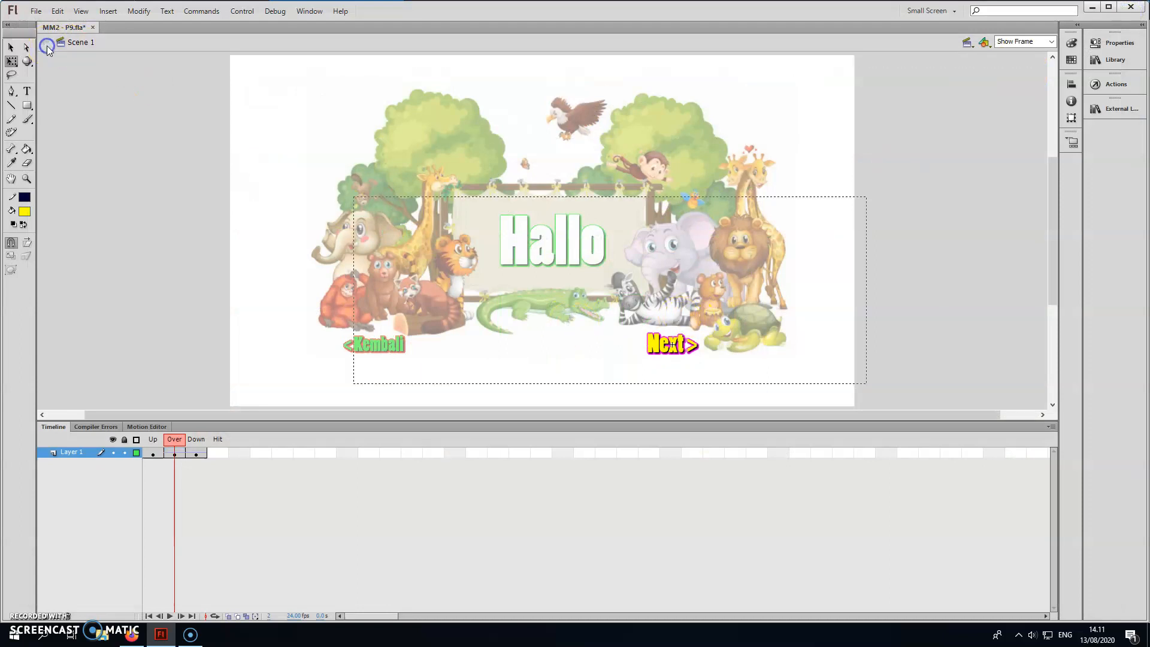
left_click(164, 478)
left_click(250, 541)
left_click(677, 345)
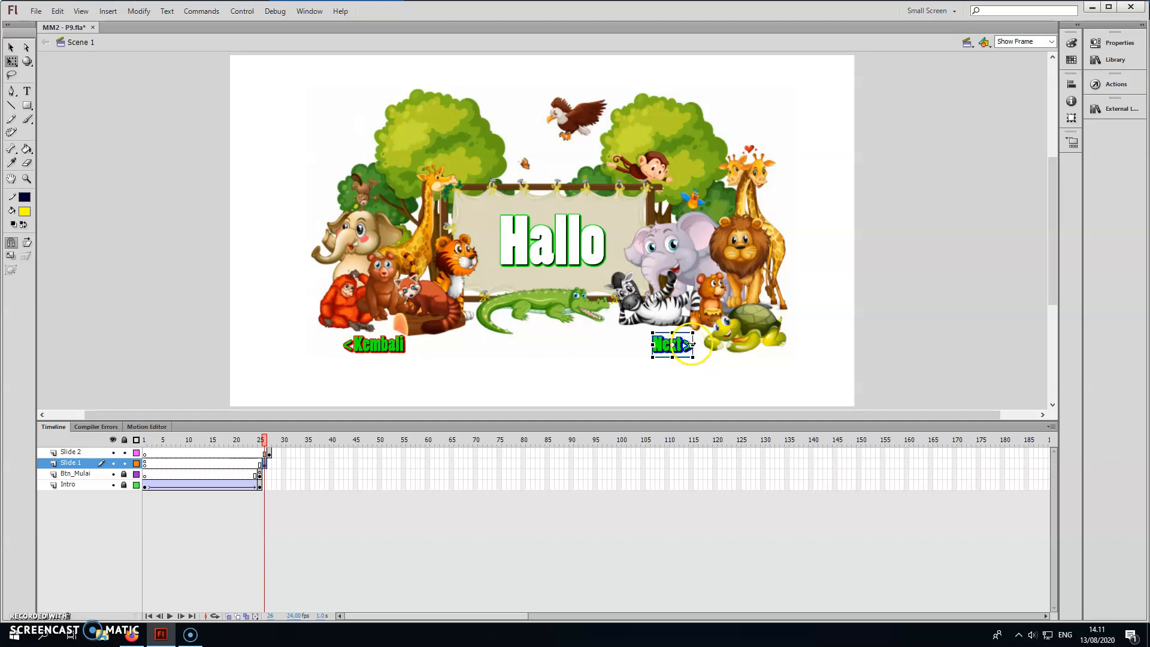
left_click(403, 342)
left_click_drag(402, 341, 403, 343)
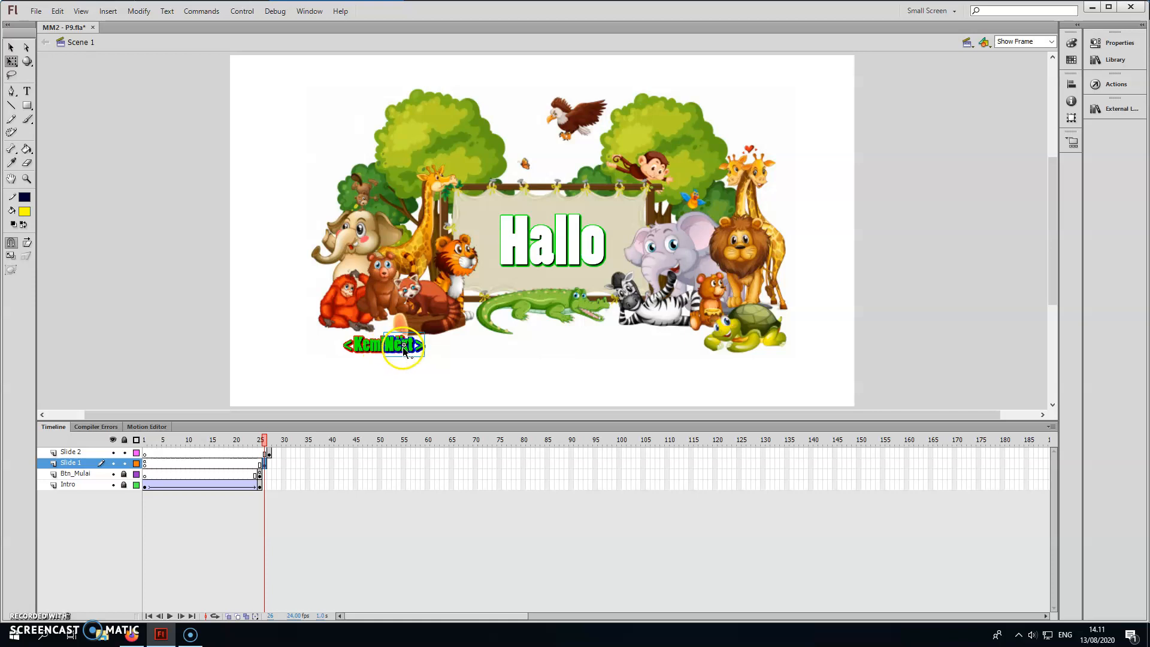
key("ctrl+z")
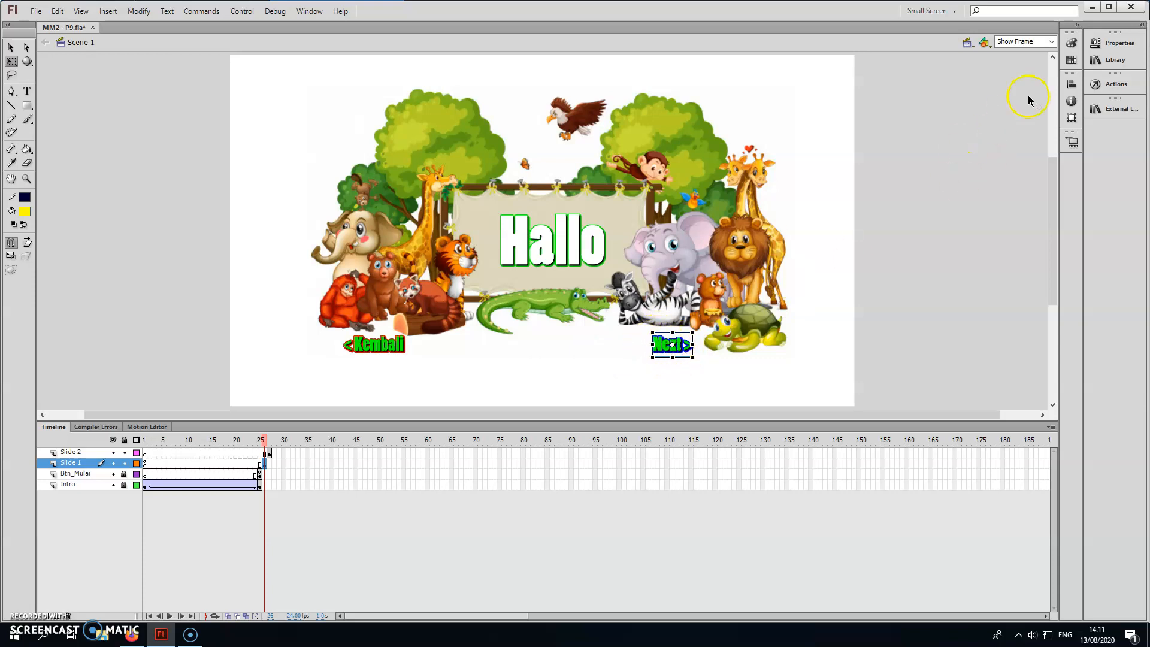
Give the Next button on Slide 1 an on (release) action calling nextFrame() and check the script's syntax.
left_click(1106, 43)
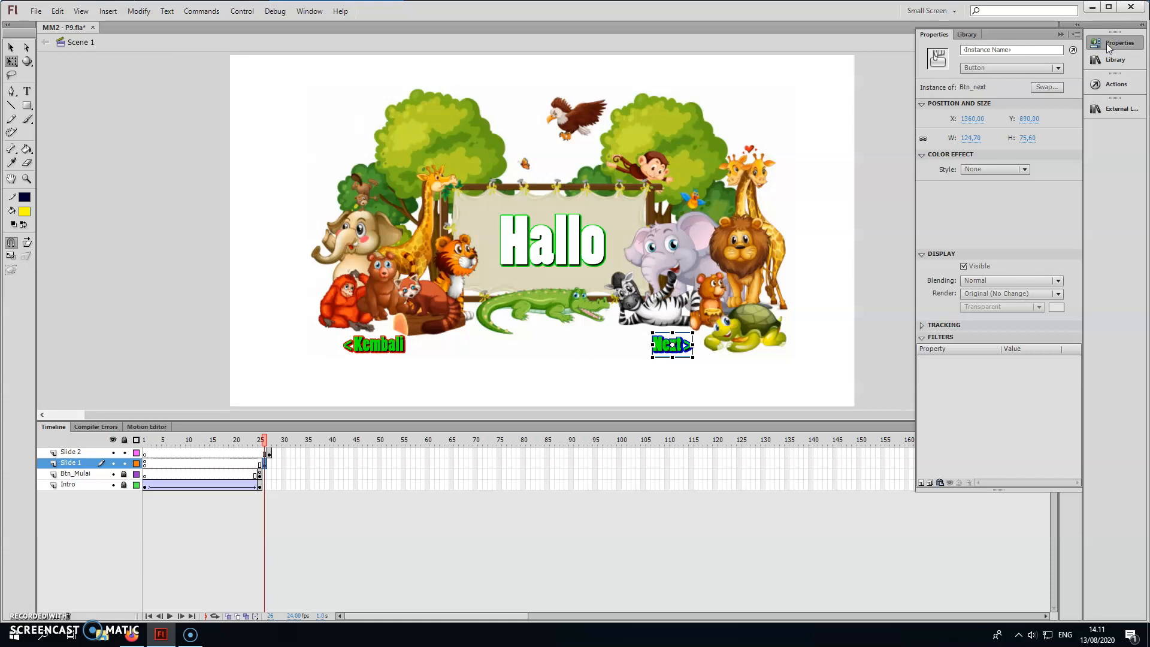
left_click(1108, 44)
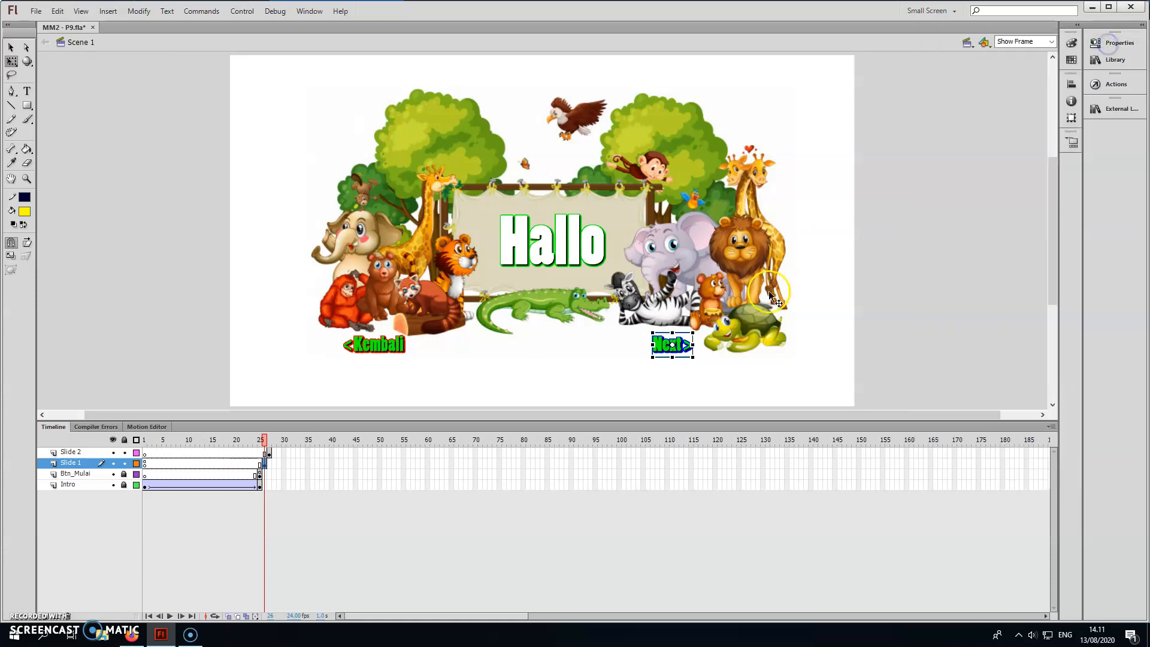
left_click(1102, 87)
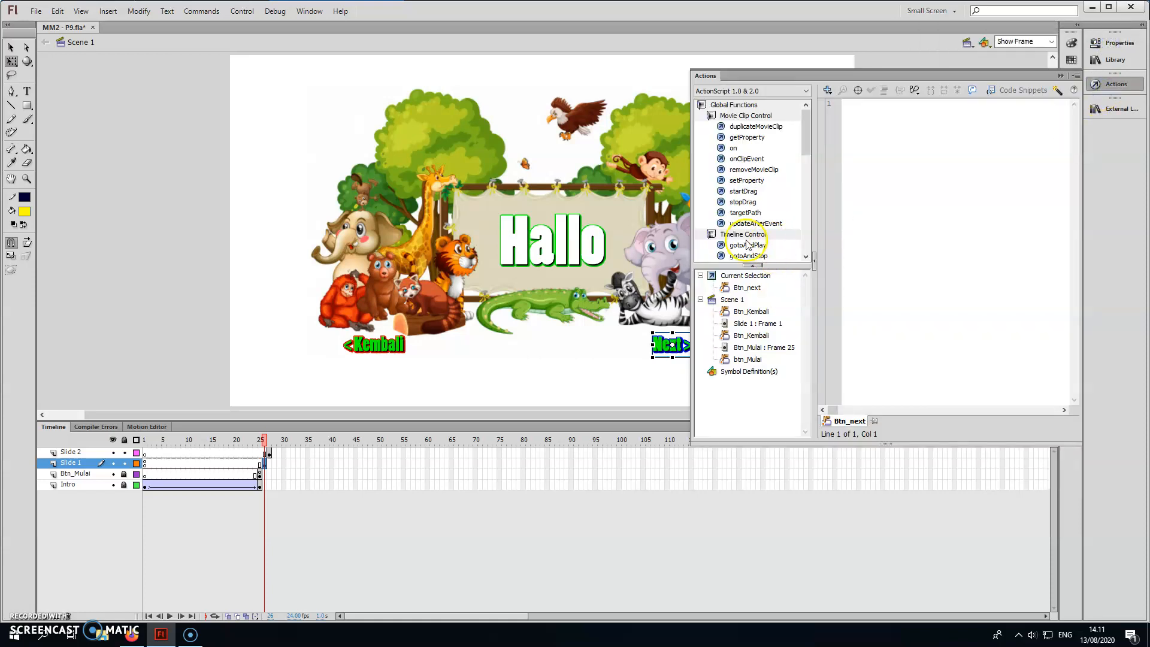
double_click(733, 148)
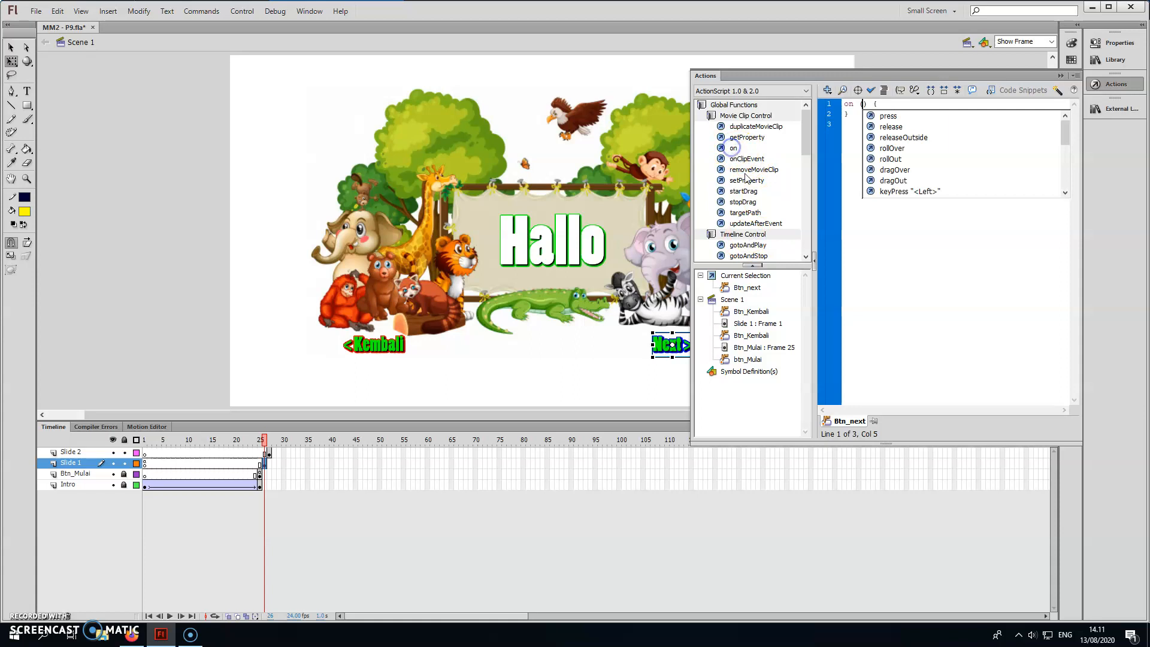
double_click(891, 127)
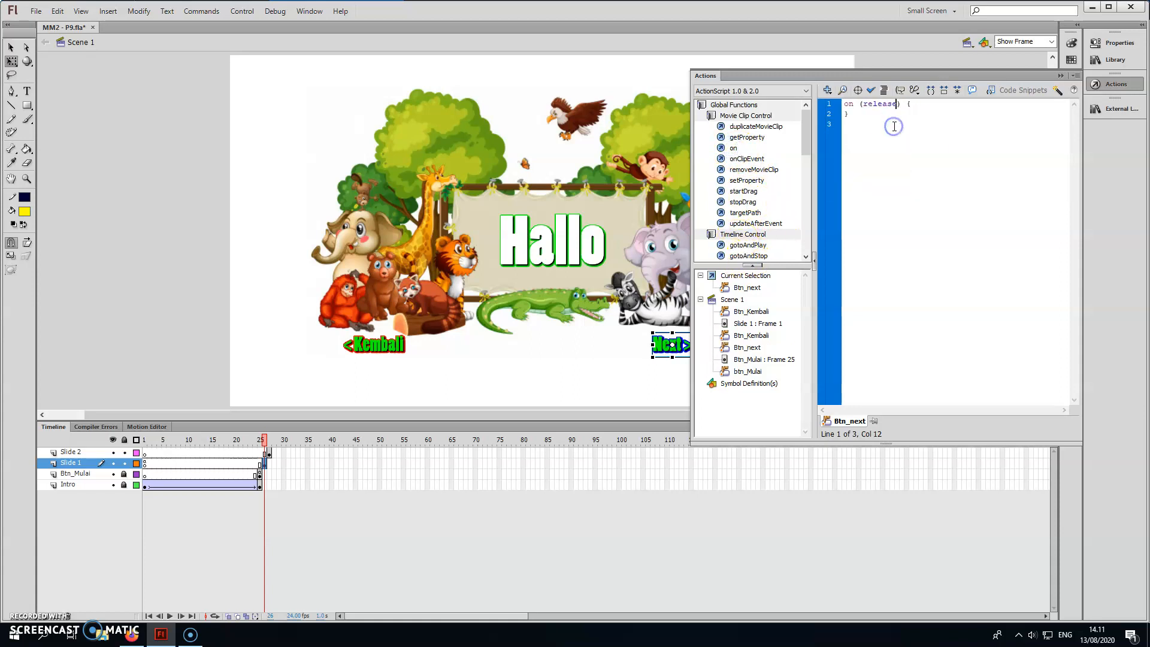
left_click(917, 104)
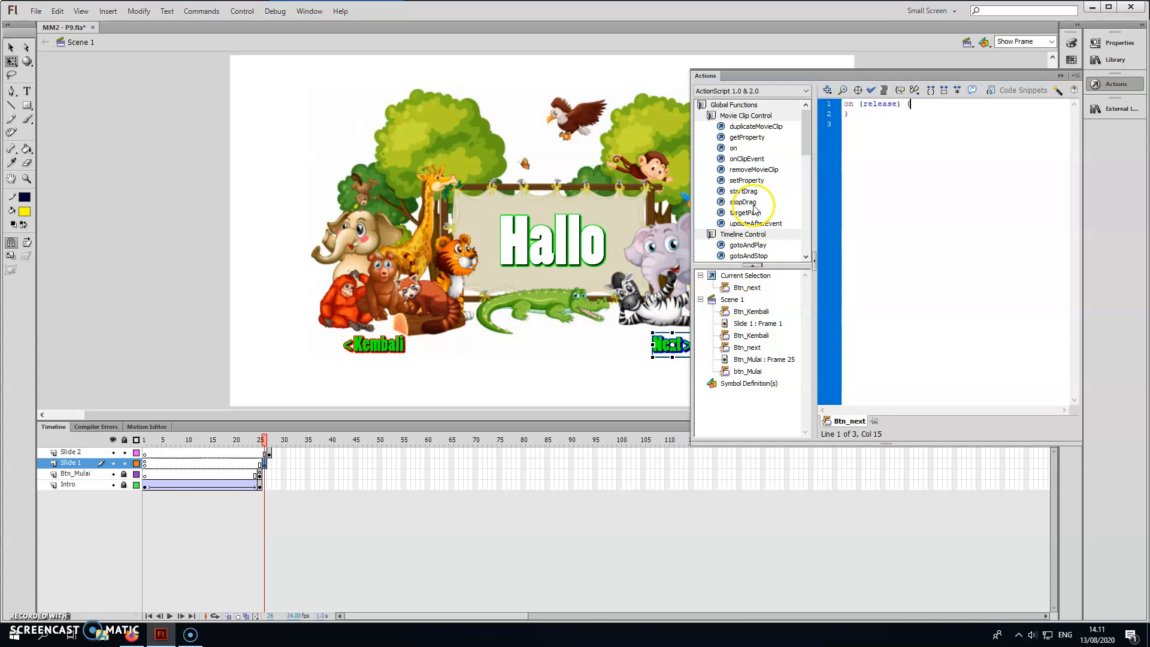
left_click_drag(807, 142, 807, 164)
double_click(745, 181)
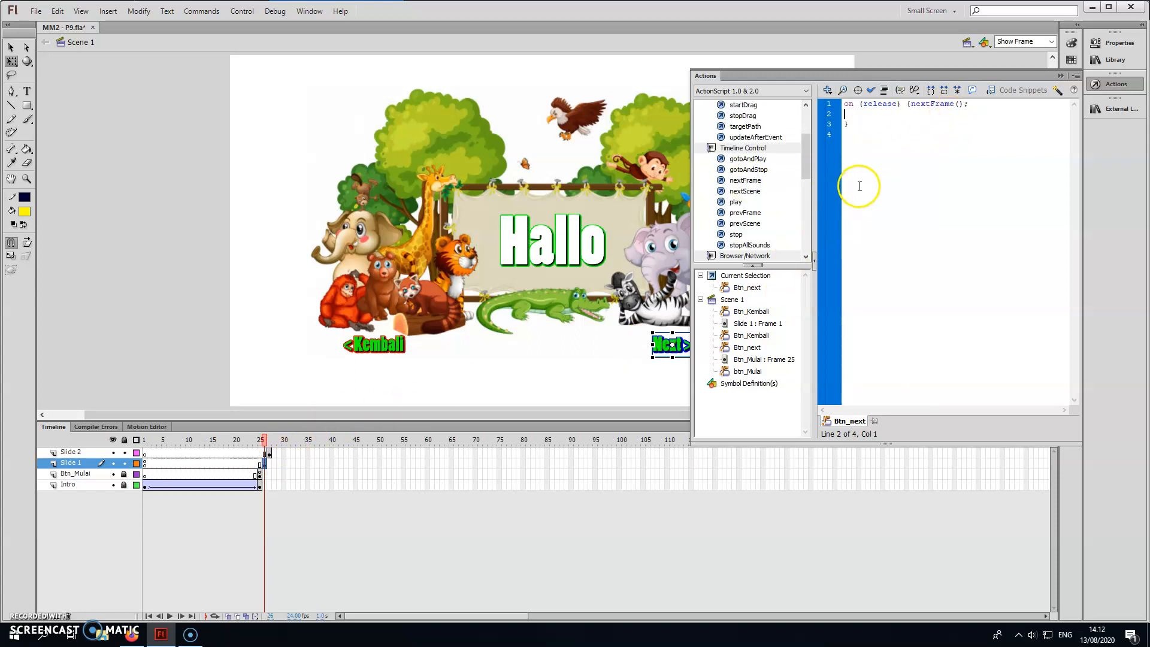
left_click(871, 90)
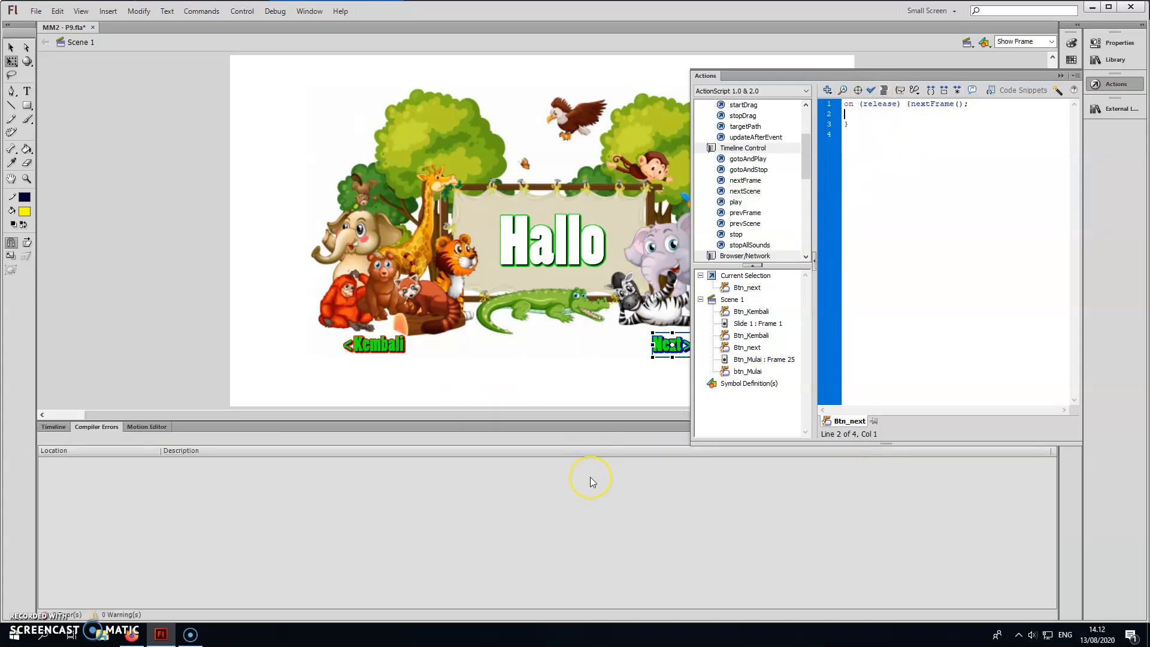
Test the movie, going from Mulai to Slide 1, on to Slide 2 and back with Kembali, and close the preview.
left_click(1060, 76)
key("ctrl+Return")
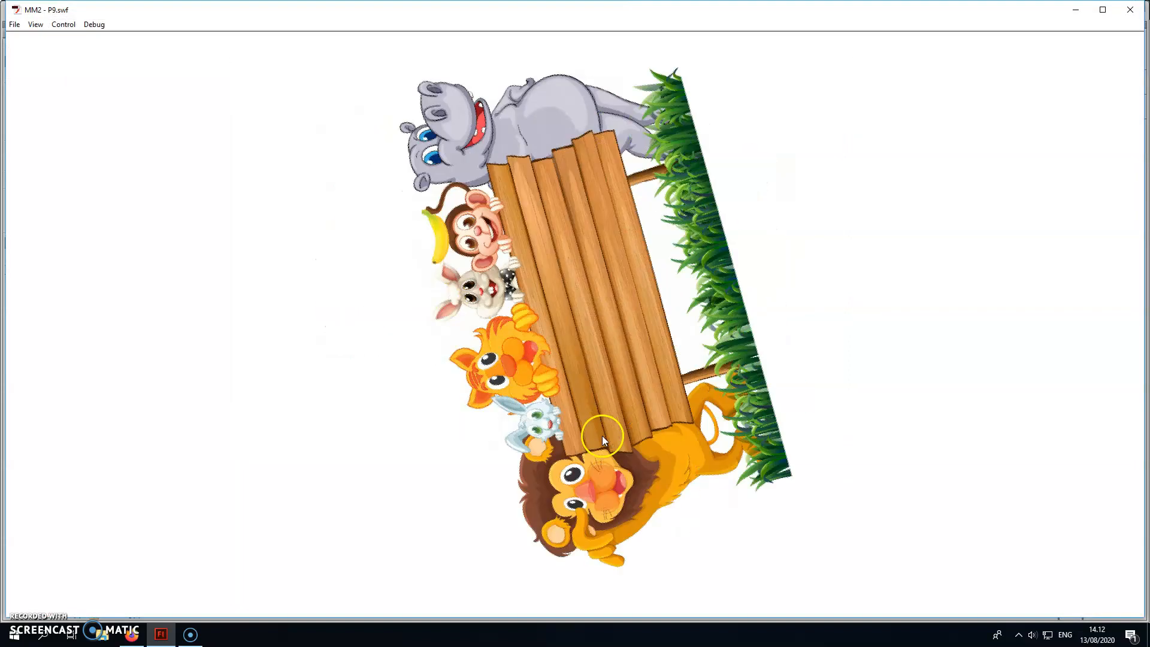
left_click(609, 339)
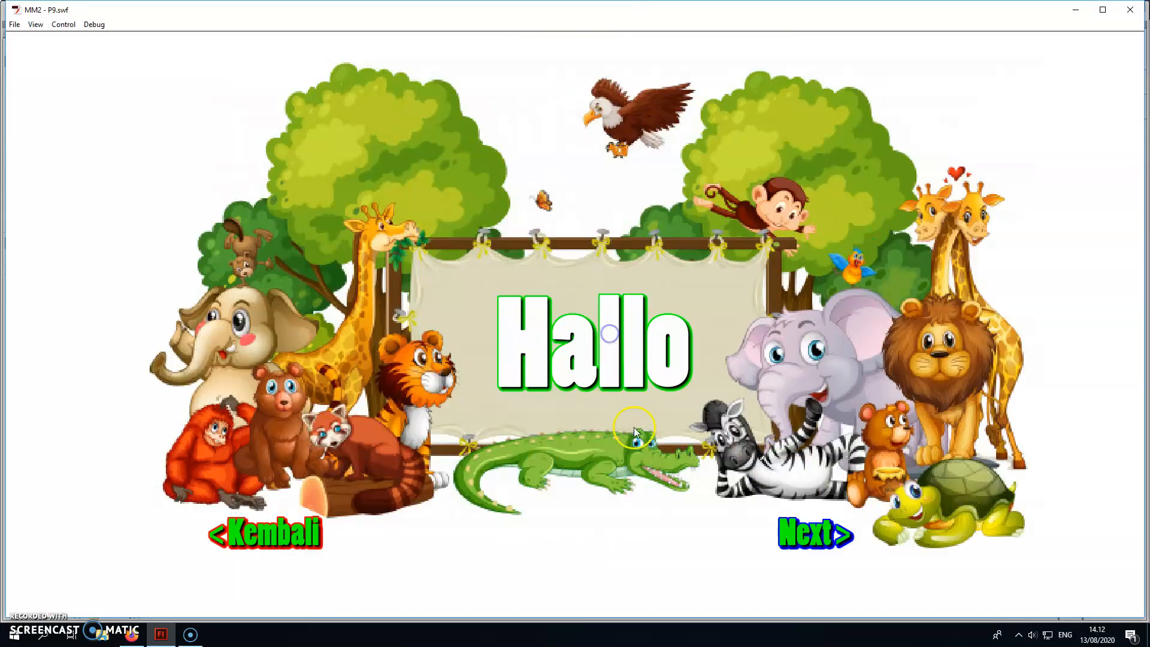
left_click(808, 535)
left_click(276, 103)
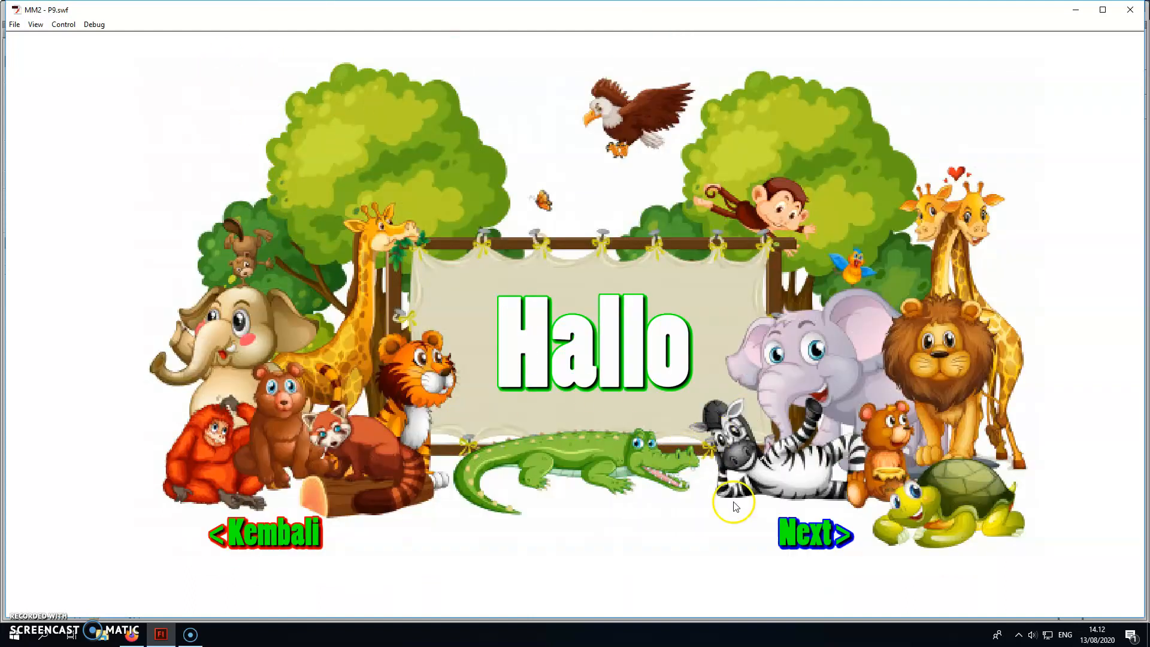
left_click(309, 535)
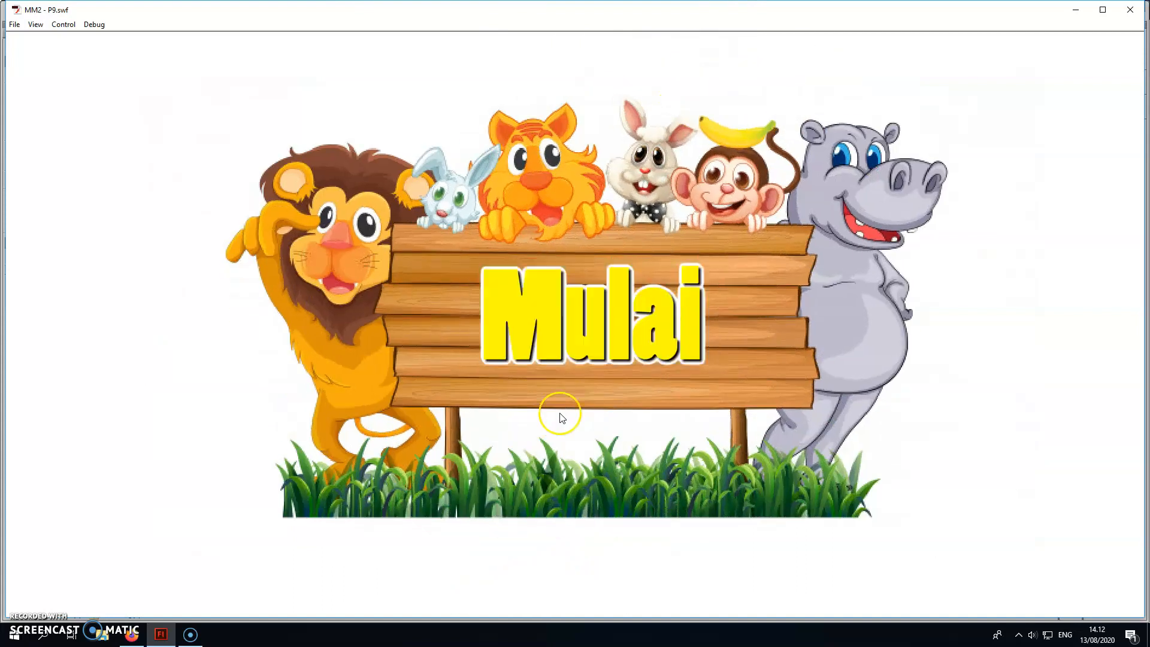
left_click(1129, 10)
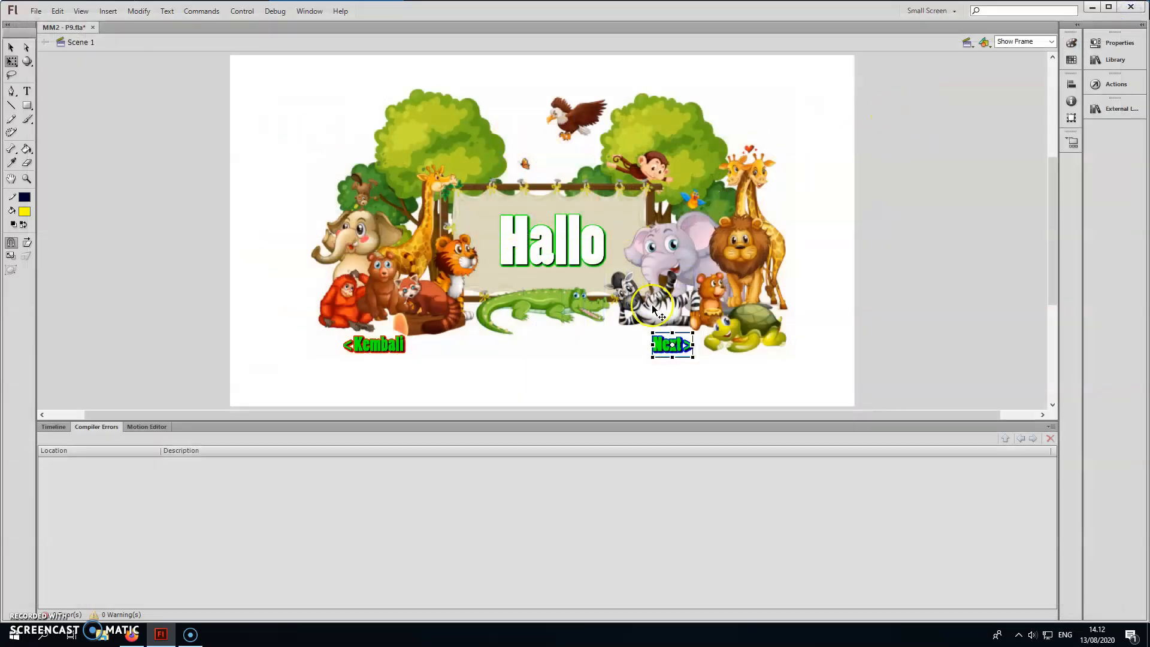
Replace gotoAndStop(26) in the Slide 2 Kembali button's on (release) action with prevFrame(), remove the leftover line and check the script's syntax.
left_click(54, 426)
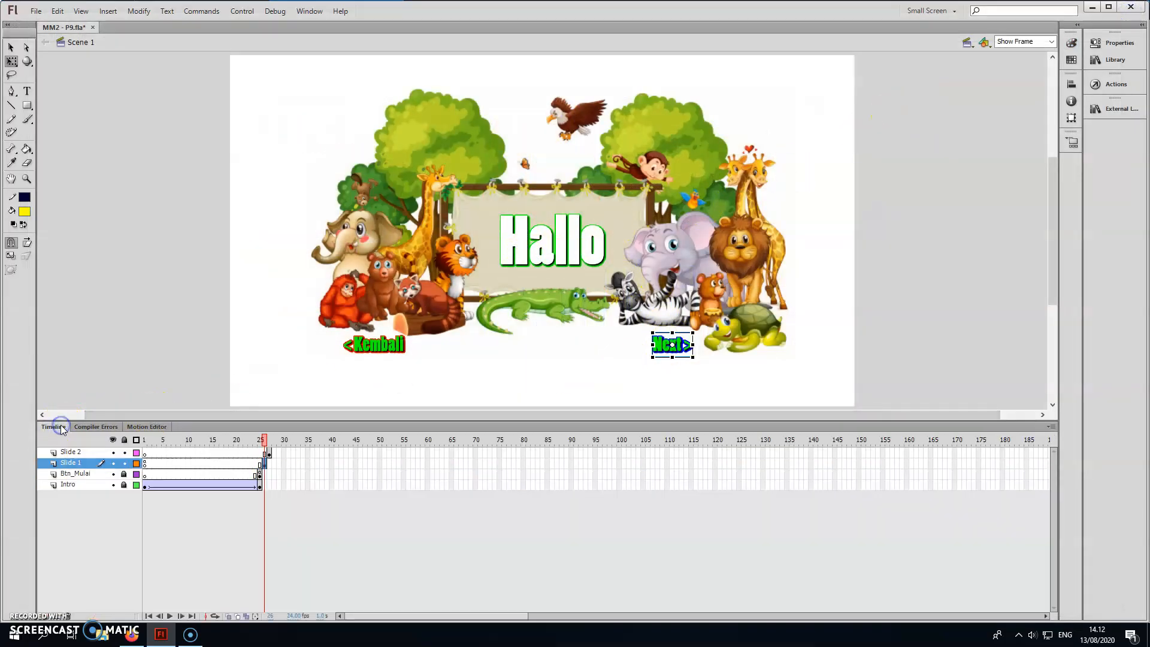
left_click(267, 462)
left_click(268, 454)
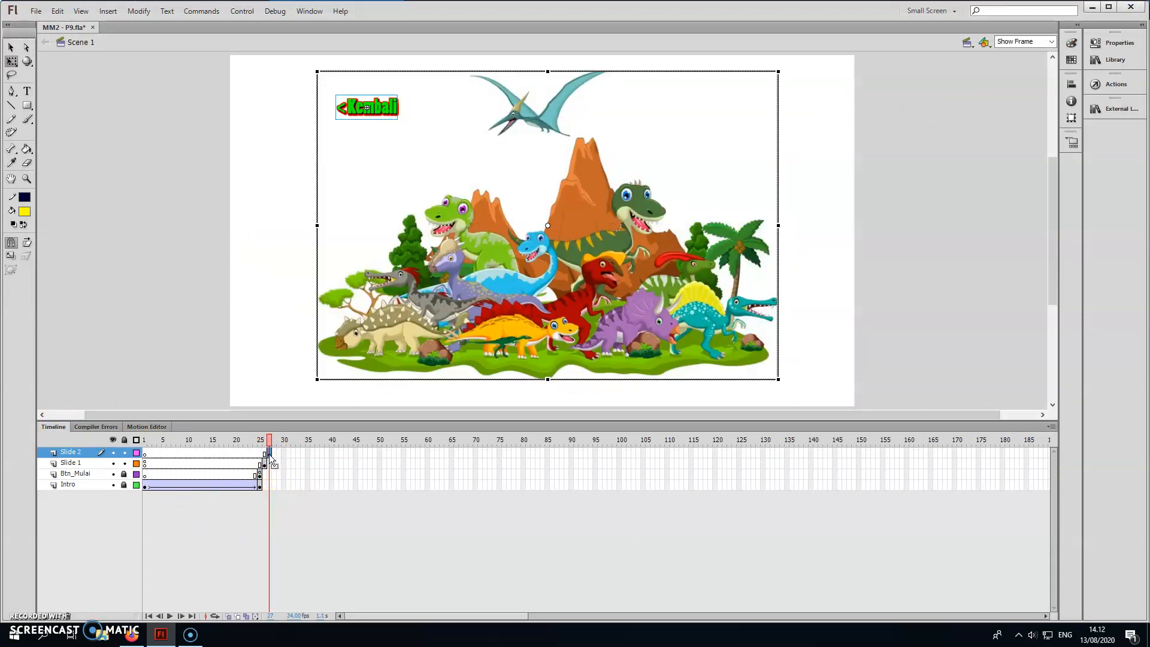
left_click(304, 155)
left_click(372, 114)
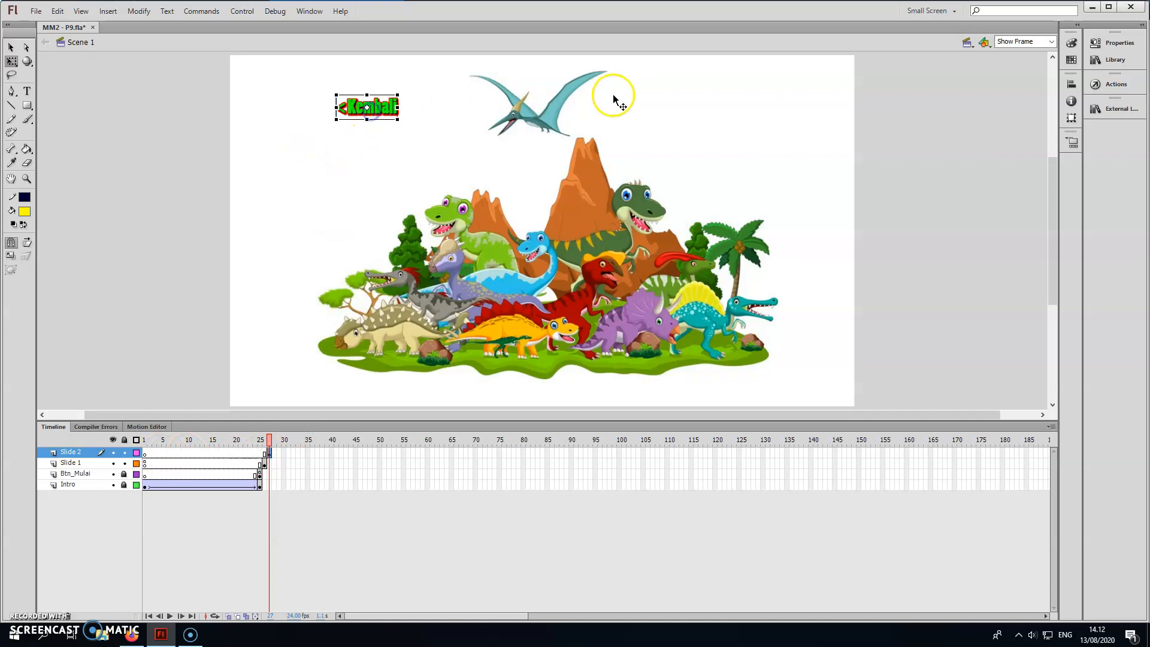
left_click(1116, 84)
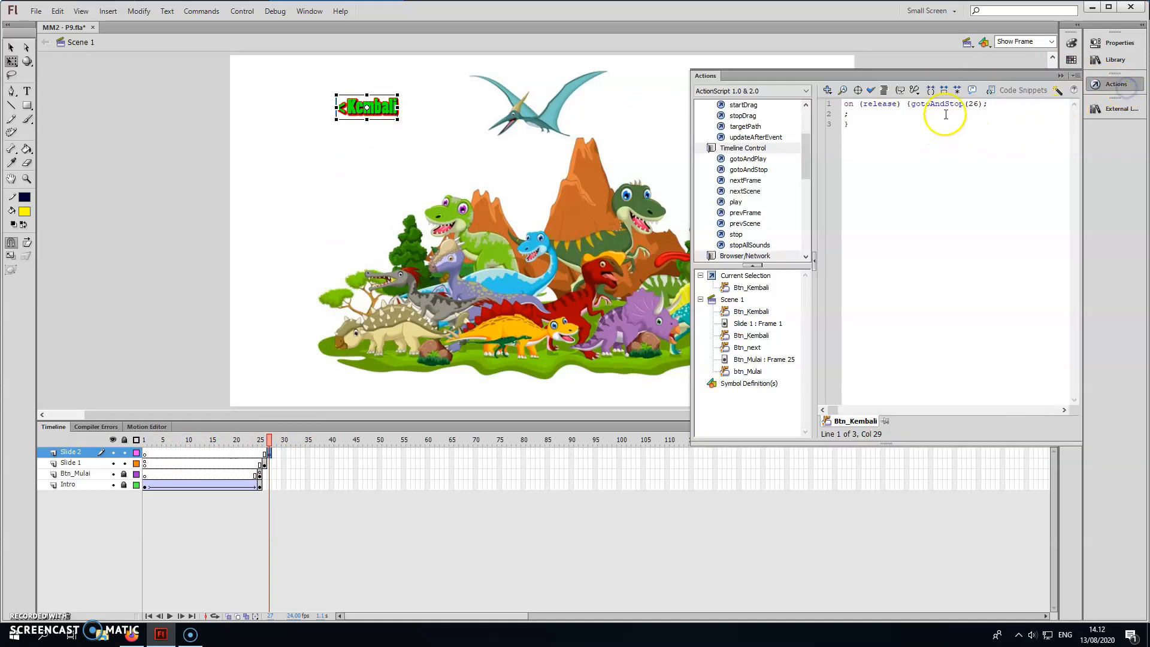
left_click(980, 105)
left_click_drag(982, 106, 910, 106)
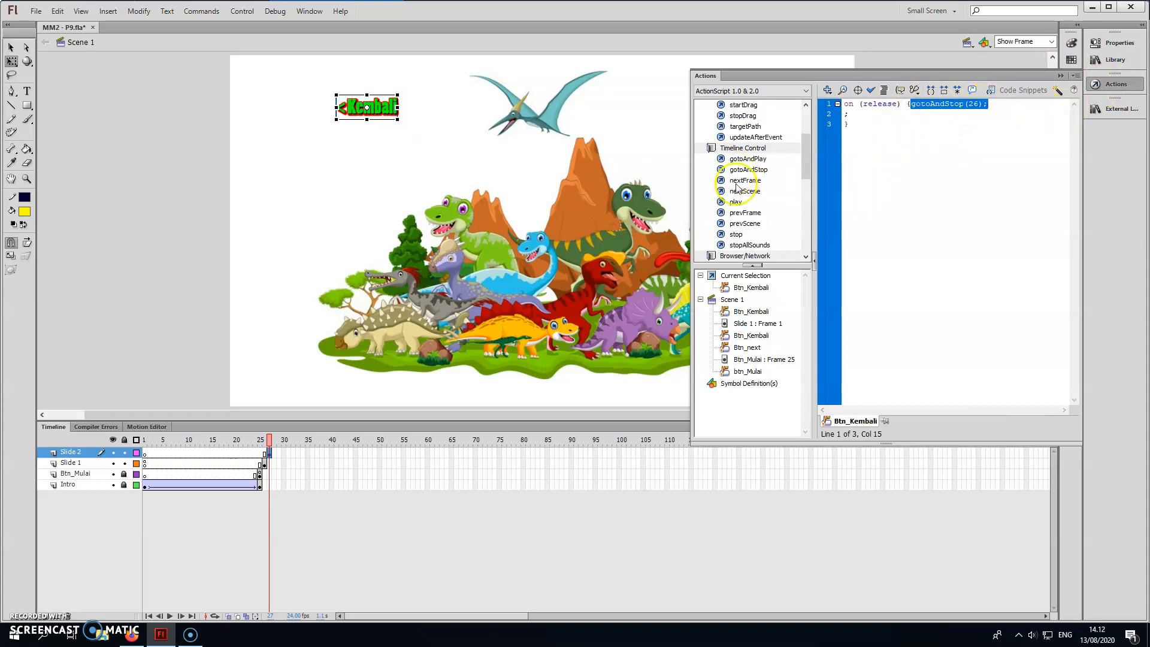
double_click(750, 213)
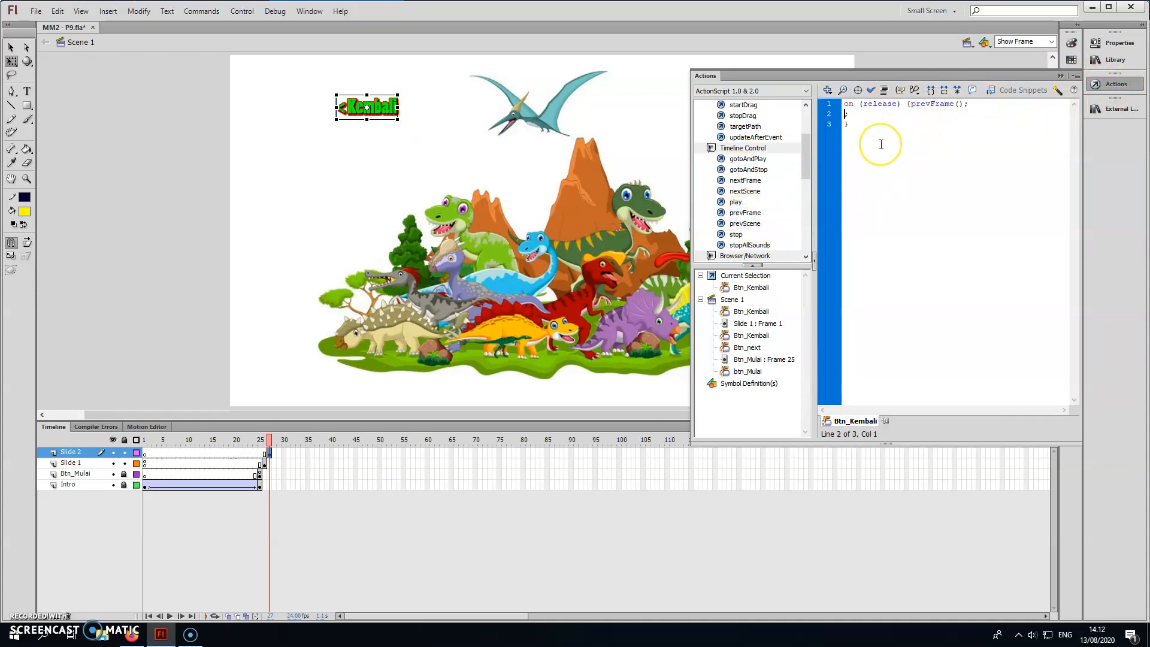
mouse_move(855, 114)
left_mouse_down()
mouse_move(839, 108)
mouse_move(854, 114)
left_mouse_up()
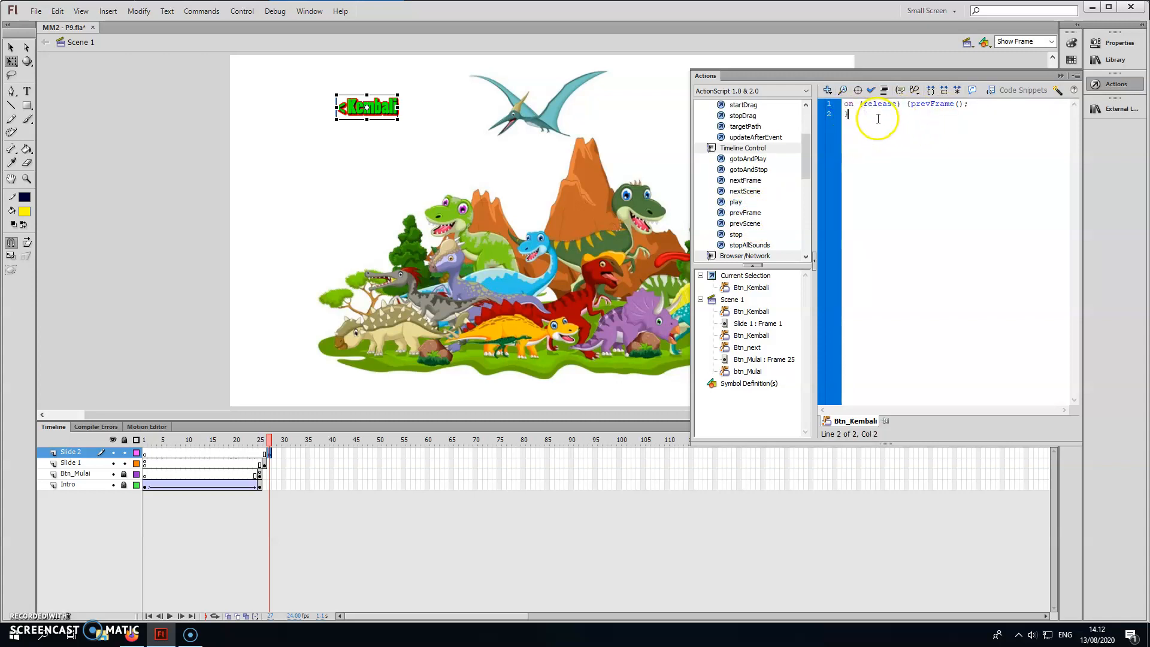
left_click(870, 90)
left_click(1059, 76)
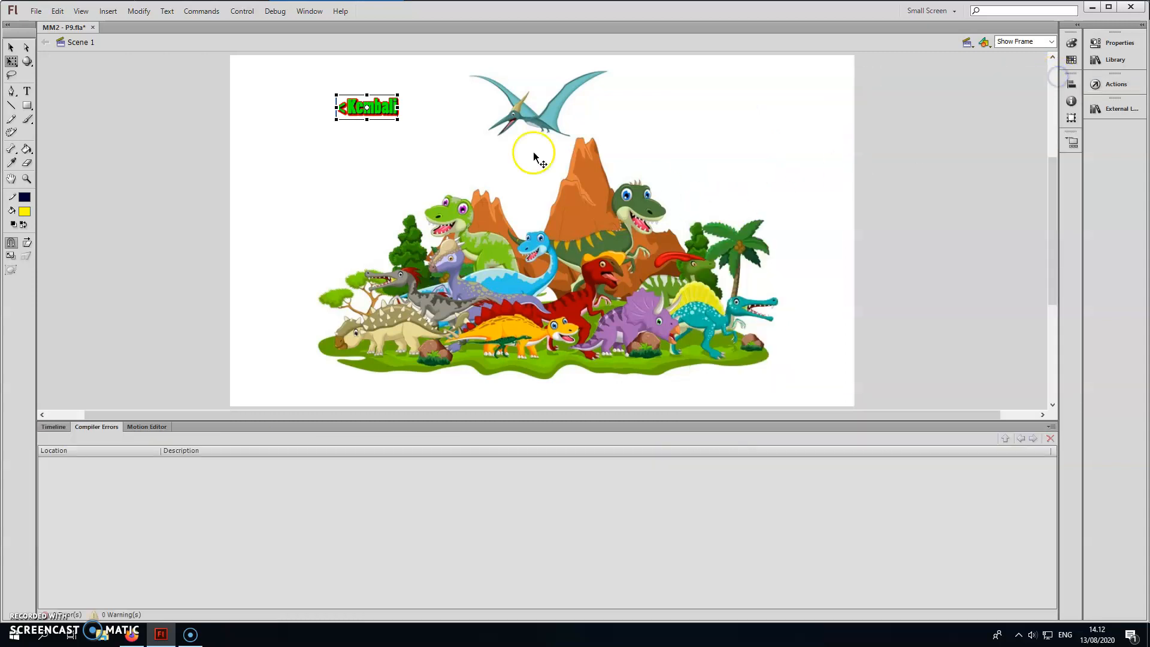
Test the movie again, navigating repeatedly between the intro, Slide 1 and Slide 2 with the Mulai, Next and Kembali buttons.
left_click(54, 426)
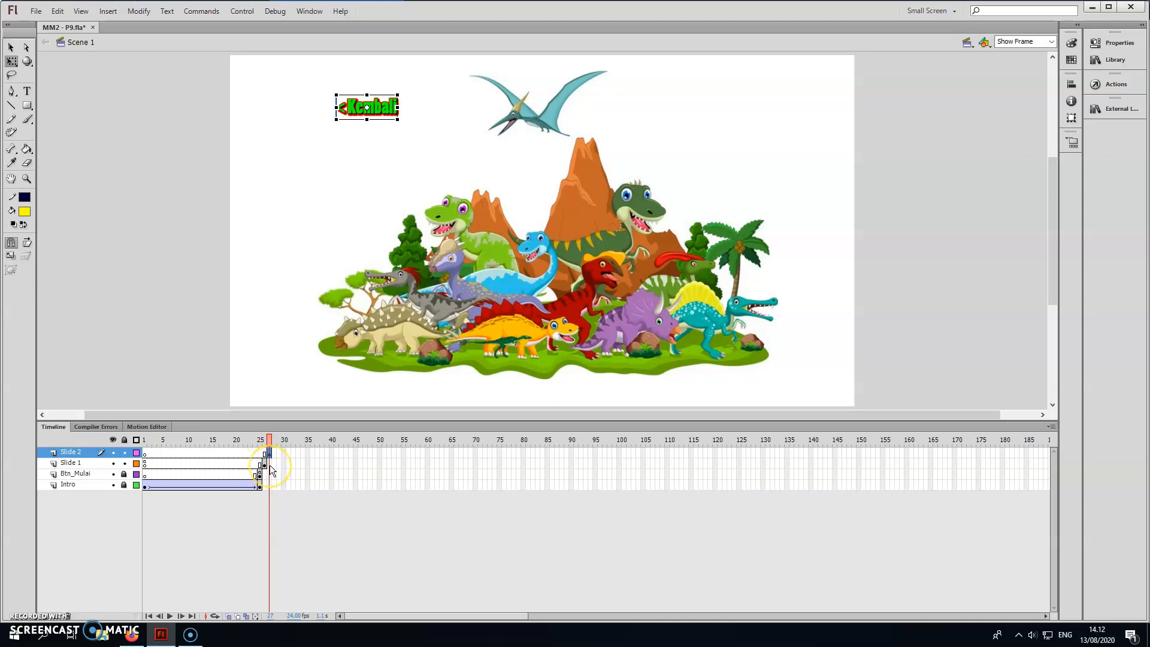
left_click(181, 282)
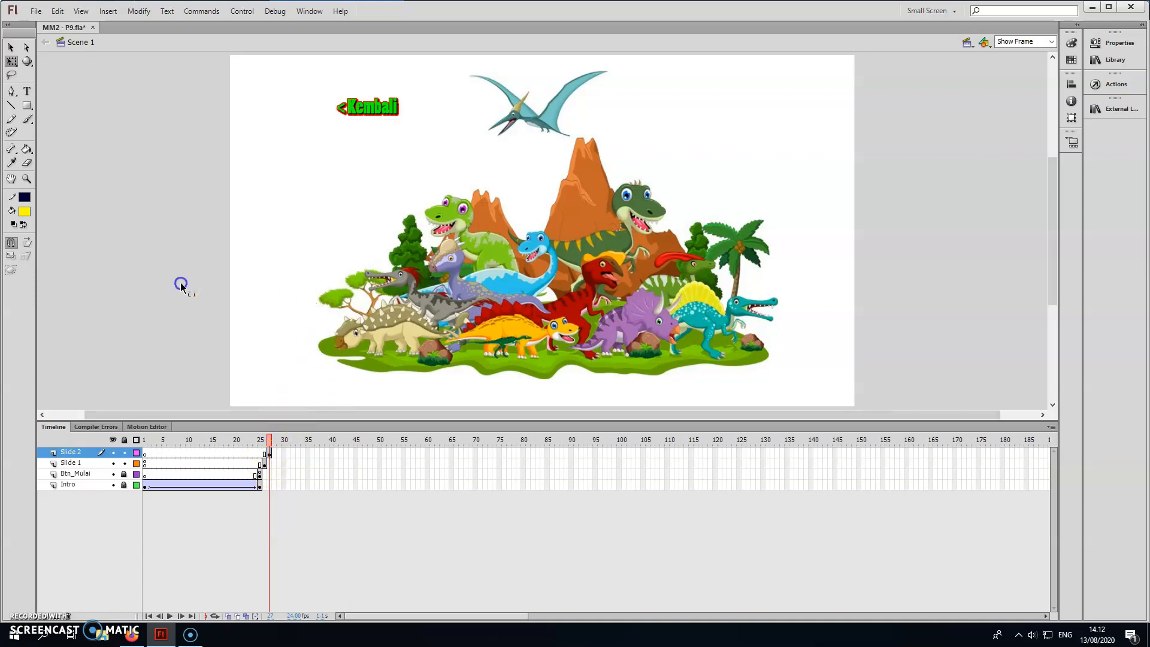
key("ctrl+Return")
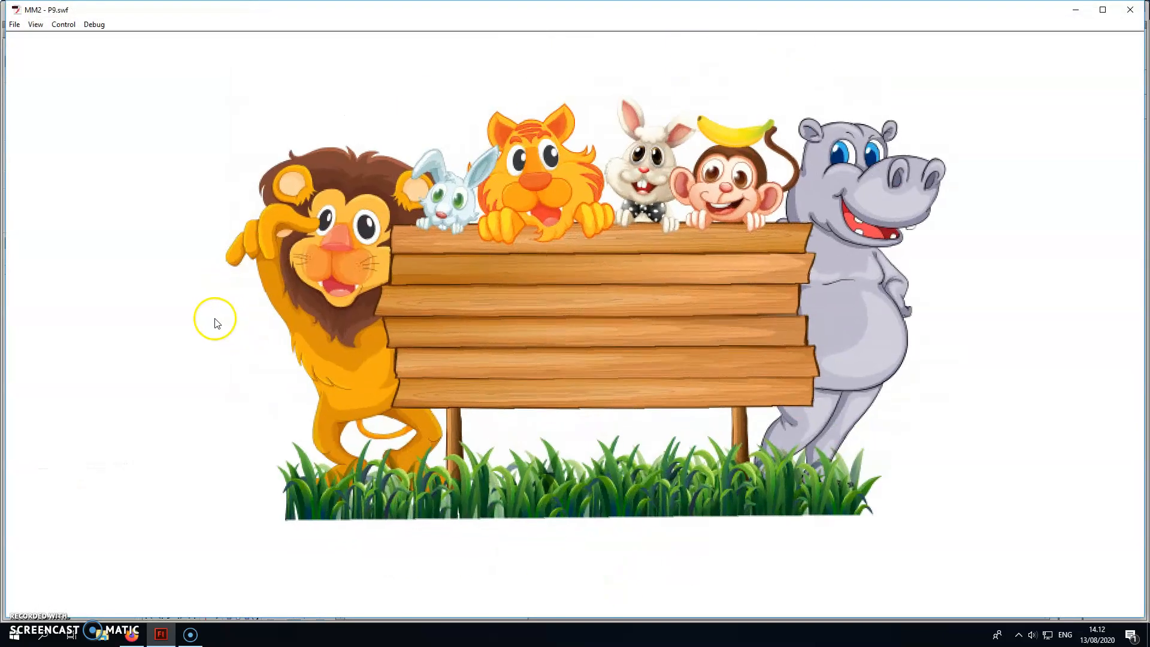
left_click(596, 327)
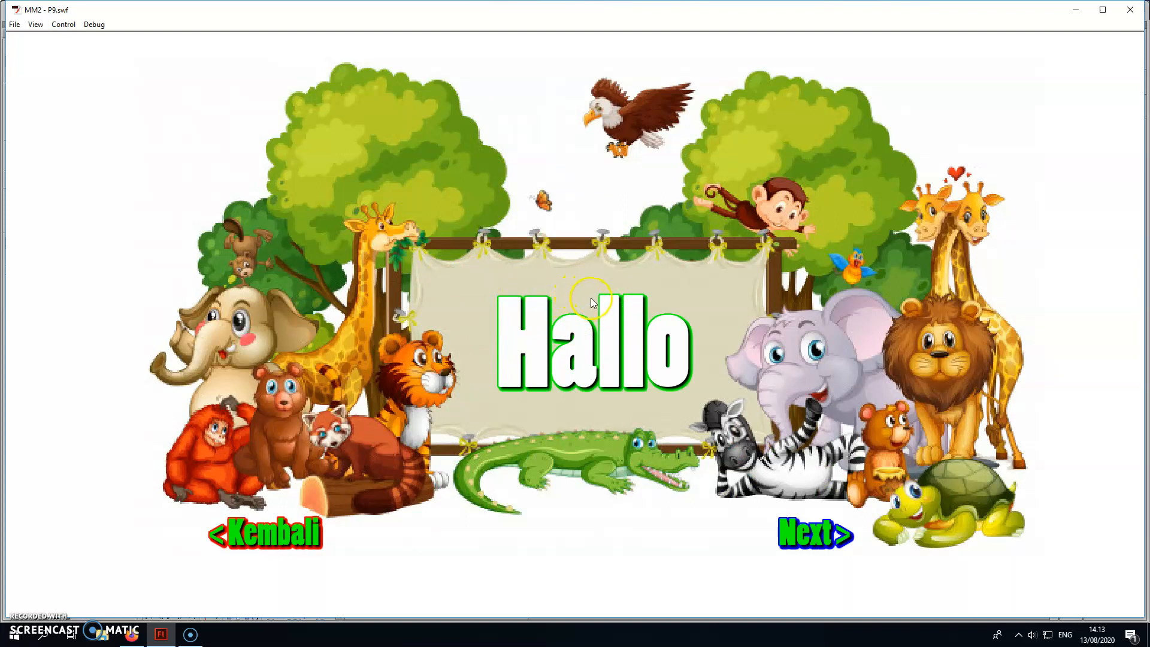
left_click(306, 539)
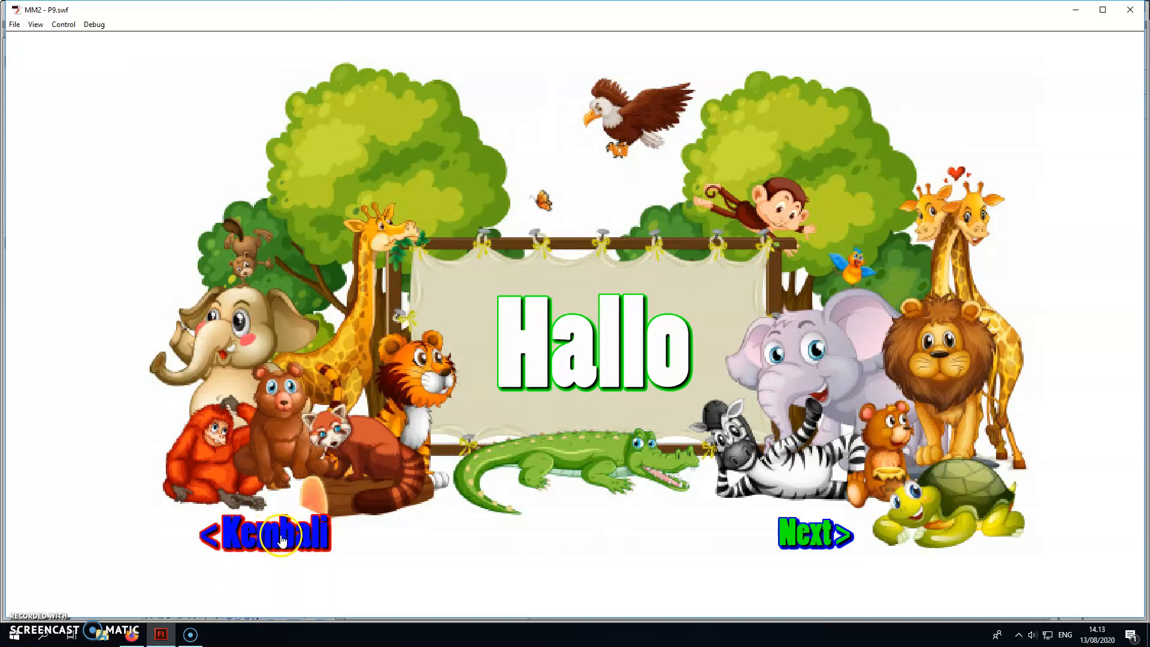
left_click(821, 541)
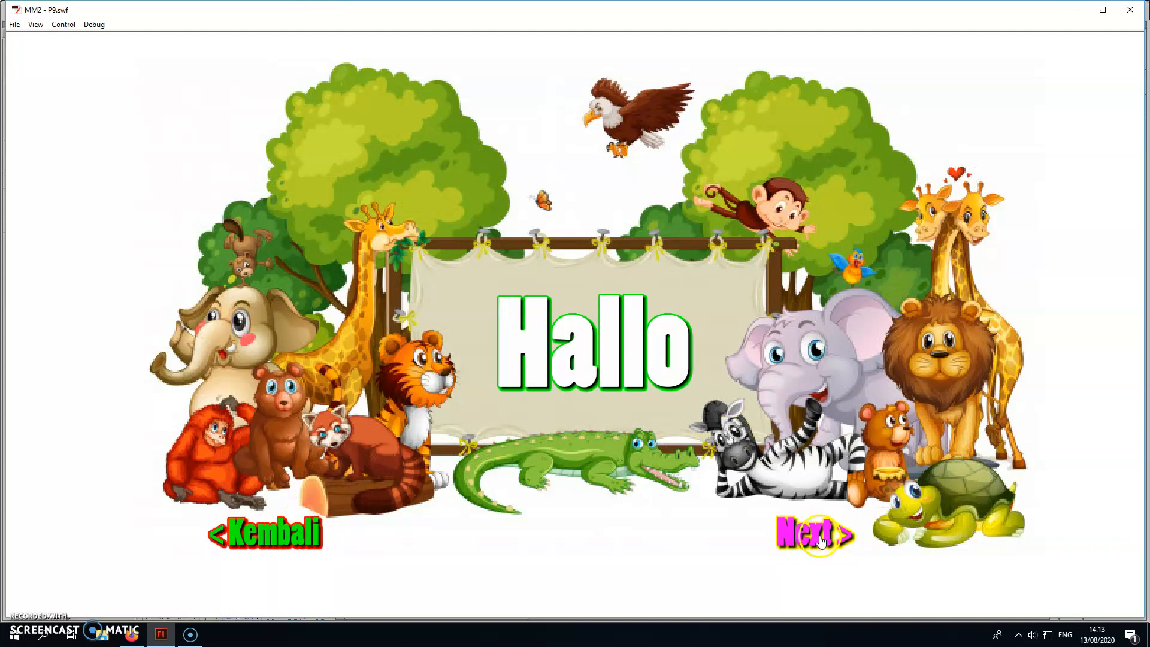
left_click(269, 99)
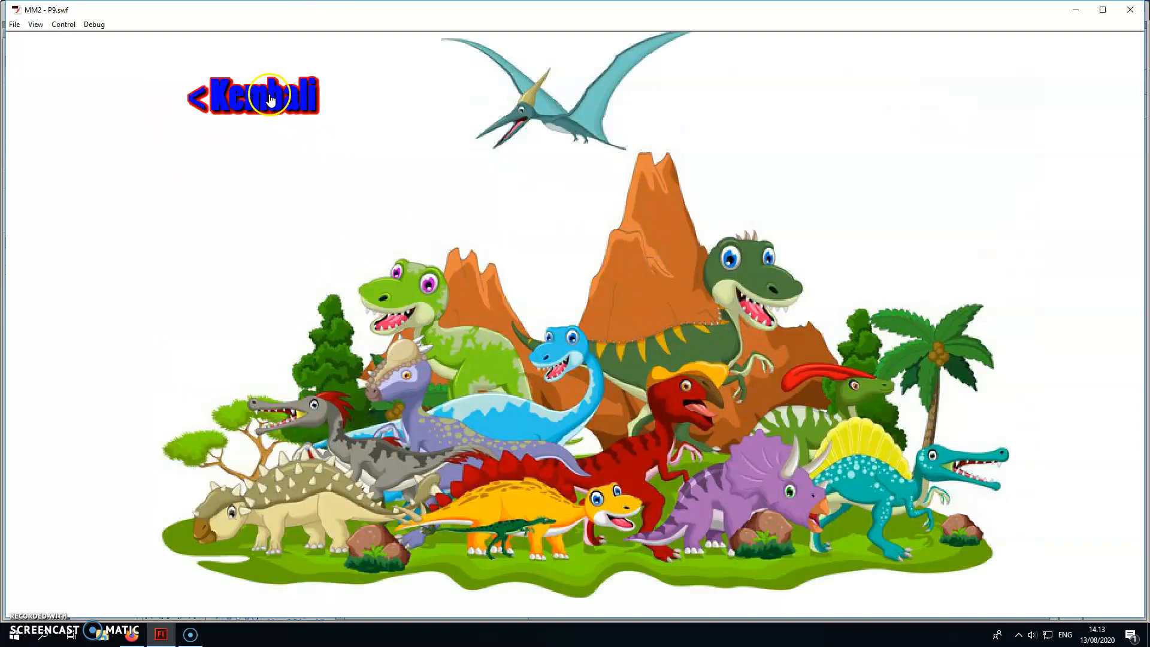
left_click(271, 98)
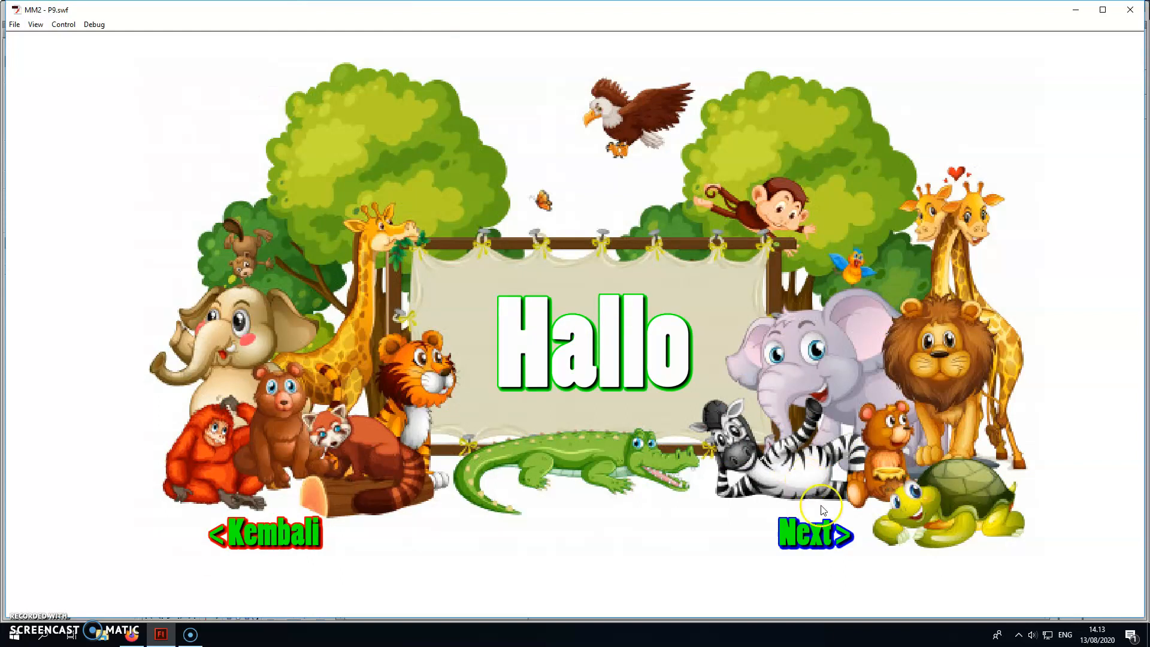
left_click(823, 532)
left_click(267, 91)
left_click(314, 523)
left_click(662, 346)
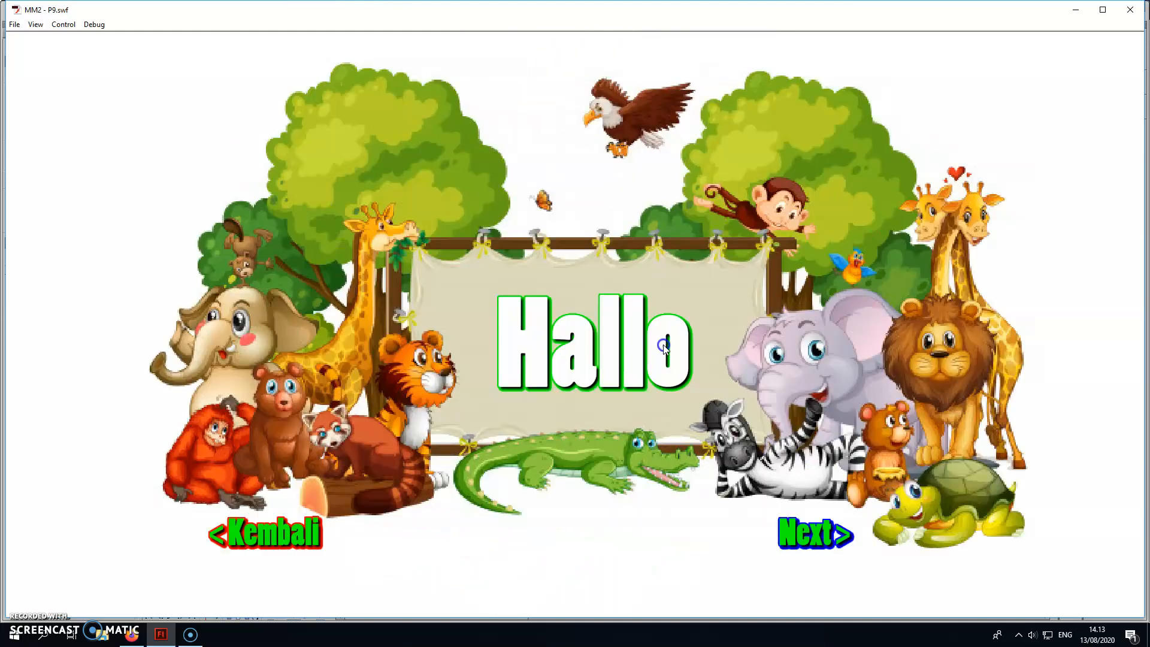